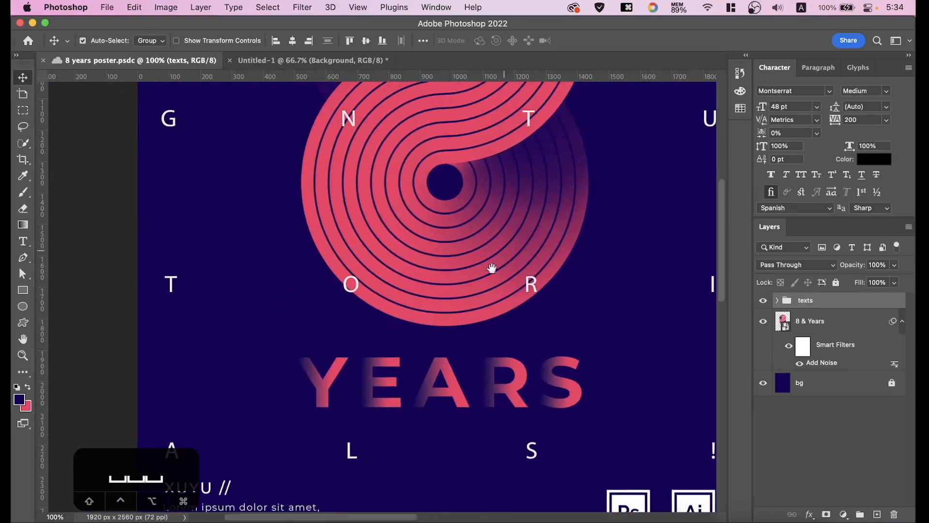
Examine the finished anniversary poster from top to bottom, including the gradient 8, the YEARS lettering and the text.
scroll(359, 326, up, 10)
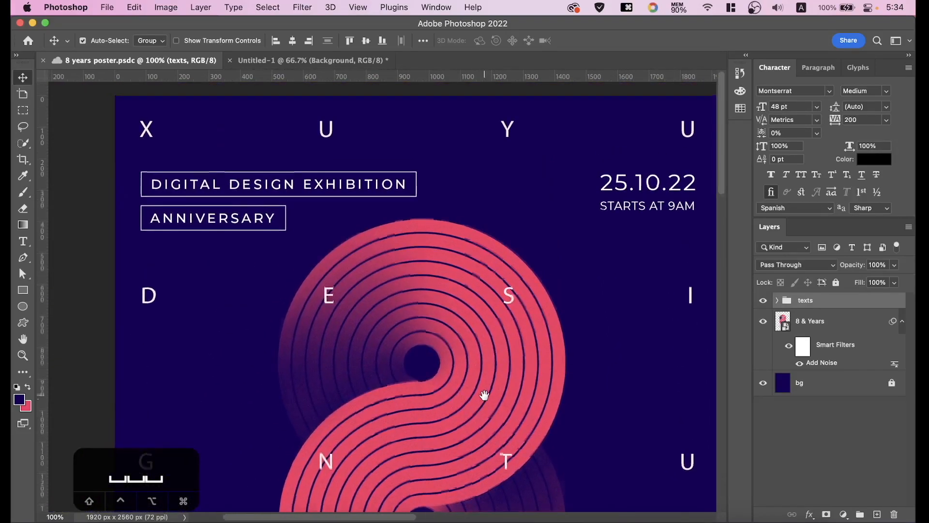
drag(484, 395, 511, 209)
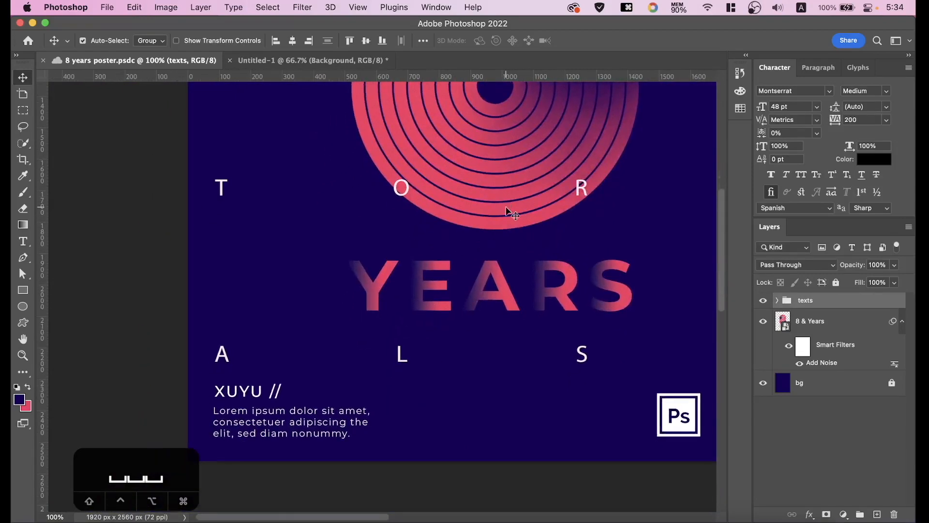
key(super+minus)
key(super+minus)
drag(576, 157, 545, 260)
mouse_move(559, 182)
mouse_down()
mouse_move(560, 203)
mouse_move(558, 191)
mouse_up()
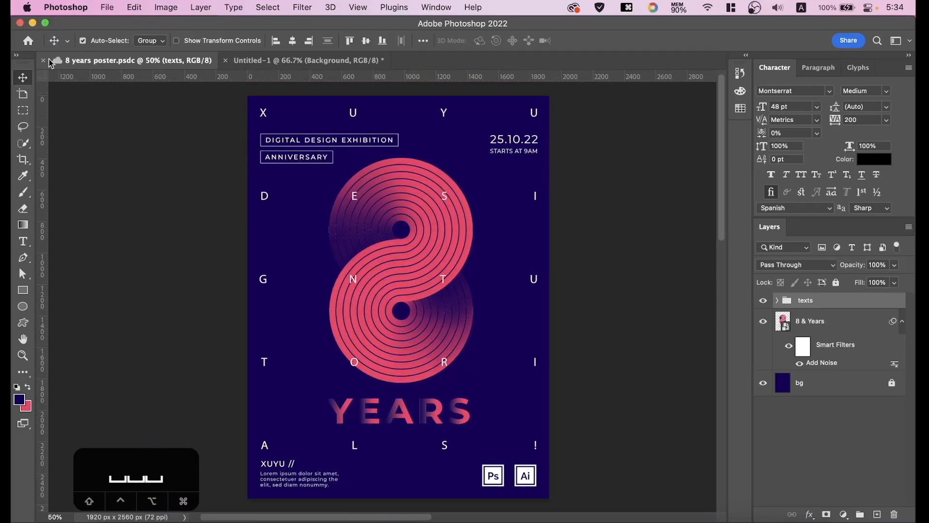
Switch to Illustrator and bring the concentric circle artwork in the 8.aic document into view.
click(363, 514)
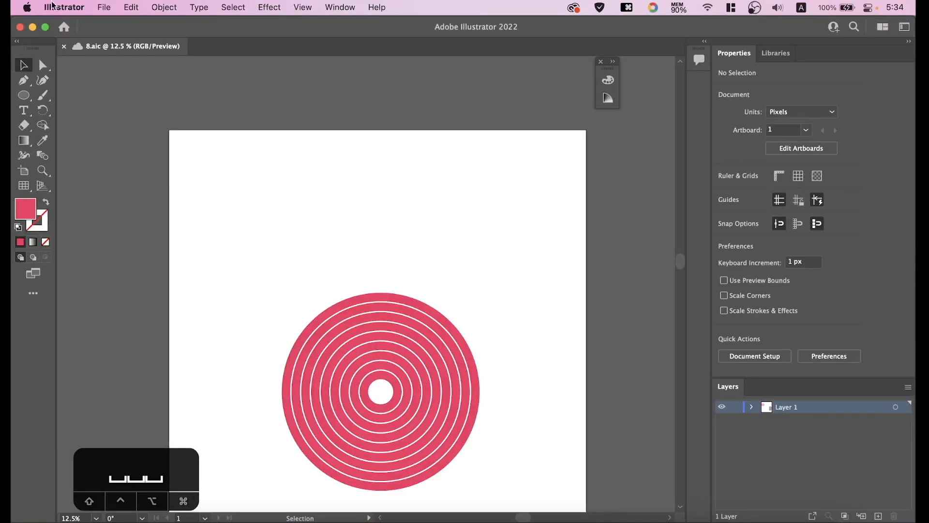
key(super+minus)
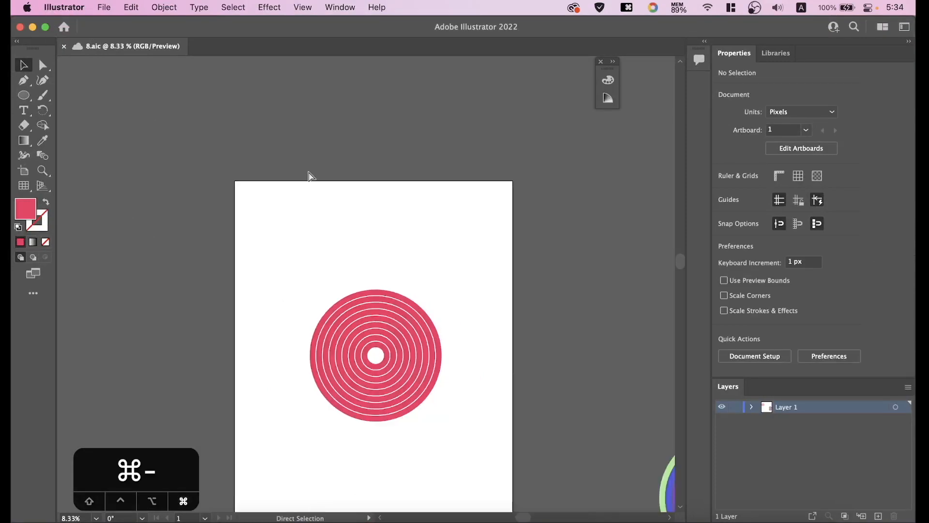
key(super+equal)
key(space)
drag(396, 262, 382, 214)
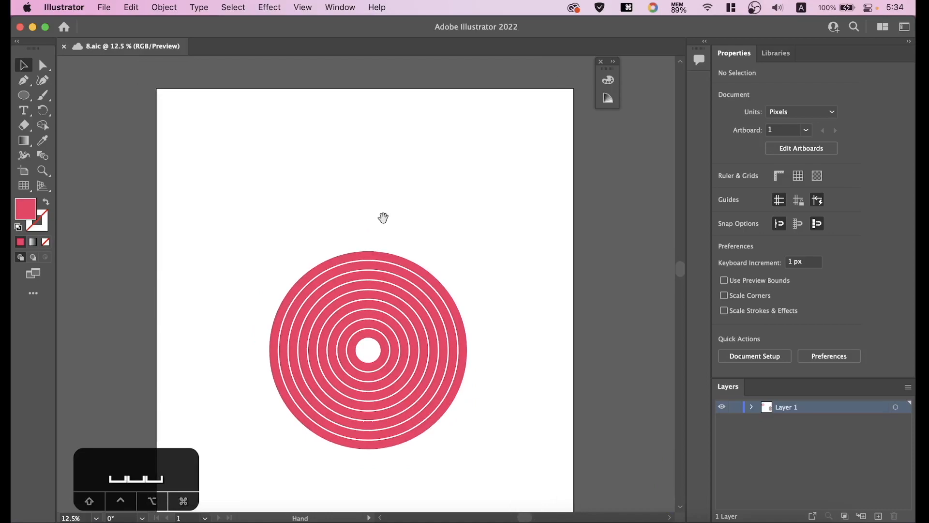
Check the hex code of the current fill colour without changing it.
double_click(30, 216)
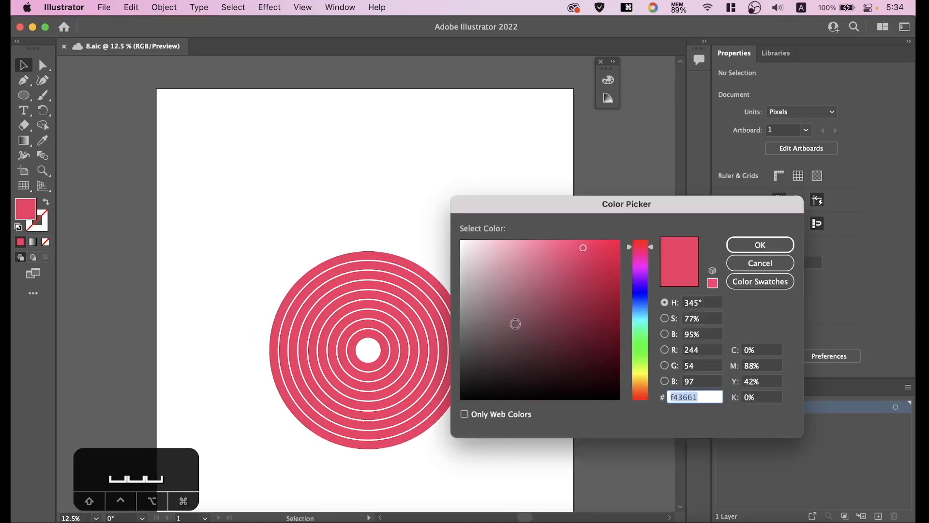
click(704, 398)
drag(709, 402, 662, 400)
click(761, 263)
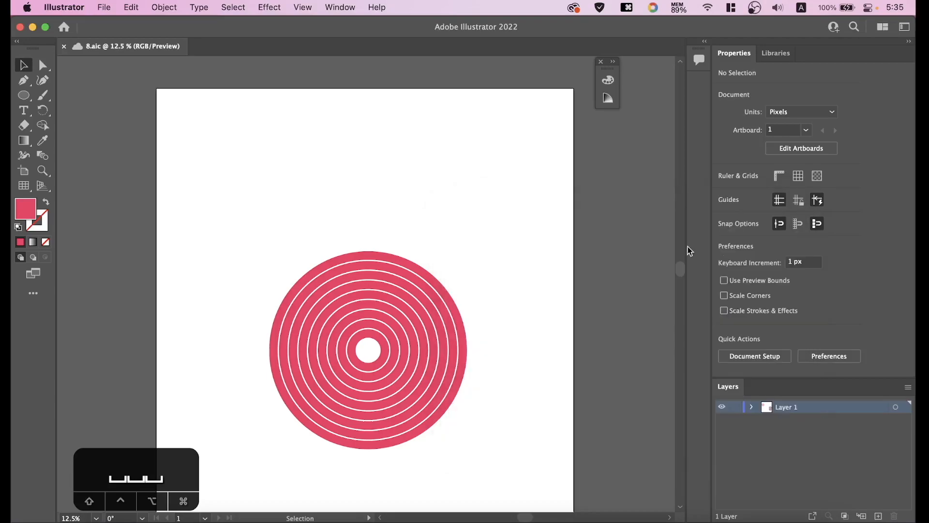
Draw a perfect circle about 379 px in diameter on the empty artboard area above the existing rings.
drag(389, 123, 359, 196)
drag(403, 223, 422, 230)
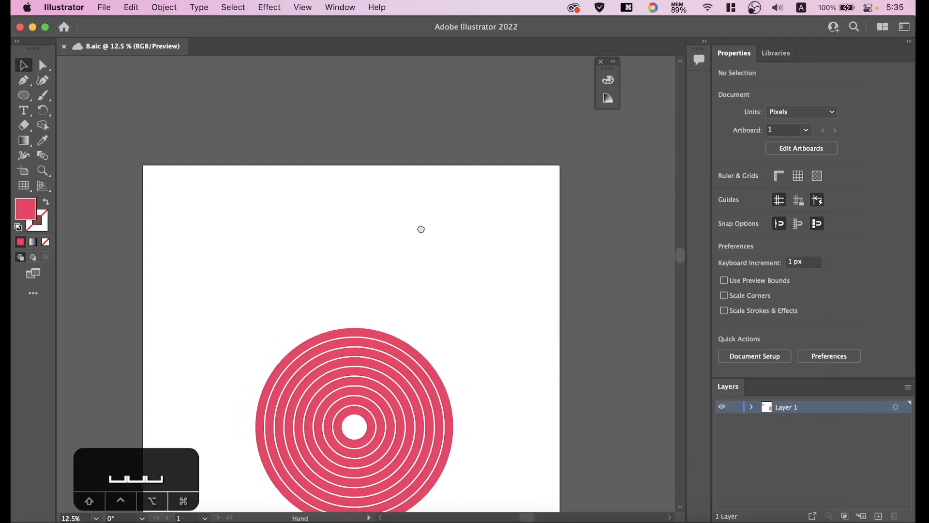
click(23, 96)
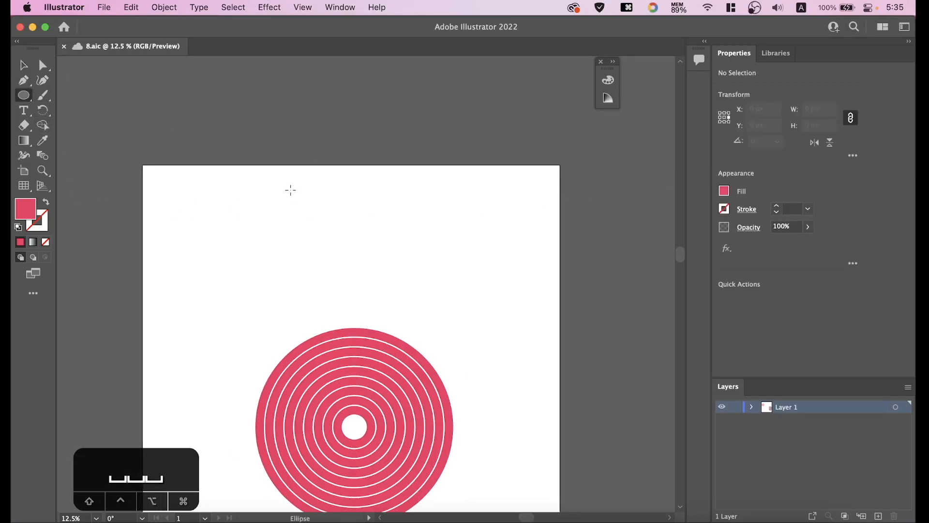
drag(277, 184, 329, 236)
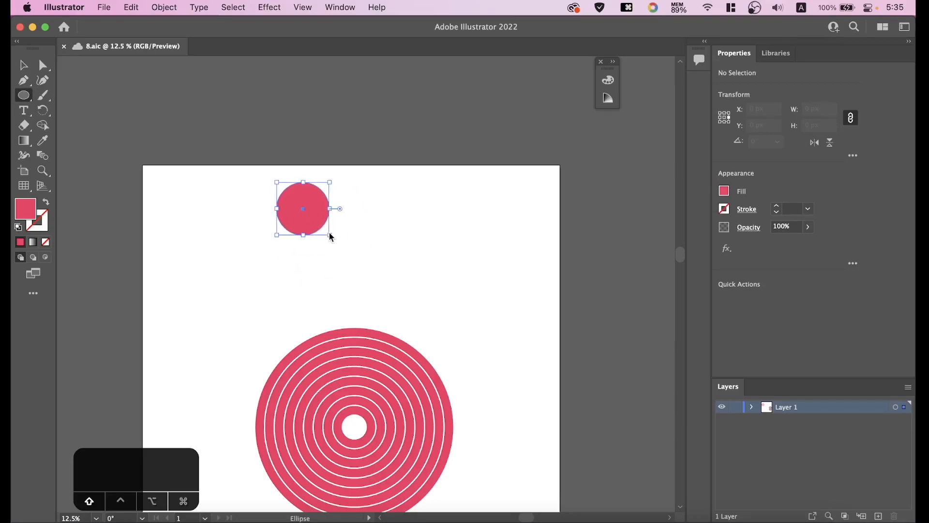
key(super+equal)
key(super+equal)
key(super+minus)
key(super+minus)
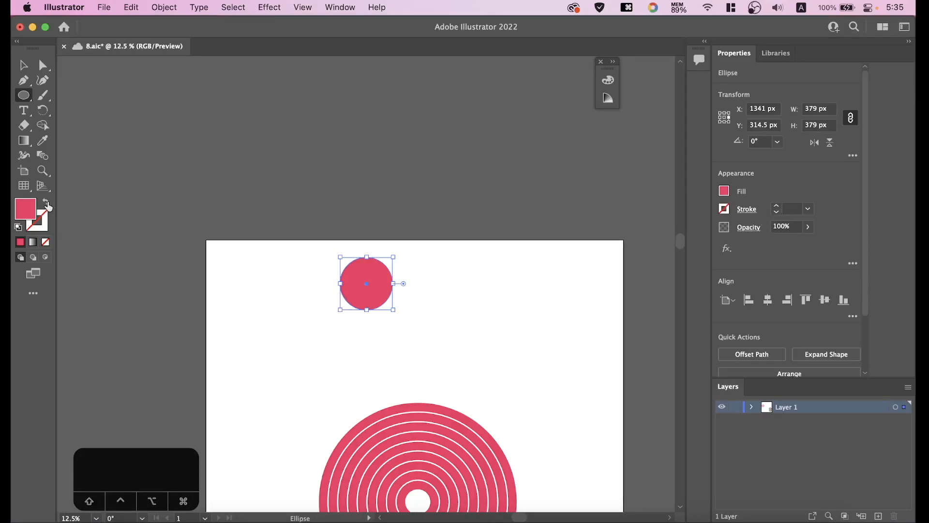
Swap the new circle's fill and stroke colours and set its stroke weight to 60 pt.
click(46, 203)
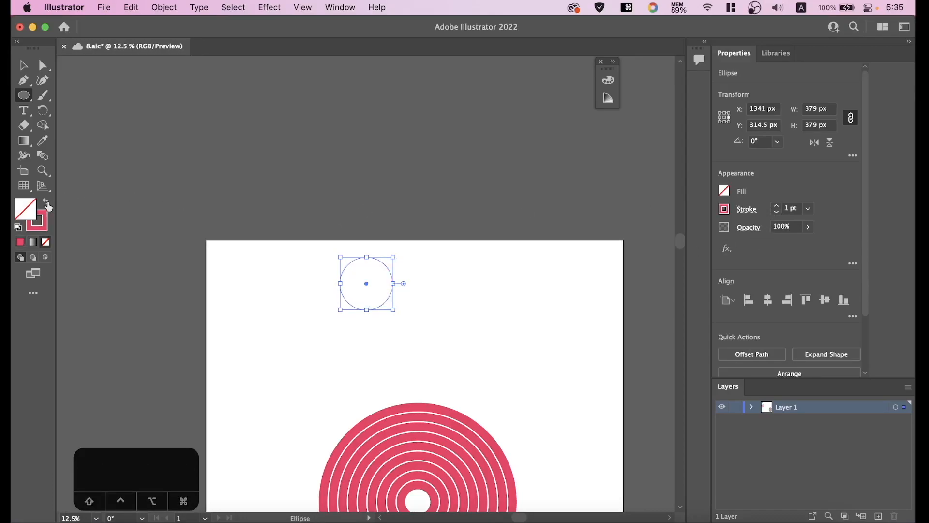
click(792, 210)
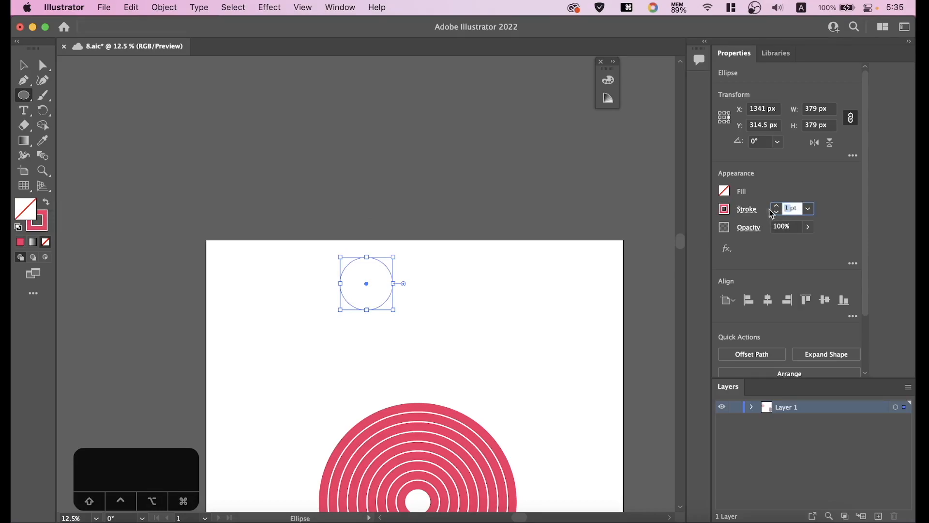
text(60)
key(Return)
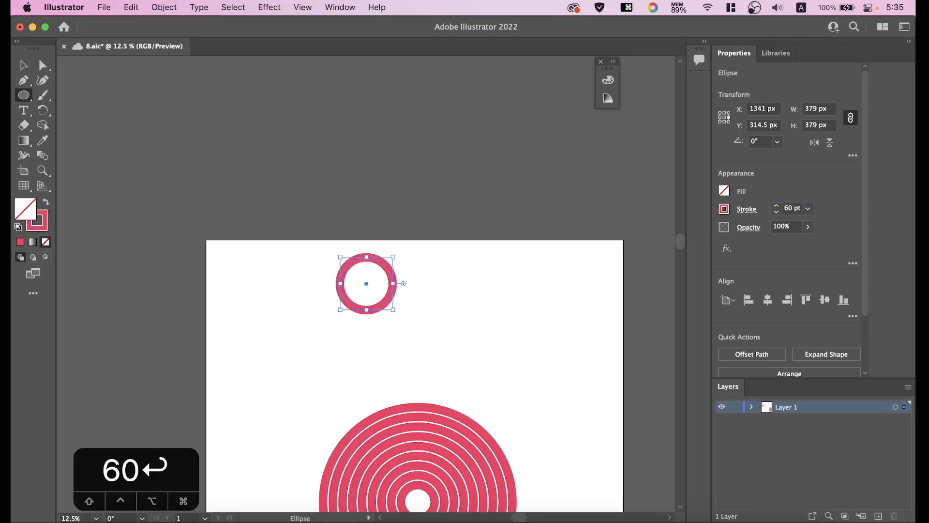
key(v)
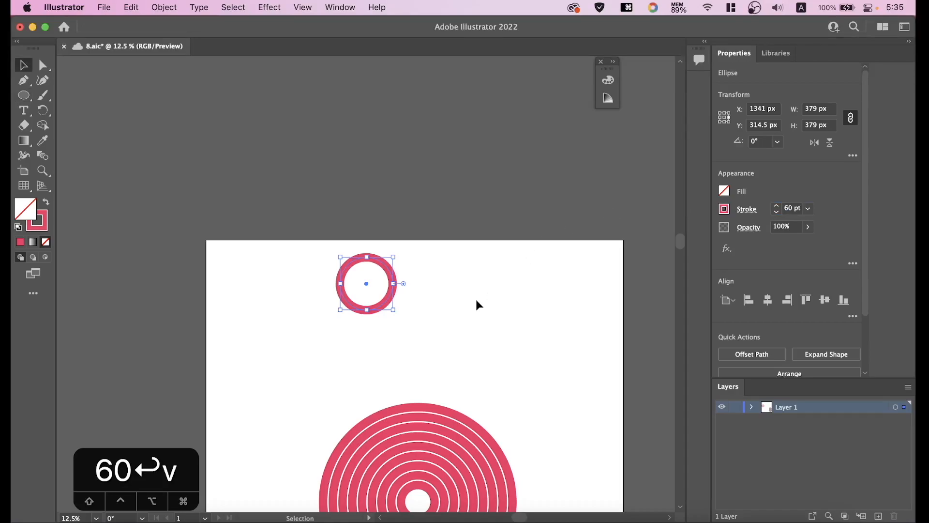
Move the outlined circle closer to the large rings and shrink it to about 246 px in diameter.
click(475, 305)
key(space)
drag(474, 316, 458, 216)
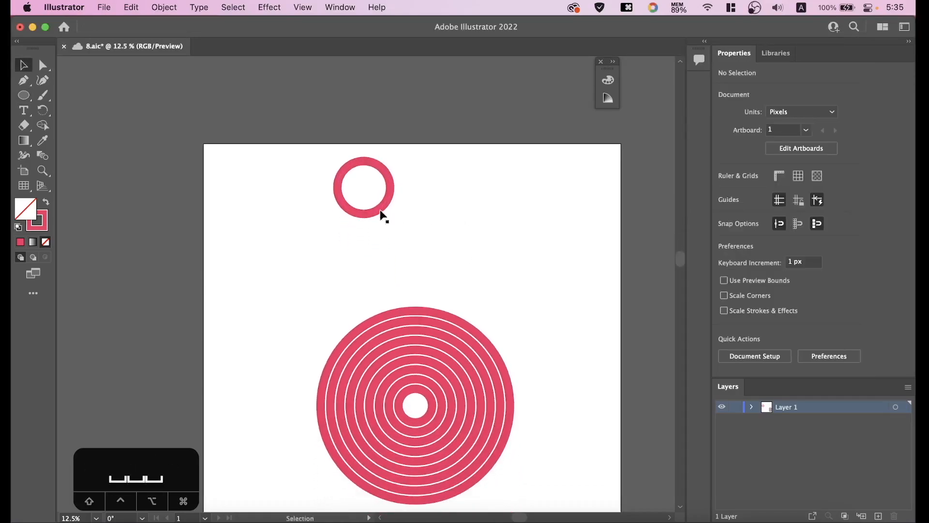
drag(382, 214, 459, 246)
drag(465, 198, 451, 218)
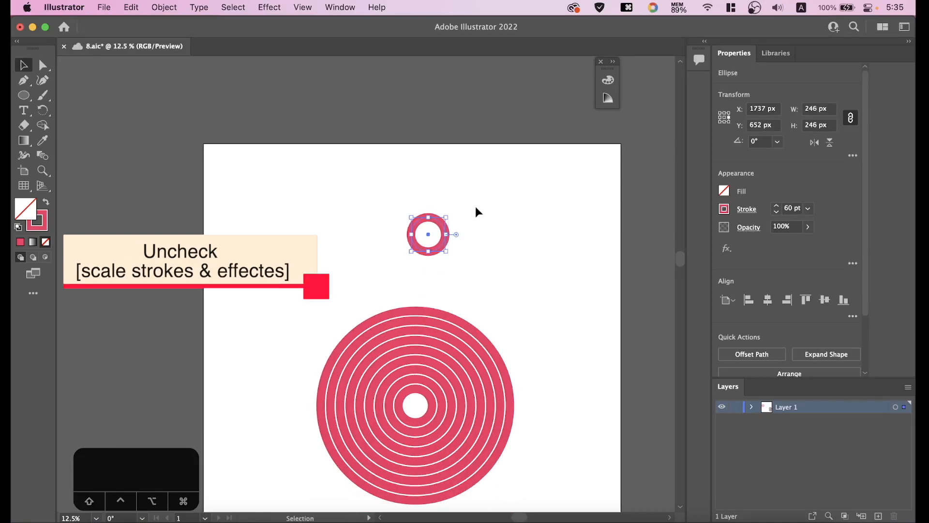
click(475, 209)
Offset the small circle's path by 70 px to add a second ring around it.
key(super+equal)
key(super+equal)
drag(577, 200, 498, 307)
click(438, 320)
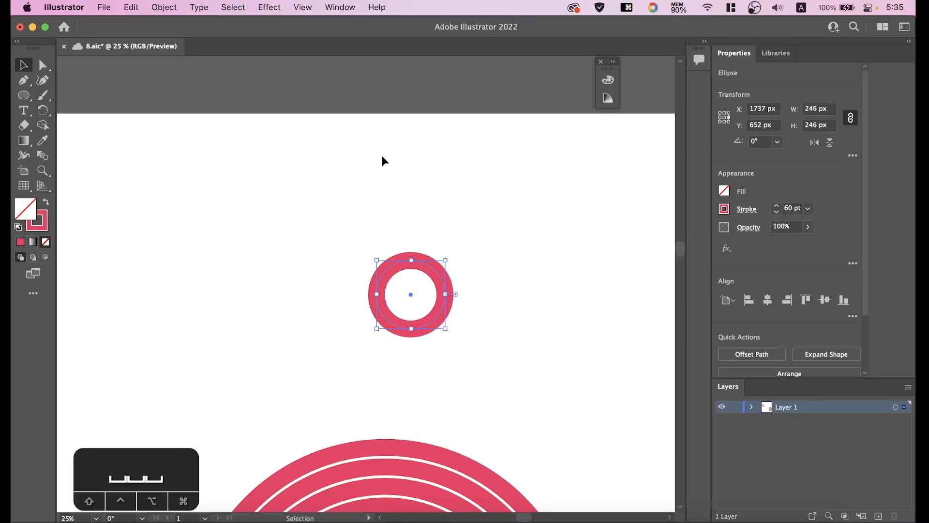
click(164, 9)
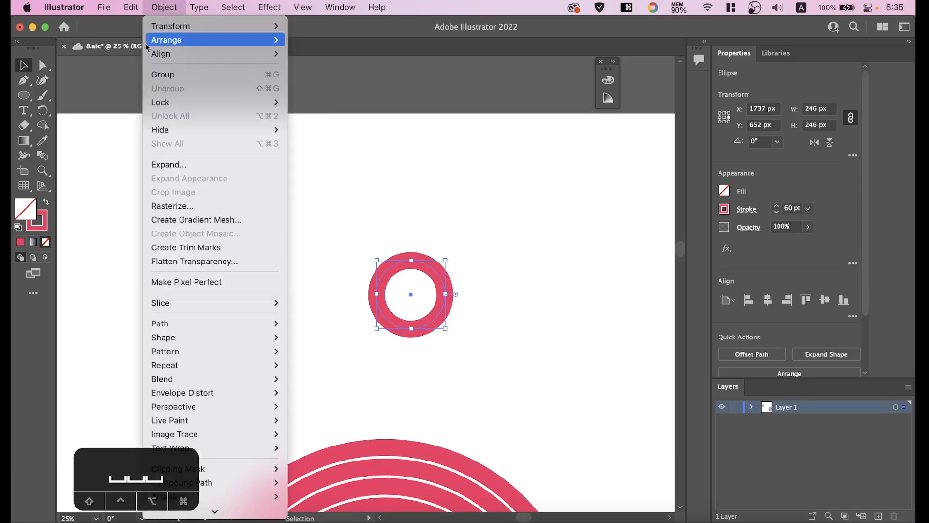
mouse_move(220, 331)
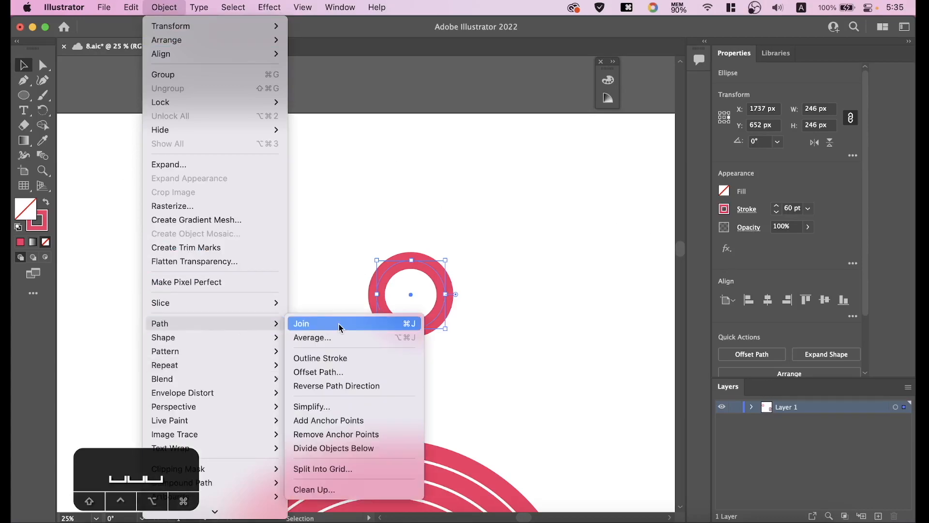
click(354, 373)
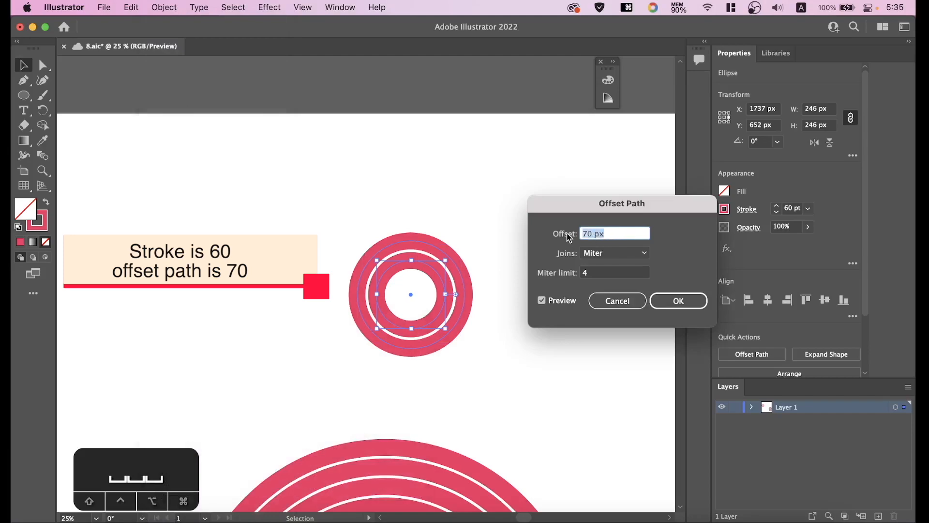
click(687, 303)
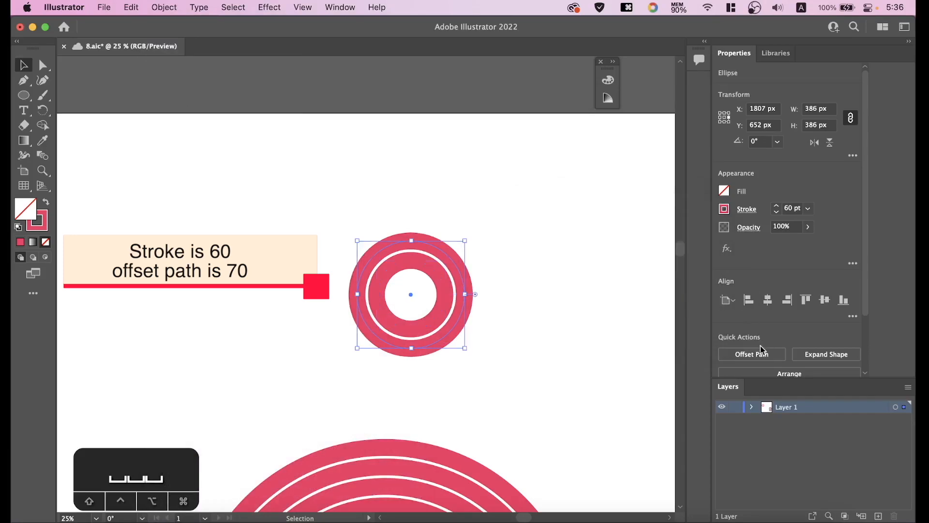
Add six more concentric rings by repeatedly offsetting the outermost ring by 70 px.
scroll(763, 352, down, 2)
click(760, 294)
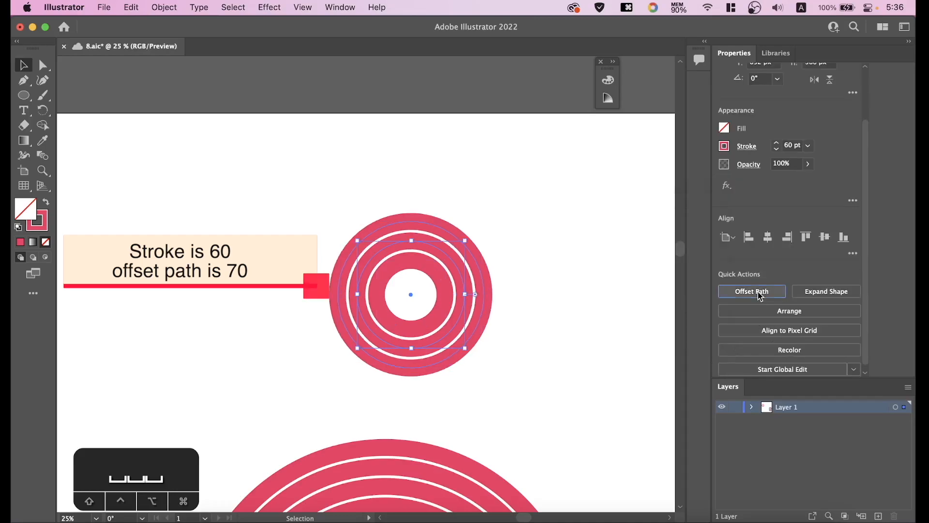
click(676, 303)
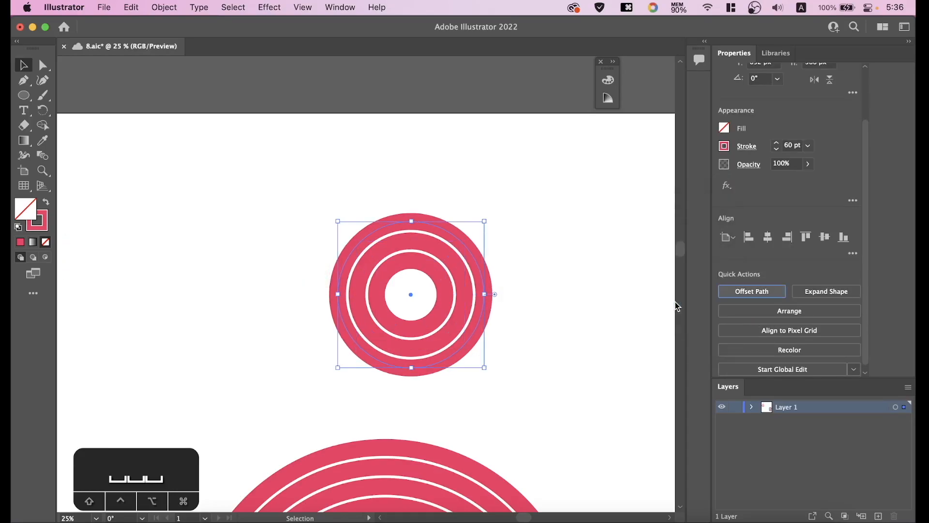
click(754, 296)
click(687, 301)
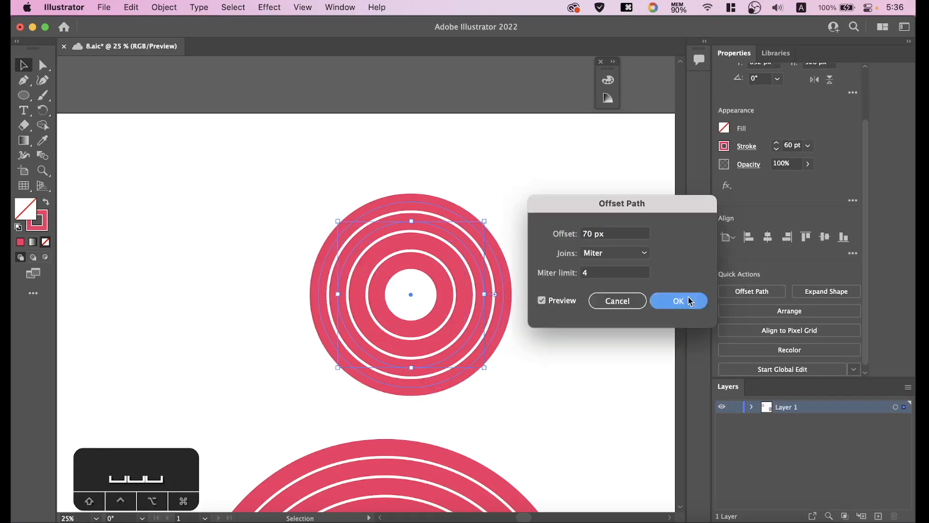
click(773, 293)
click(683, 304)
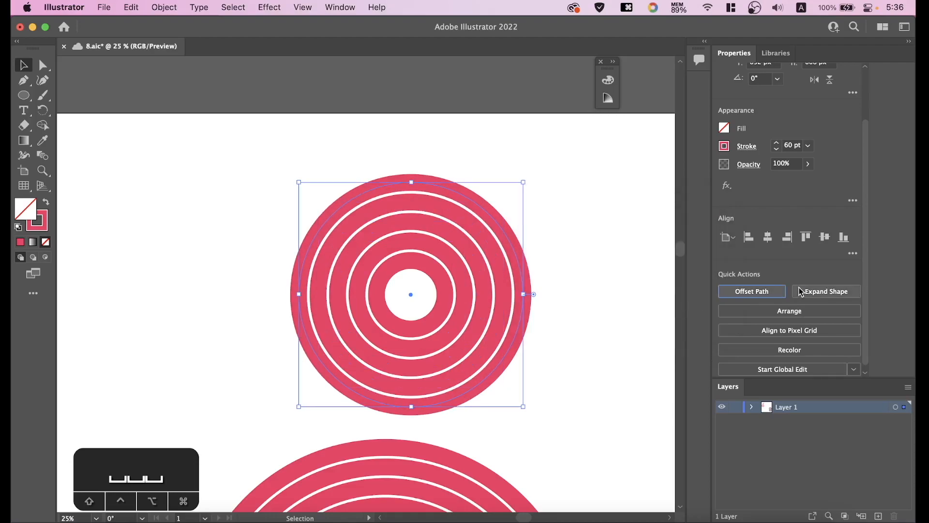
click(754, 293)
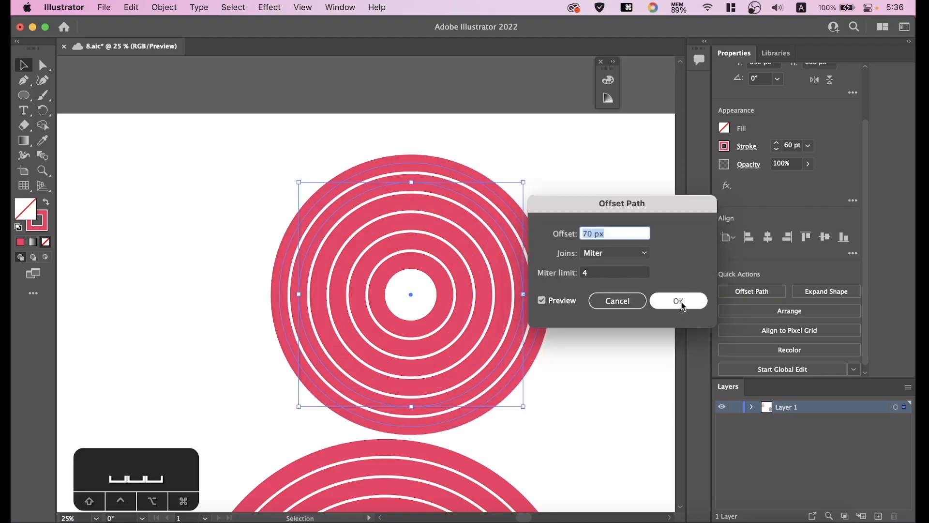
click(680, 303)
click(739, 297)
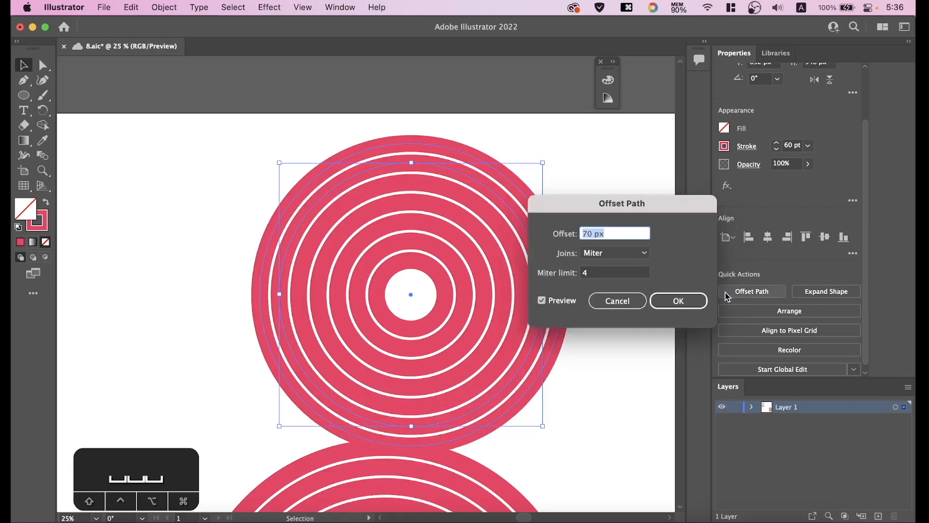
click(676, 301)
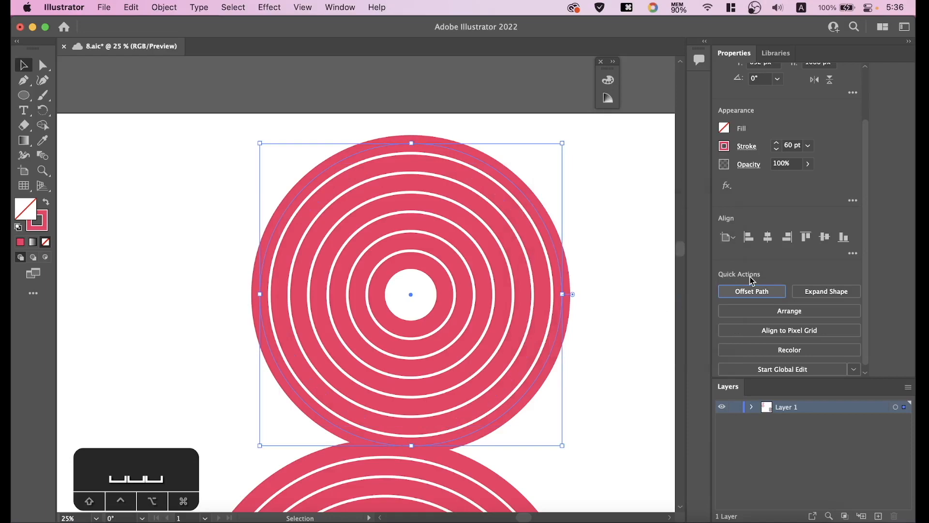
click(751, 291)
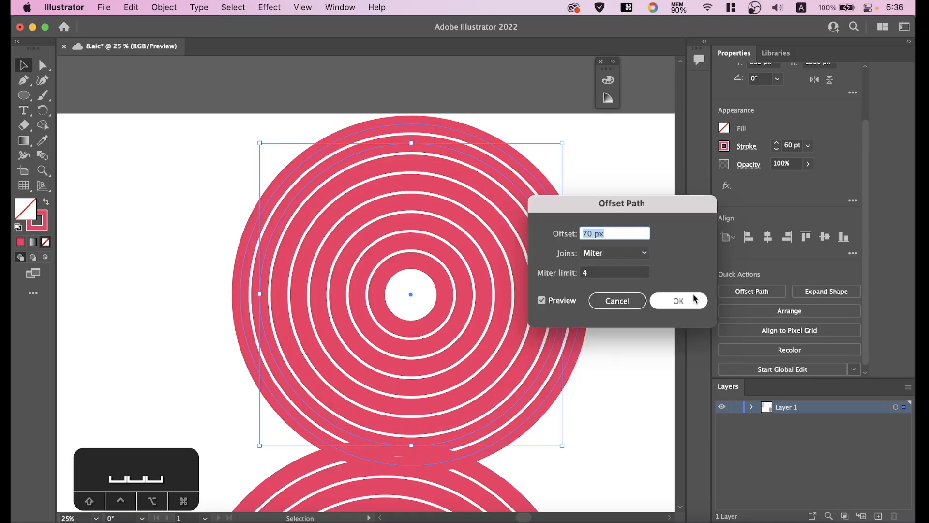
click(676, 301)
Move the lower group of rings away from the upper rings towards the artboard's lower-right corner.
key(super+minus)
key(super+minus)
key(super+minus)
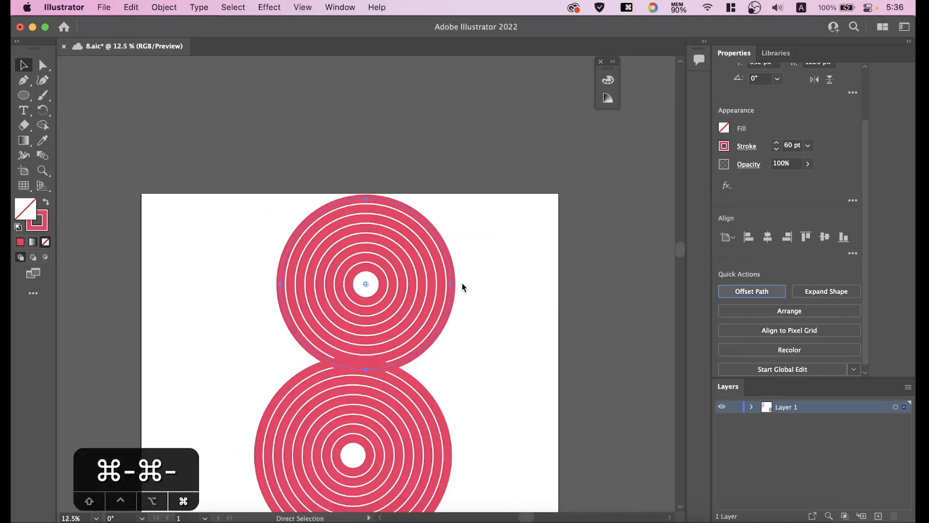
key(super+equal)
key(space)
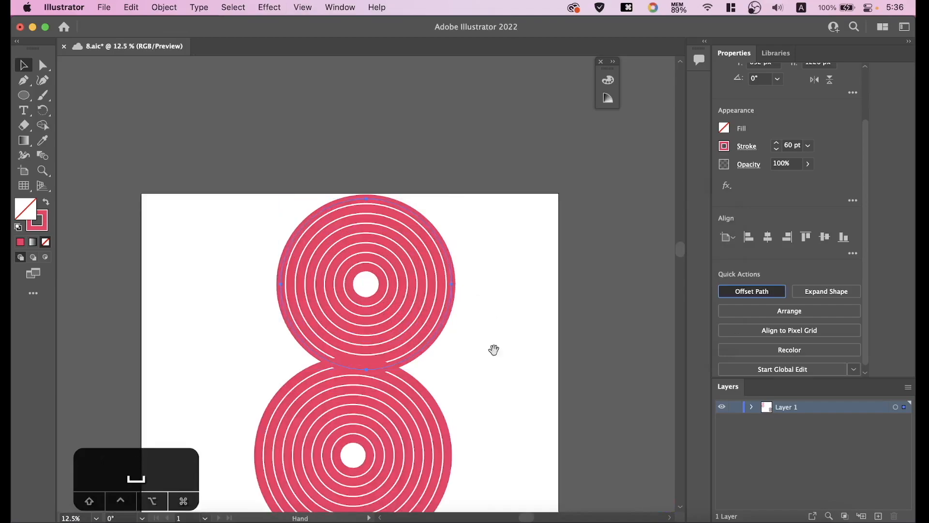
drag(494, 348, 489, 267)
click(428, 352)
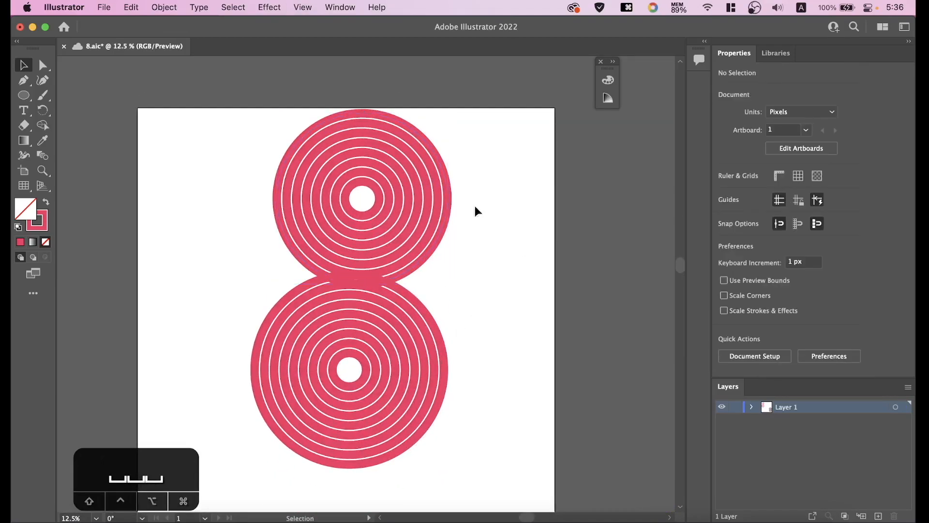
click(322, 368)
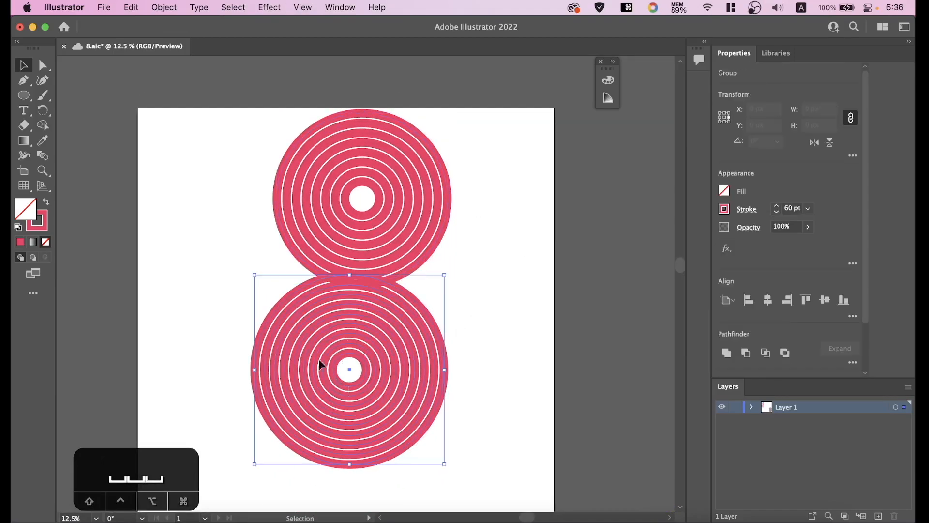
drag(315, 376, 442, 485)
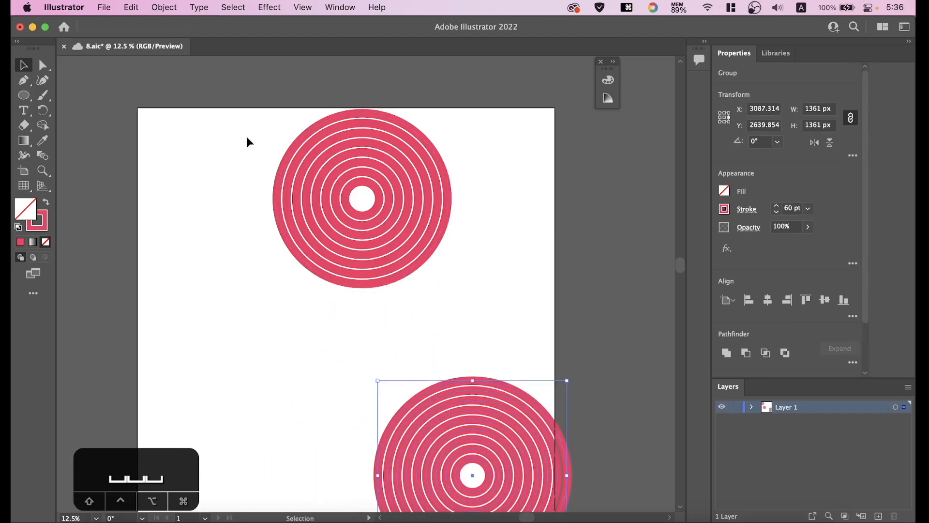
Select all the separate concentric rings of the upper circle and group them.
drag(247, 138, 484, 294)
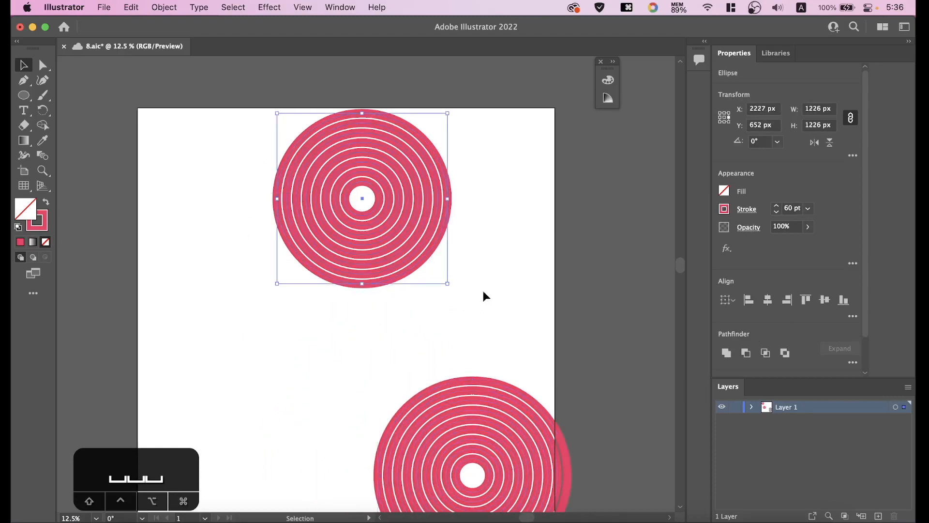
right_click(365, 162)
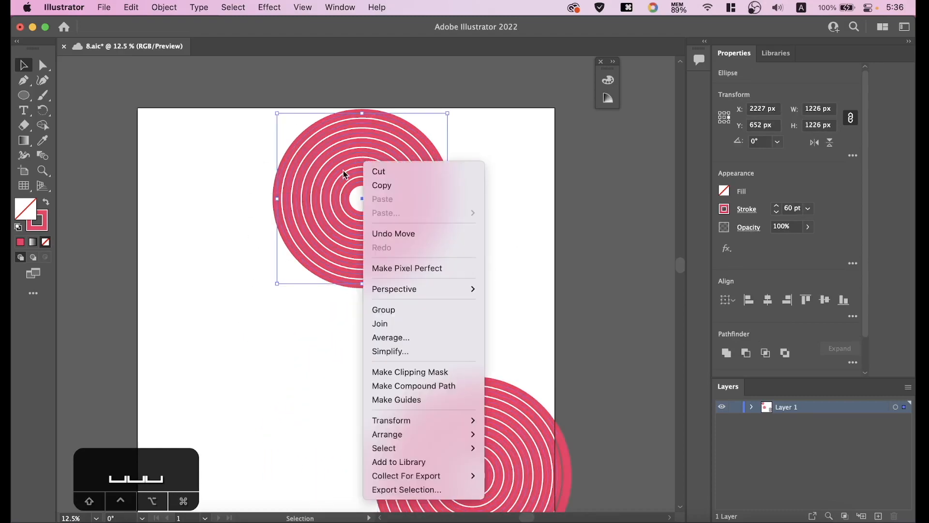
click(393, 310)
click(499, 194)
Expand the upper ring group so its 60 pt strokes become filled shapes.
key(super+equal)
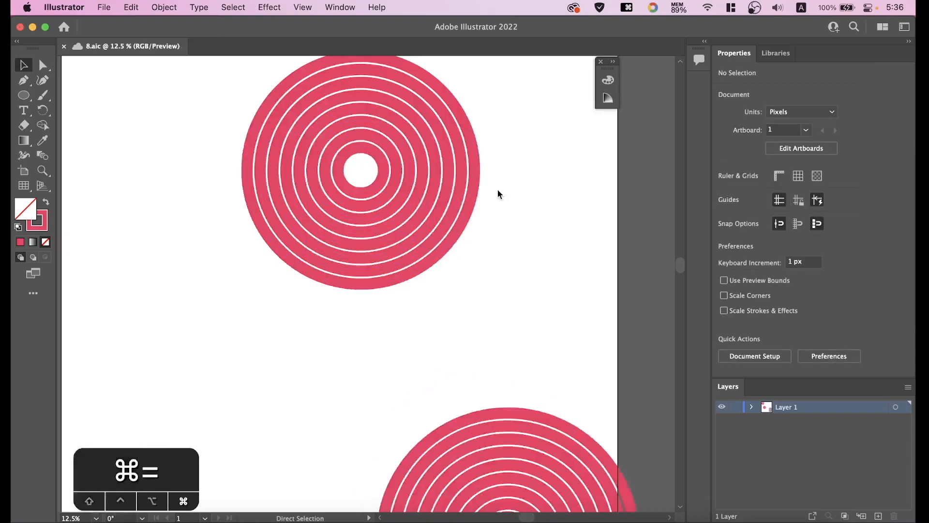
key(super+equal)
key(space)
drag(504, 145, 488, 274)
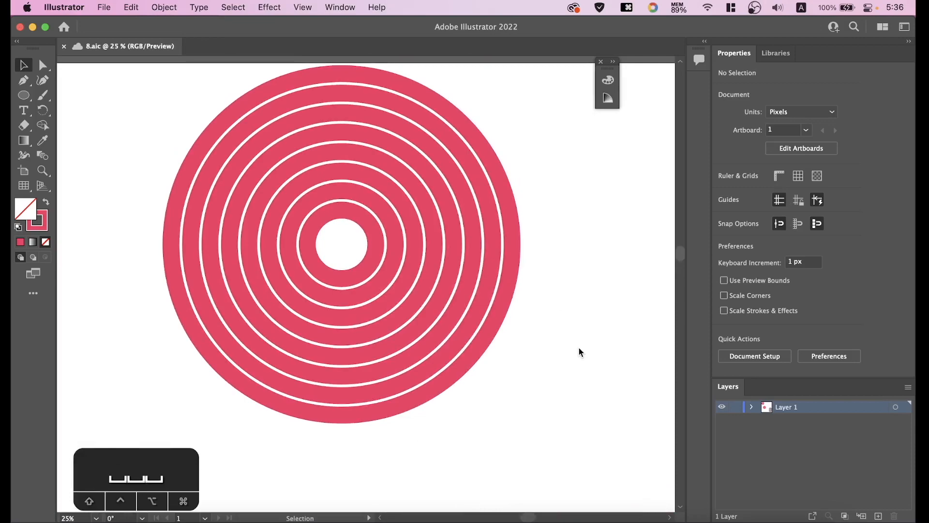
click(393, 286)
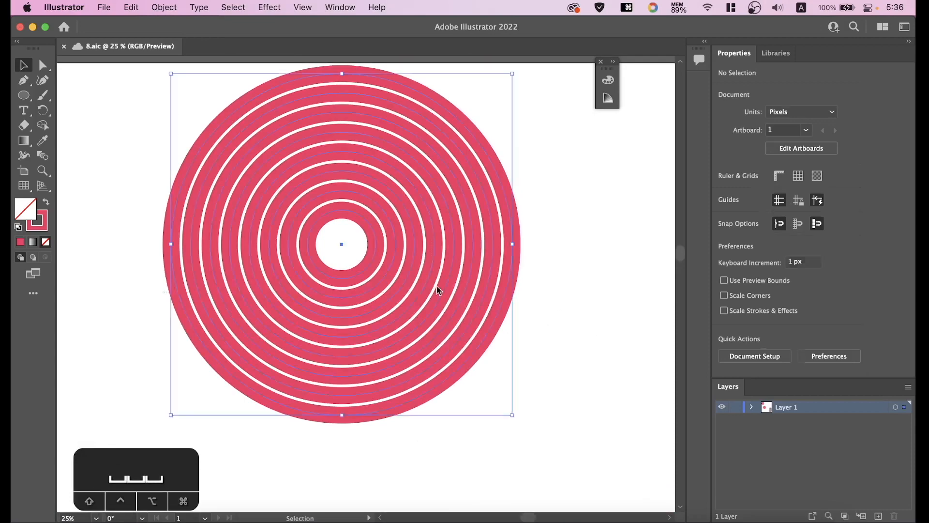
click(162, 7)
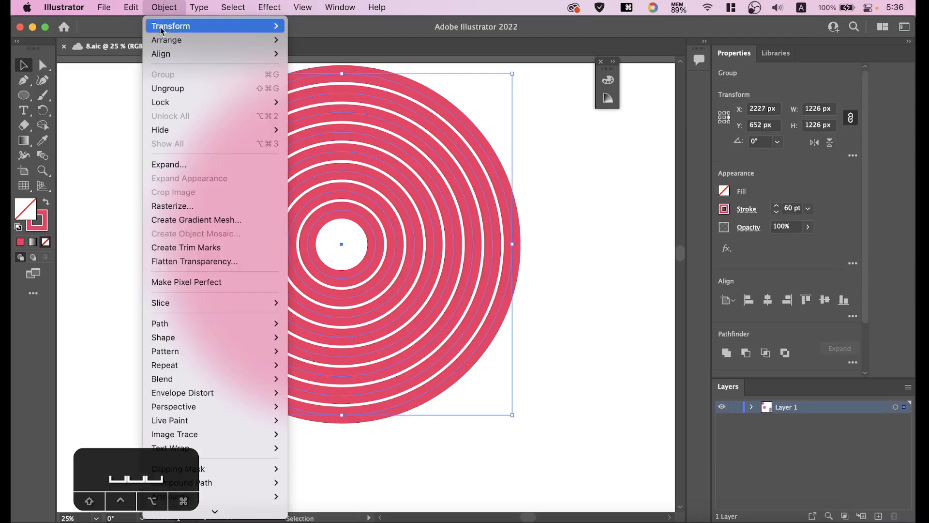
click(196, 164)
click(490, 342)
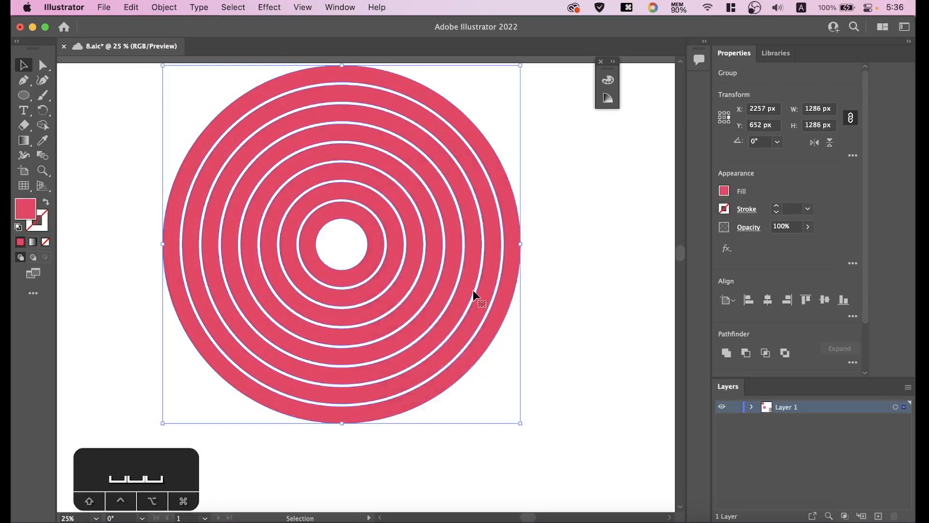
Copy the expanded upper ring group and switch to Photoshop.
click(537, 239)
click(510, 205)
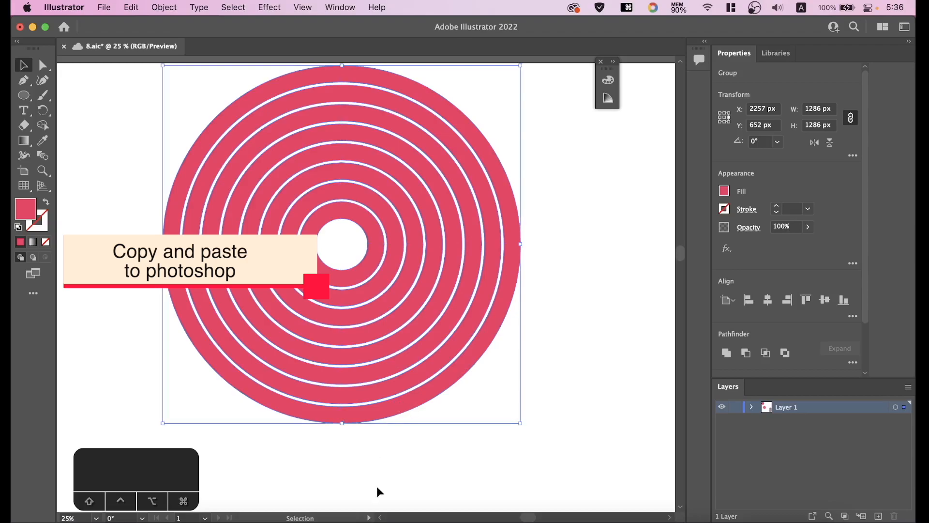
click(428, 506)
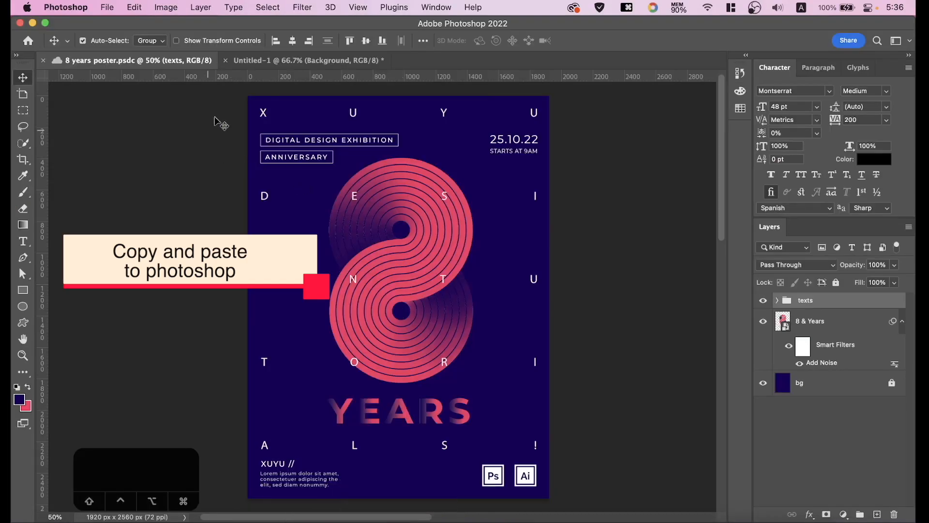
Close the old Untitled-1 document without saving its changes.
click(311, 61)
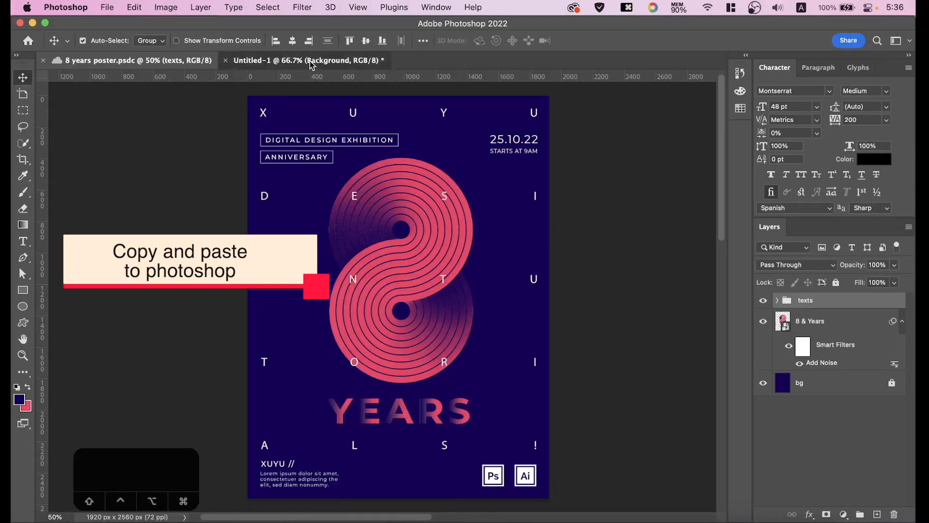
key(super+minus)
key(super+minus)
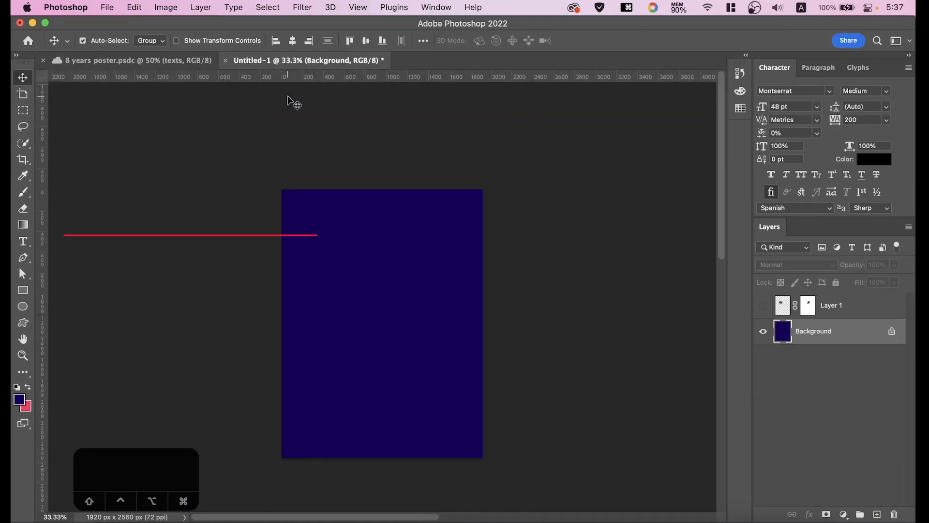
click(226, 60)
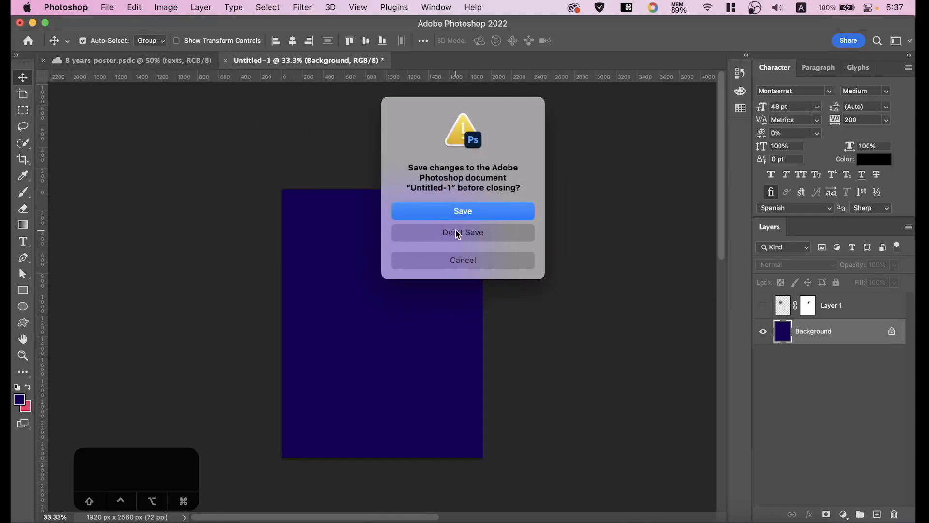
click(455, 231)
Create a new 1920 x 2560 px document at 72 pixels/inch and paste the copied rings into it as a shape layer.
click(98, 7)
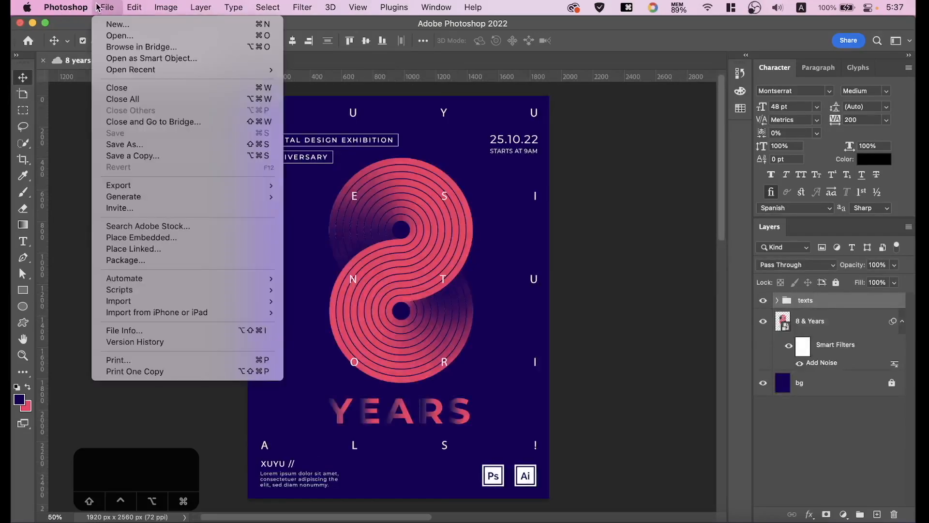
click(127, 25)
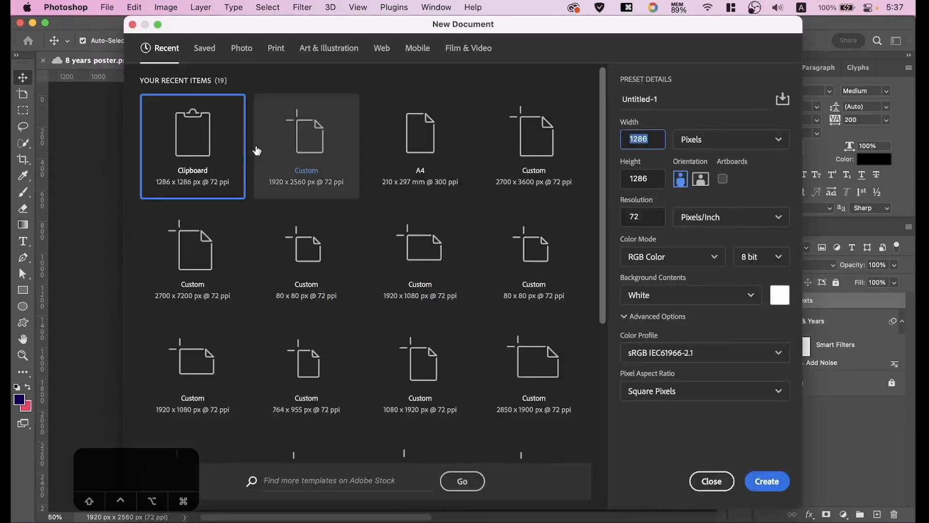
click(305, 148)
drag(647, 140, 607, 137)
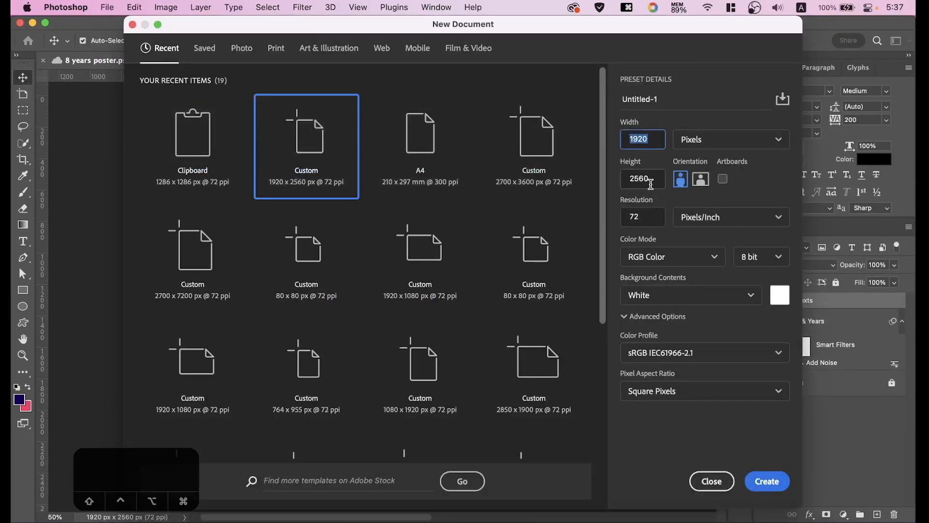
drag(651, 180, 609, 183)
drag(644, 220, 625, 218)
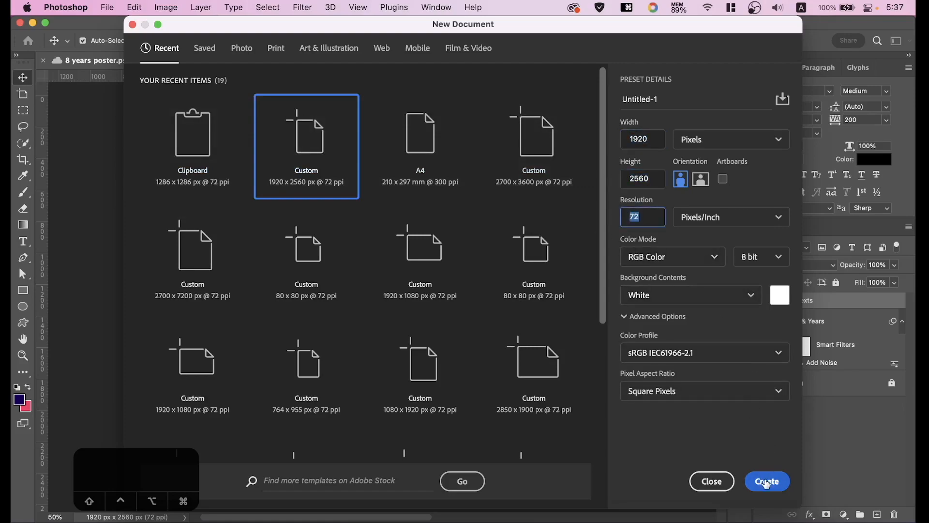
click(768, 482)
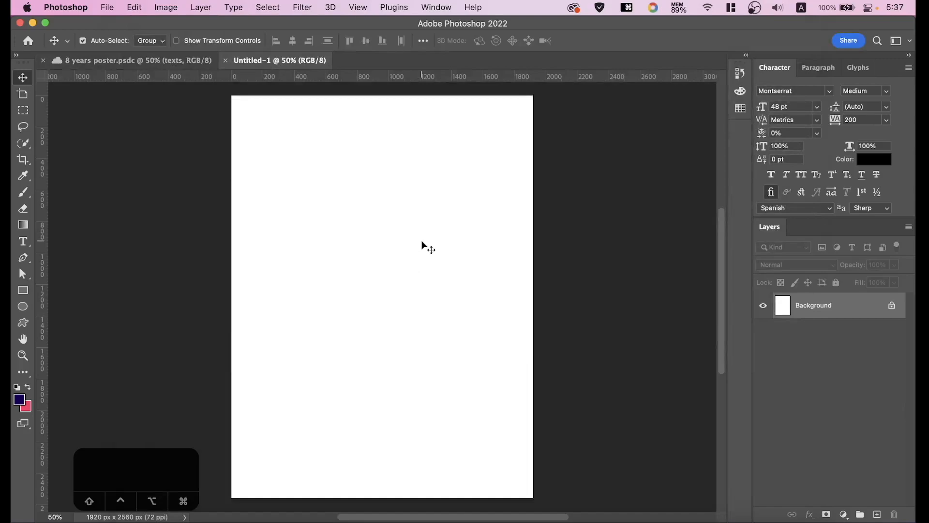
key(super+v)
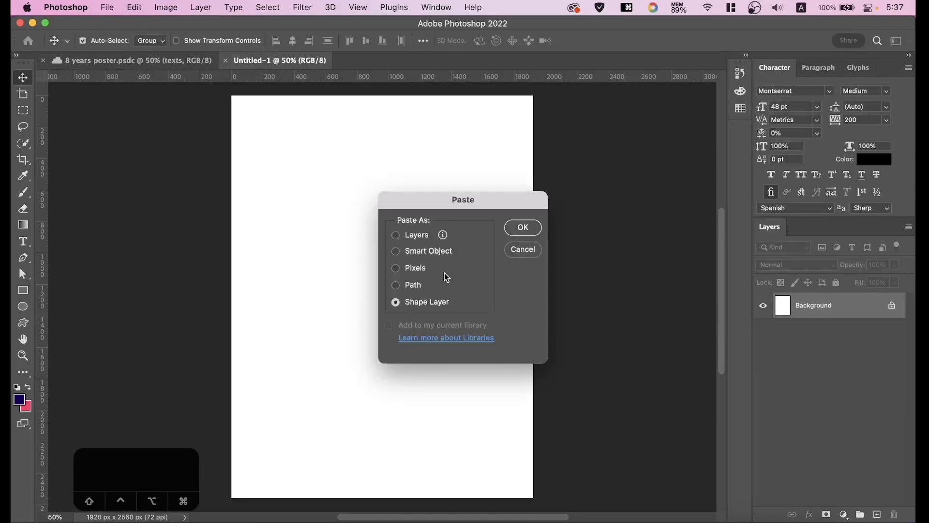
click(515, 232)
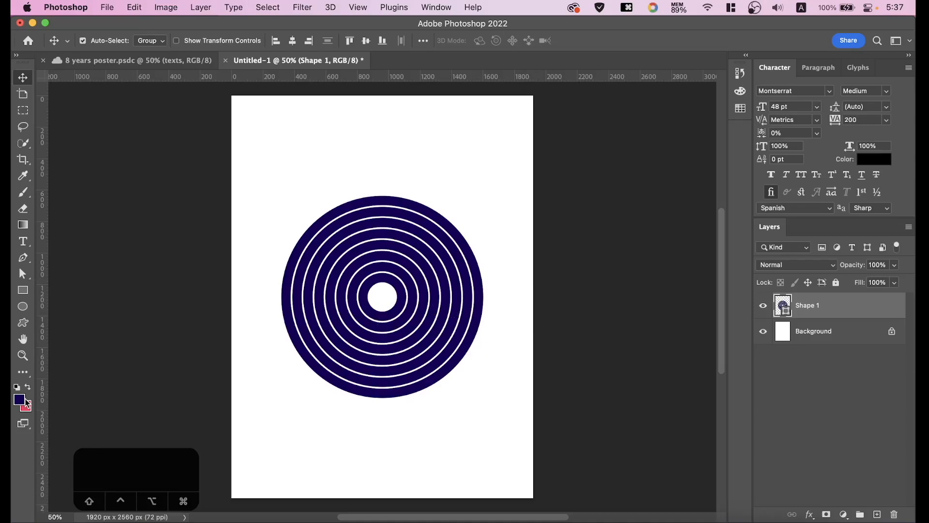
Keep dark blue 180058 as the foreground colour and fill the Background layer with it at 100% opacity in Normal mode.
click(21, 400)
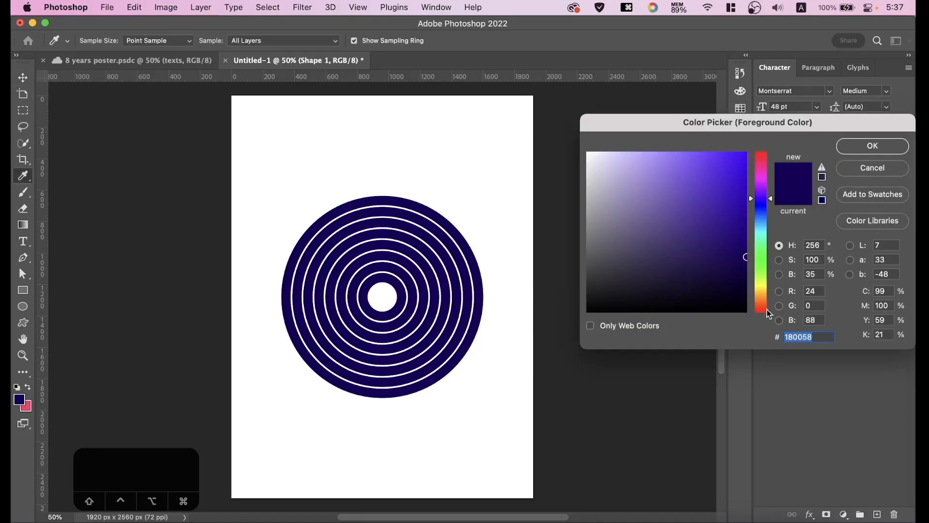
drag(826, 338, 742, 331)
click(884, 150)
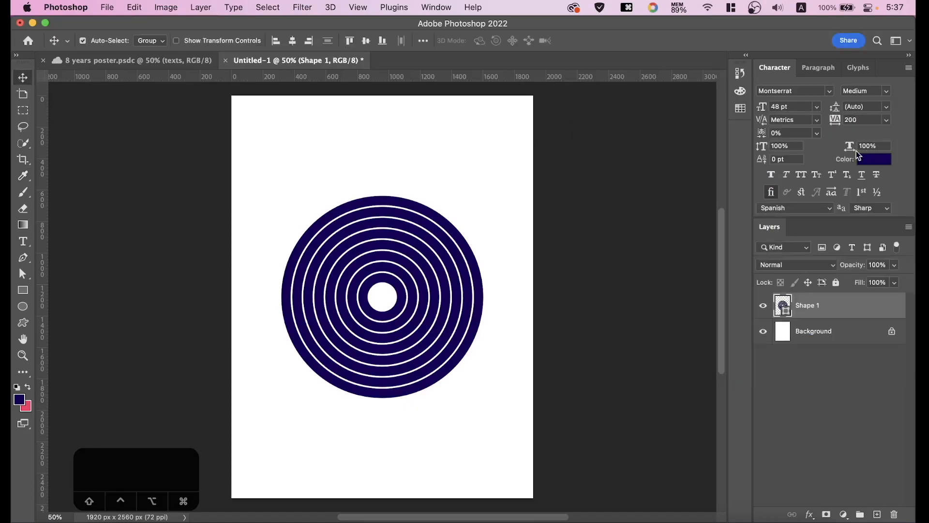
click(781, 339)
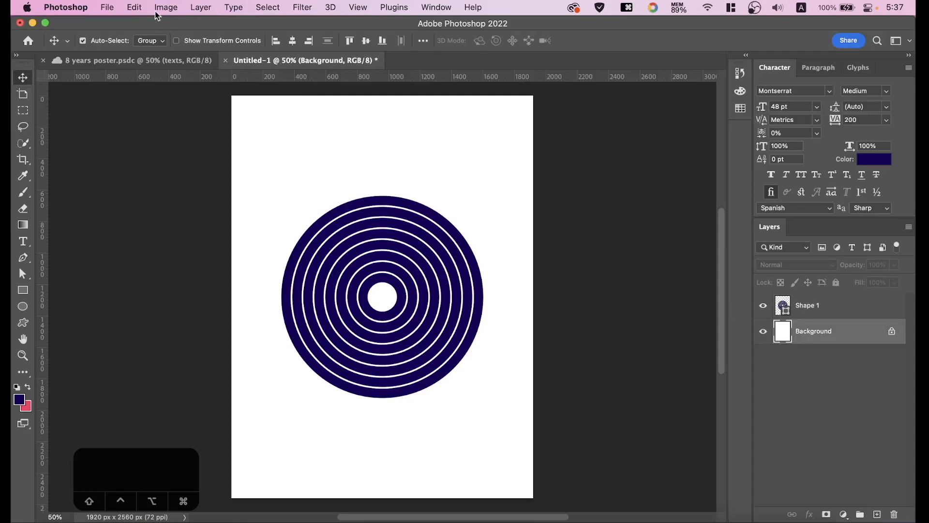
click(135, 7)
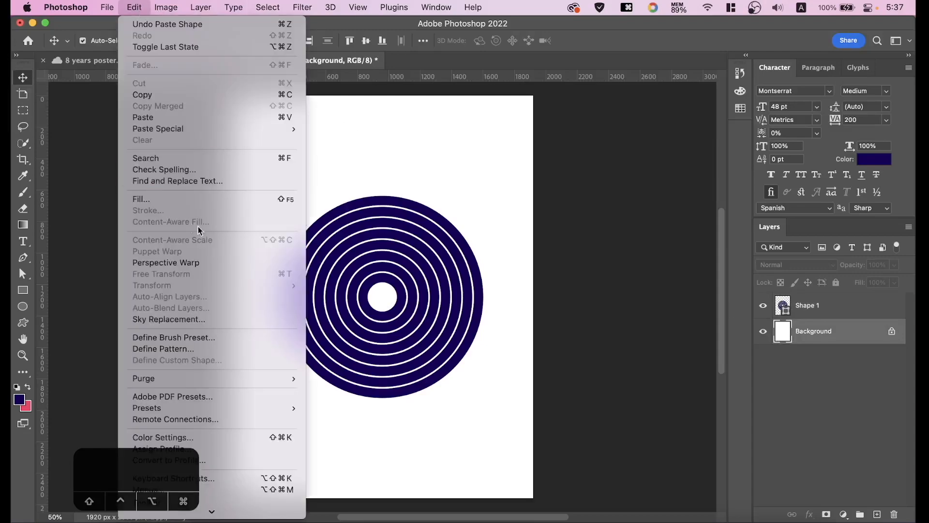
click(261, 200)
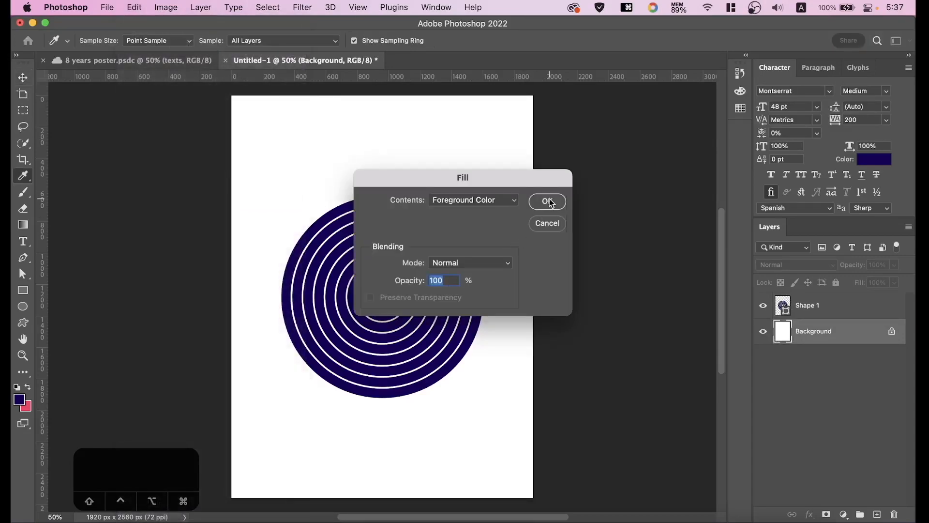
click(547, 202)
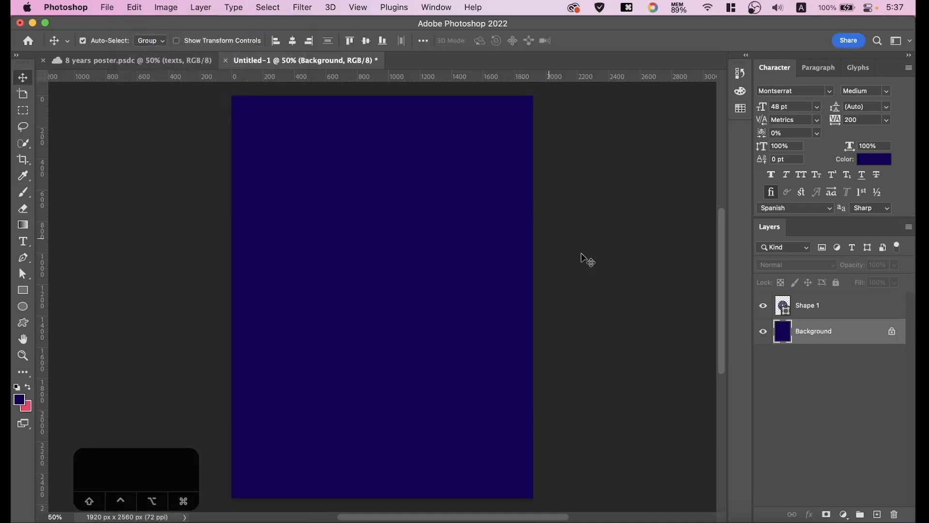
Recolour the Shape 1 rings with the pink background colour f43661.
click(784, 308)
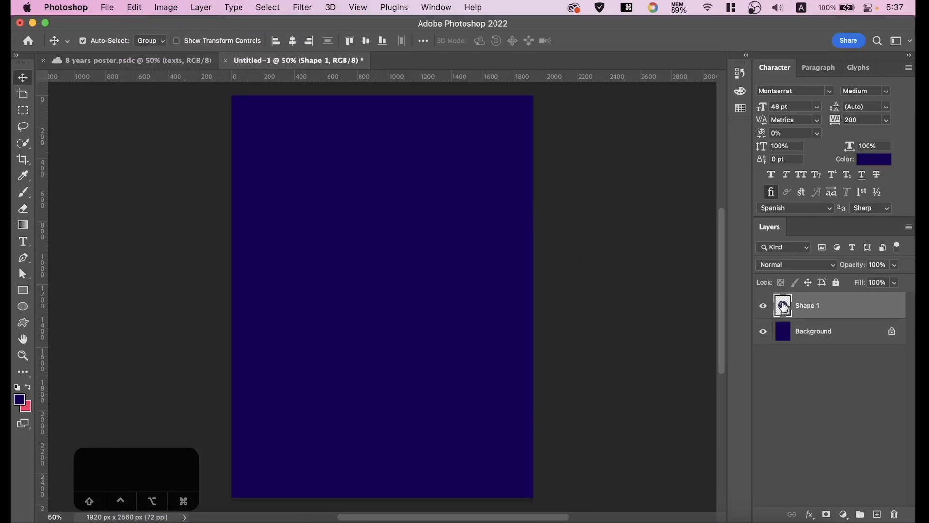
double_click(784, 308)
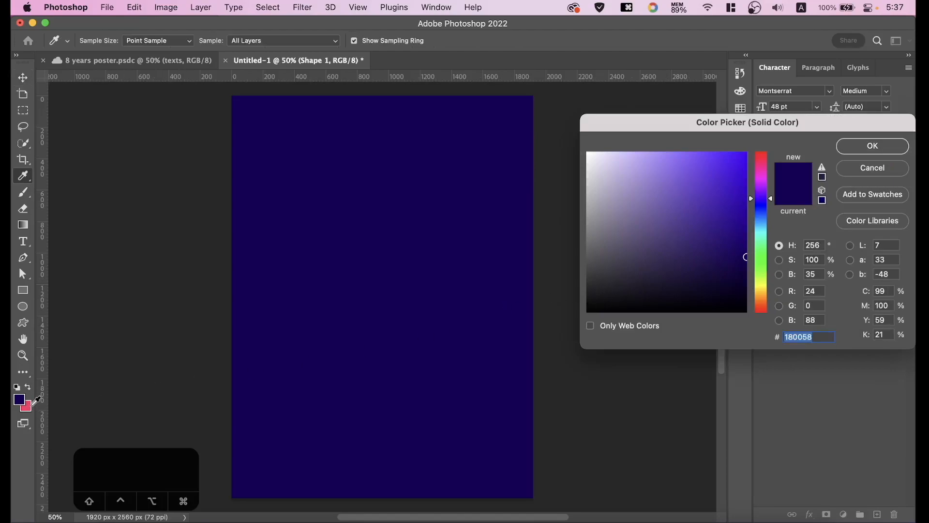
click(29, 408)
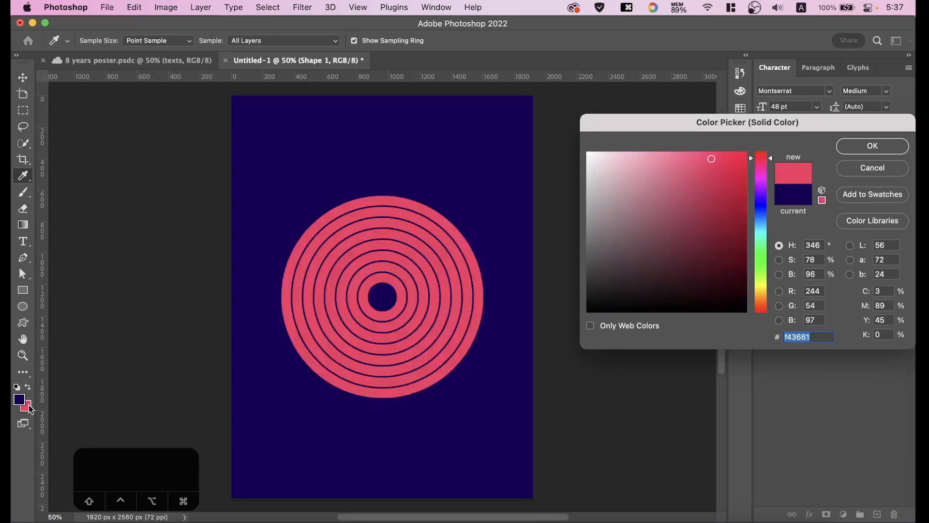
click(872, 152)
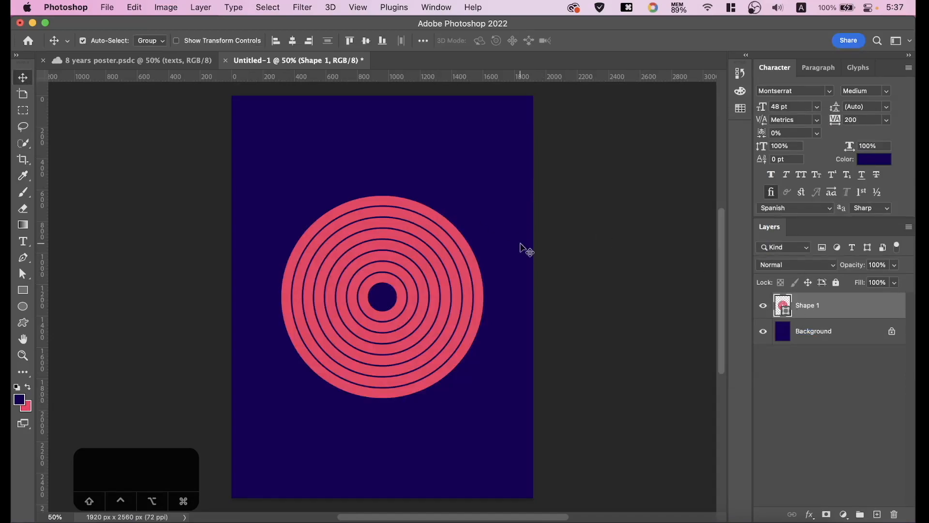
key(super+equal)
key(space)
drag(526, 250, 491, 272)
key(super+minus)
key(super+minus)
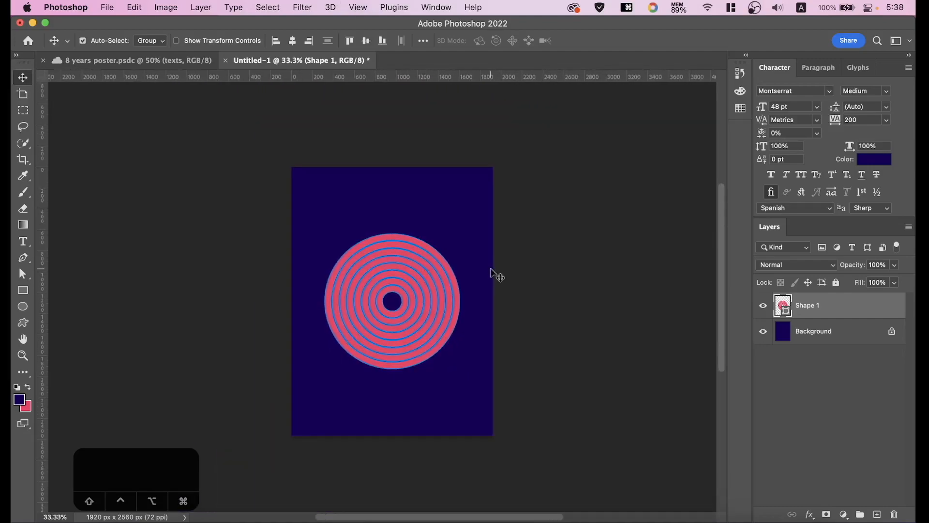
Scale the Shape 1 rings proportionally to 83.67% and move them into the upper middle part of the canvas.
key(super)
key(super+t)
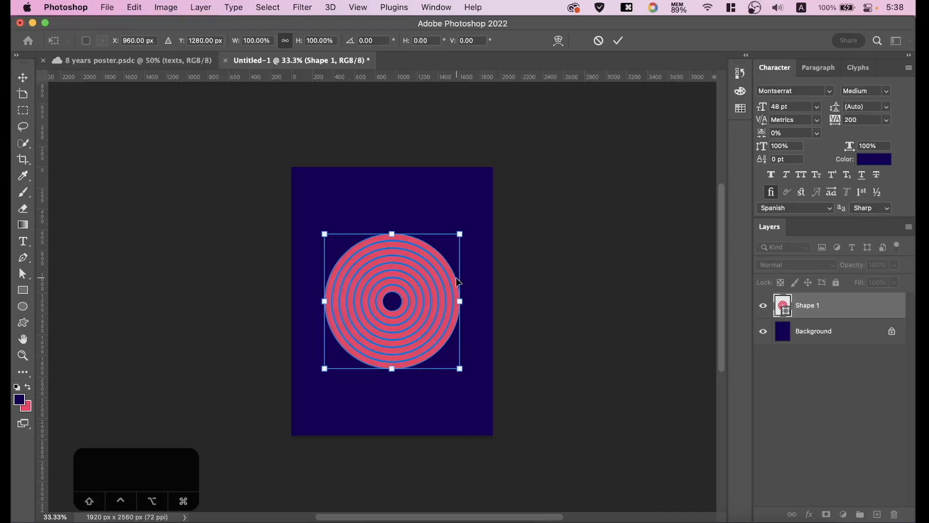
drag(460, 304, 438, 302)
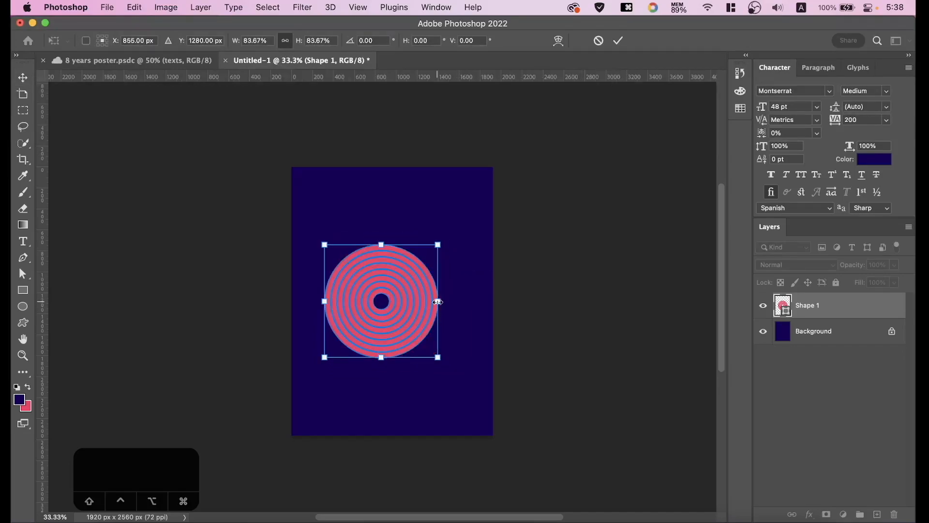
drag(402, 275, 414, 237)
click(618, 44)
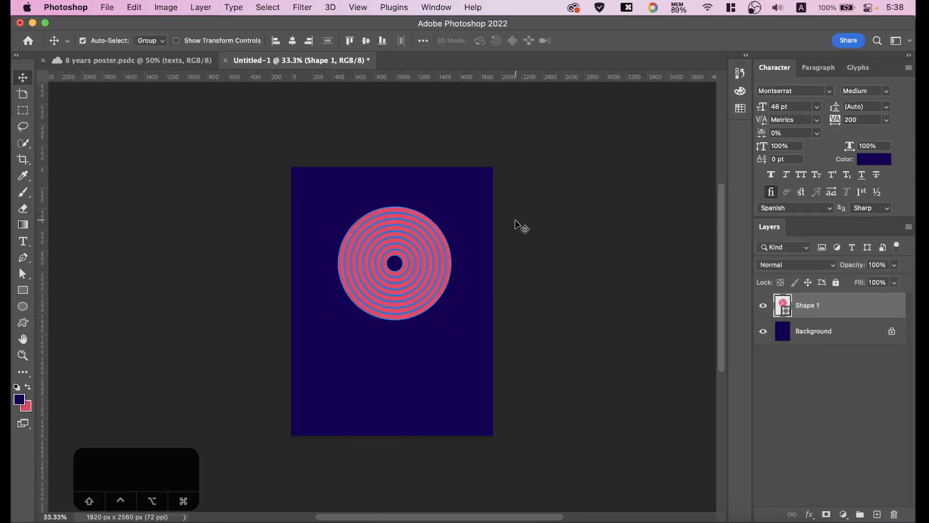
Rasterize the Shape 1 layer.
key(super+equal)
key(super+equal)
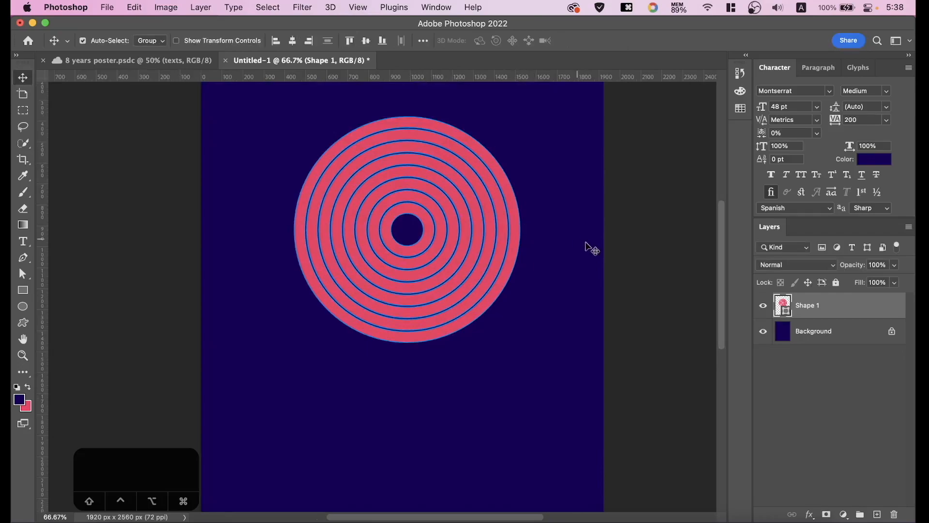
click(588, 247)
click(518, 227)
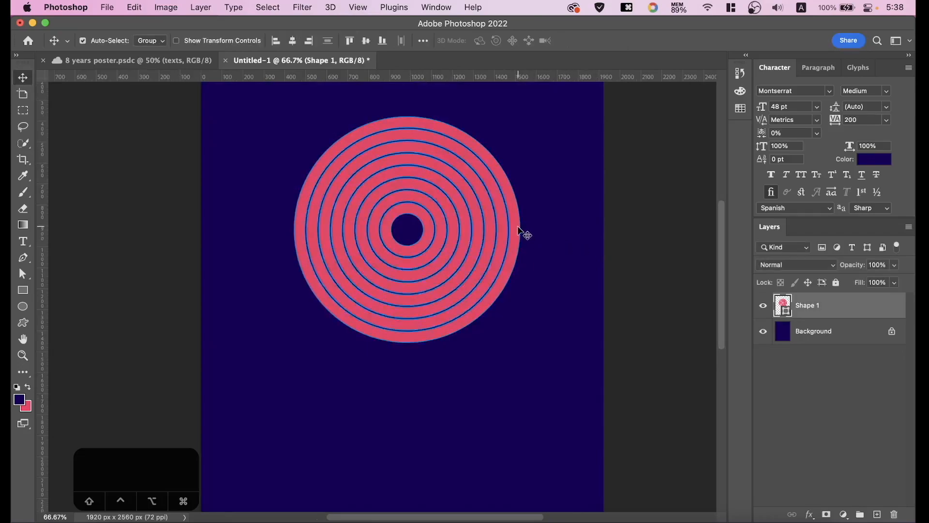
right_click(832, 306)
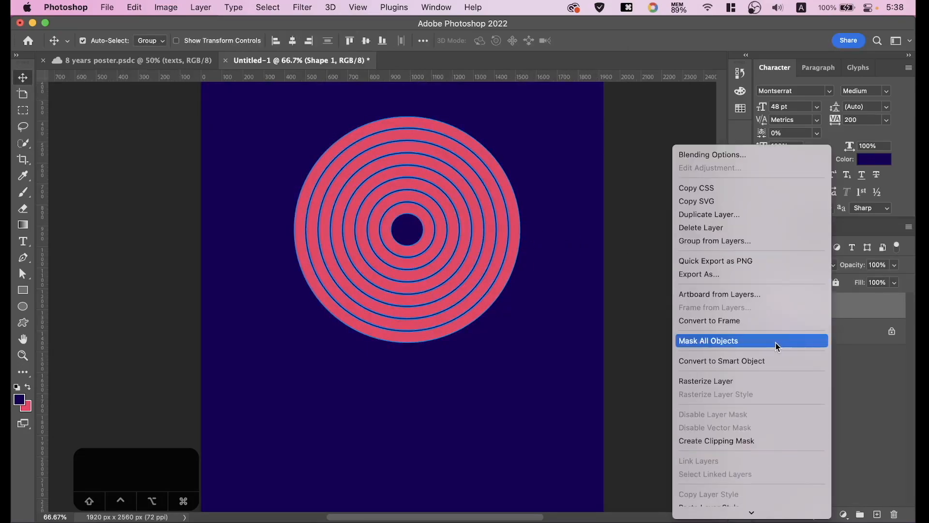
click(717, 386)
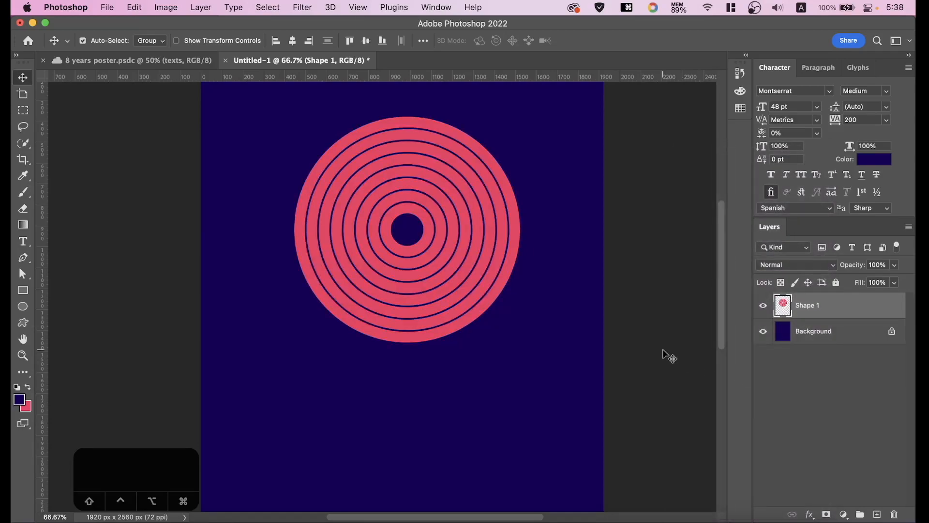
Add a white layer mask to the Shape 1 layer.
click(789, 310)
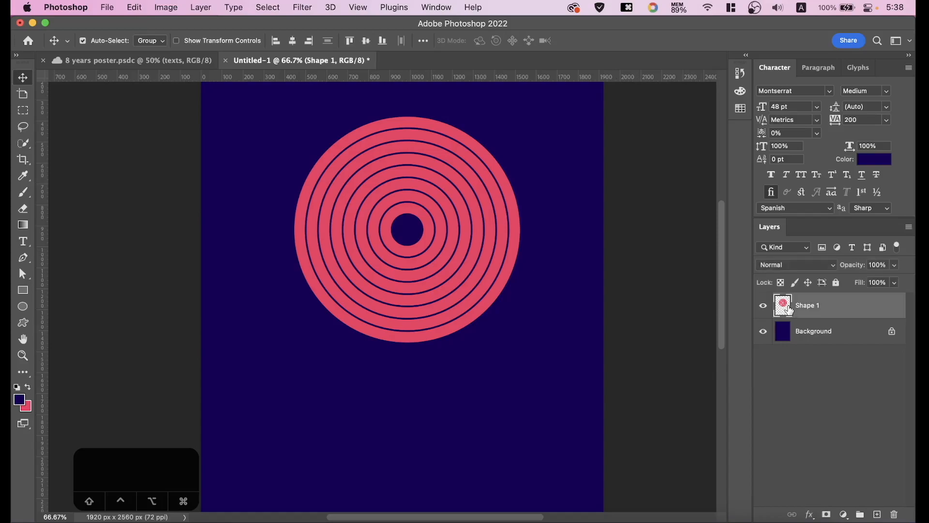
click(826, 514)
click(644, 278)
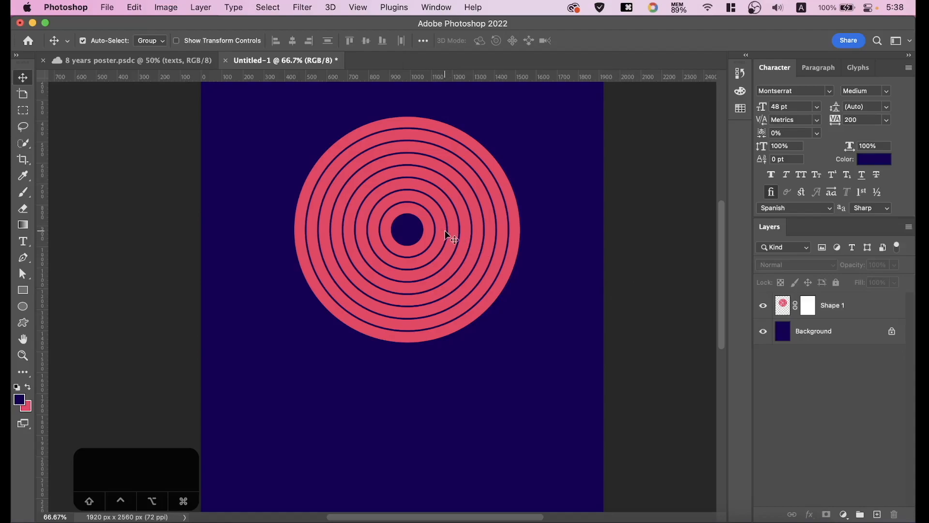
Duplicate the masked Shape 1 layer once and move the copy straight down to form an overlapping figure 8.
click(781, 310)
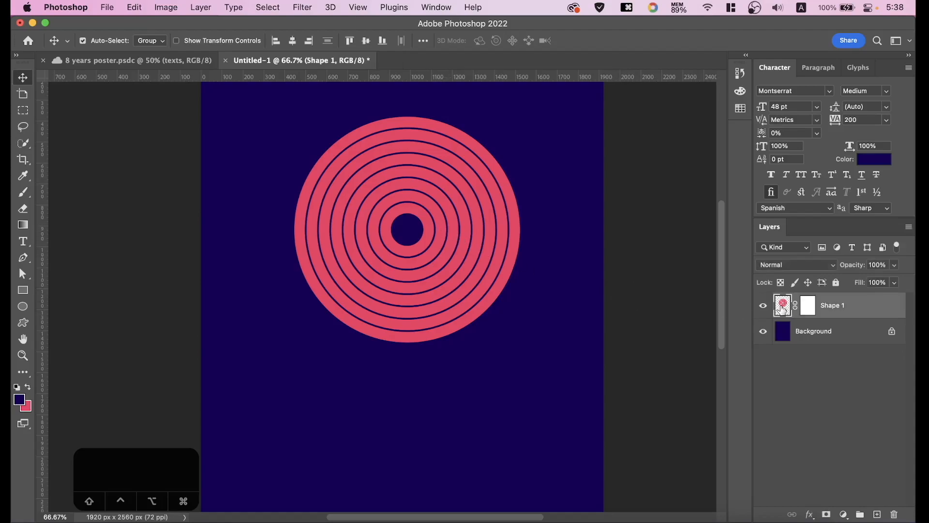
key(super+j)
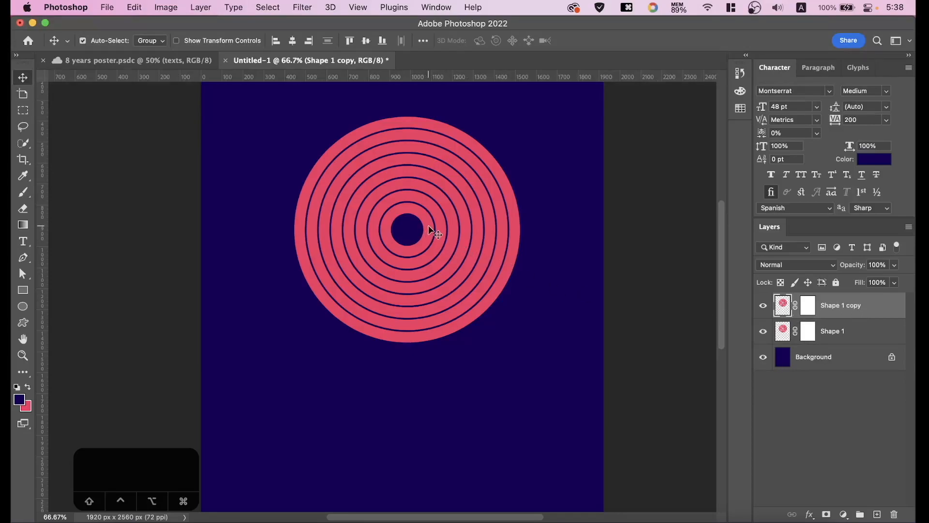
drag(429, 226, 429, 250)
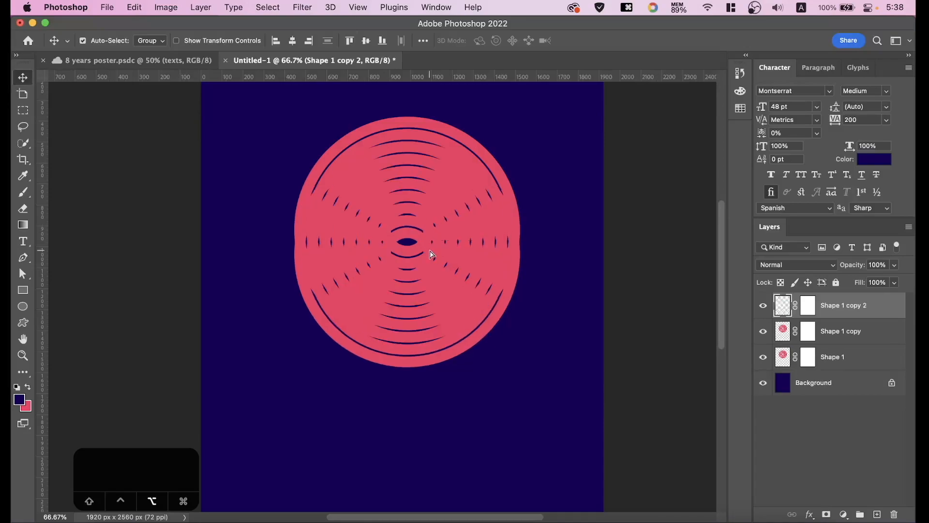
key(BackSpace)
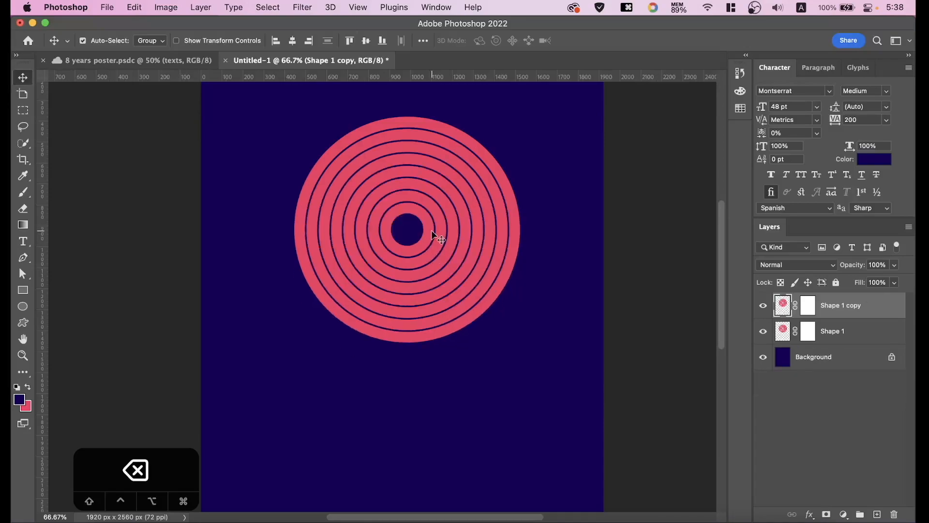
drag(432, 231, 437, 356)
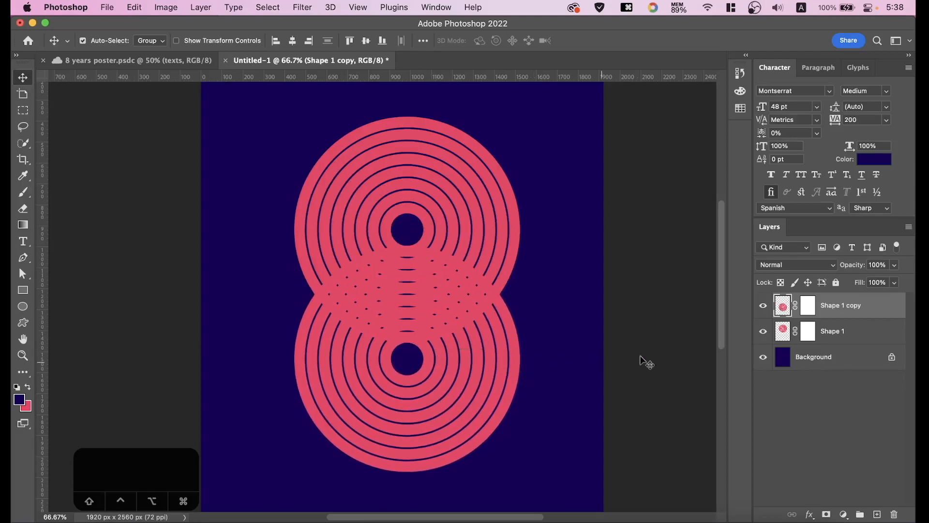
Lower the Fill of the Shape 1 copy layer to 73%.
click(894, 282)
drag(896, 296, 879, 297)
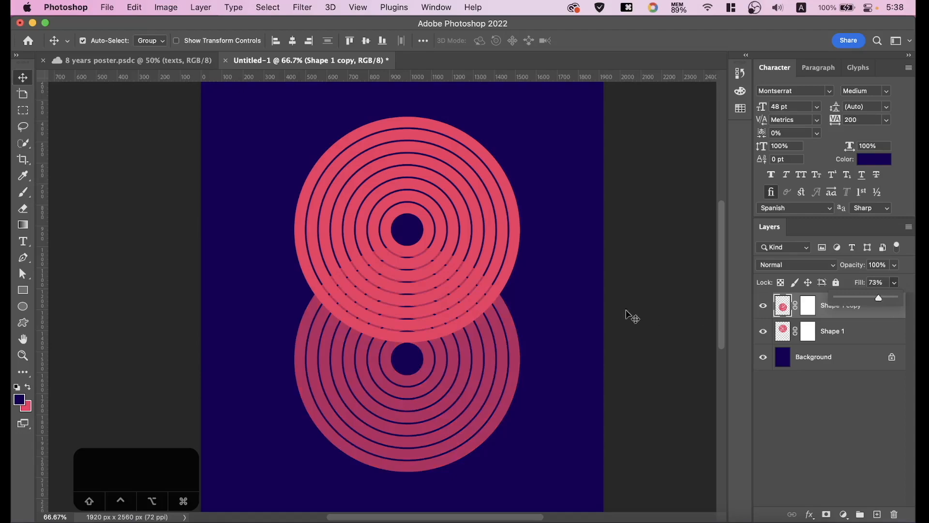
click(625, 265)
Place a vertical guide through the centre holes of the two ring sets.
key(super+equal)
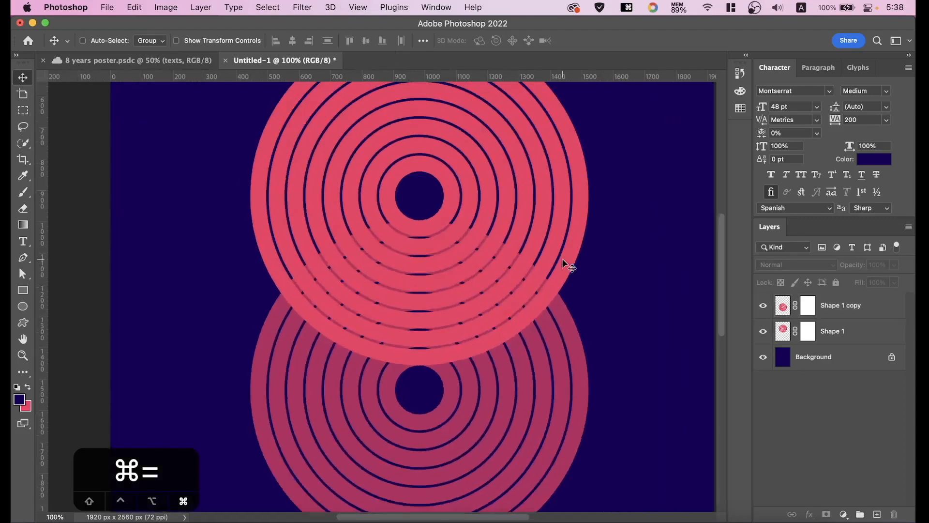
key(super+equal)
key(super+equal)
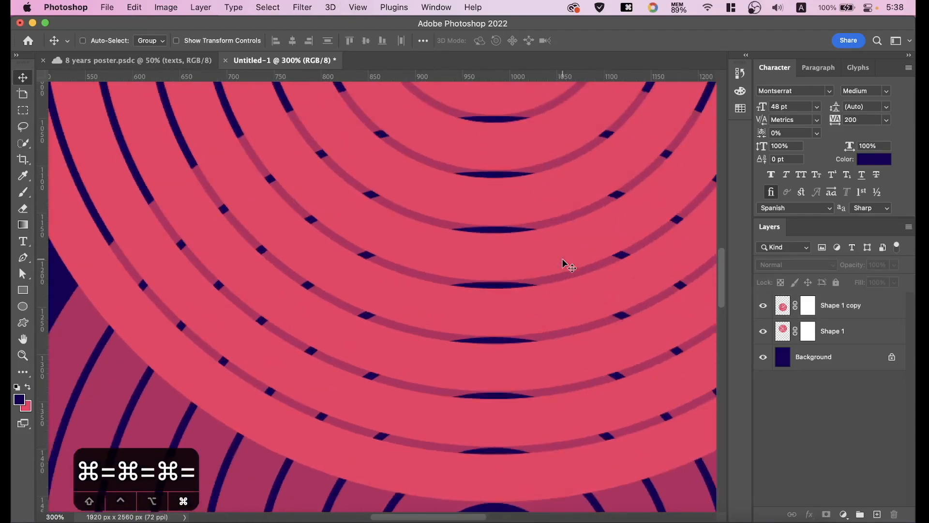
drag(565, 263, 407, 193)
drag(45, 222, 385, 294)
key(super+minus)
key(super+minus)
key(super+minus)
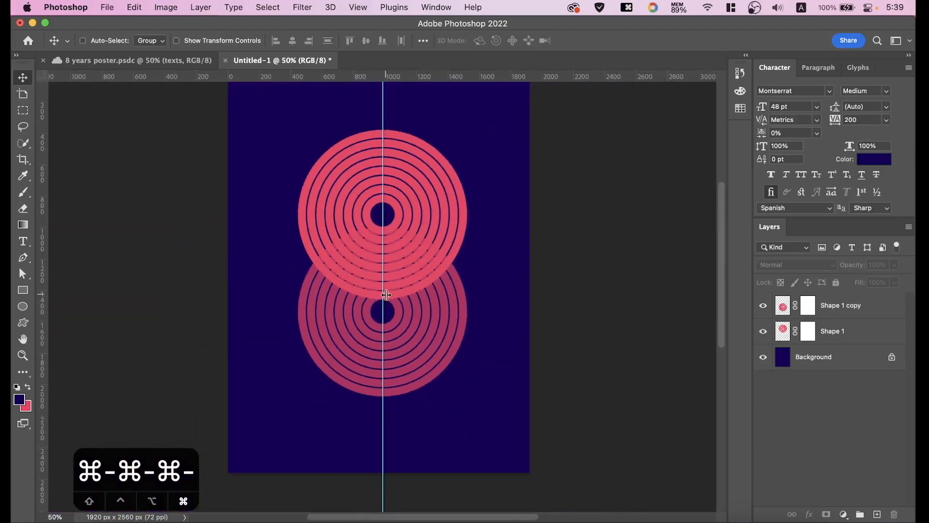
Centre both ring layers horizontally on the canvas and shift the vertical guide onto their common centre line.
shift+click(842, 339)
shift+click(851, 306)
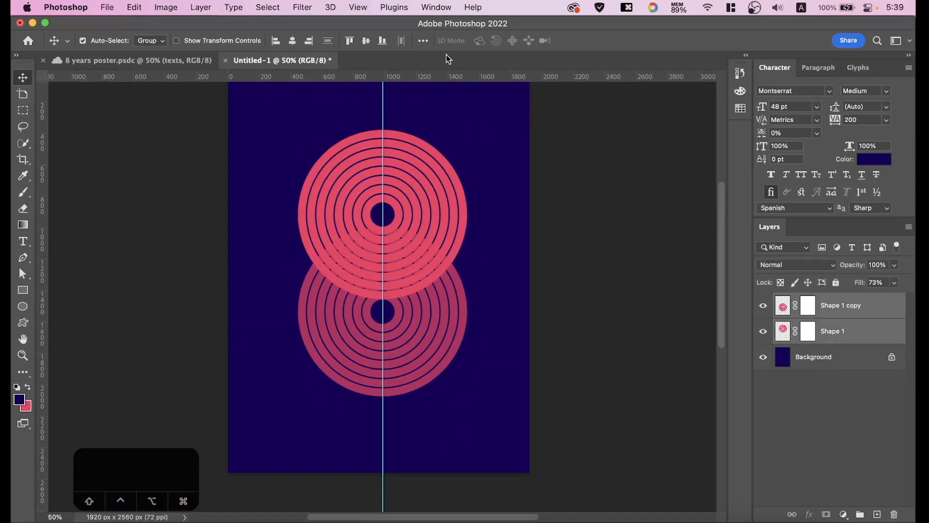
click(294, 40)
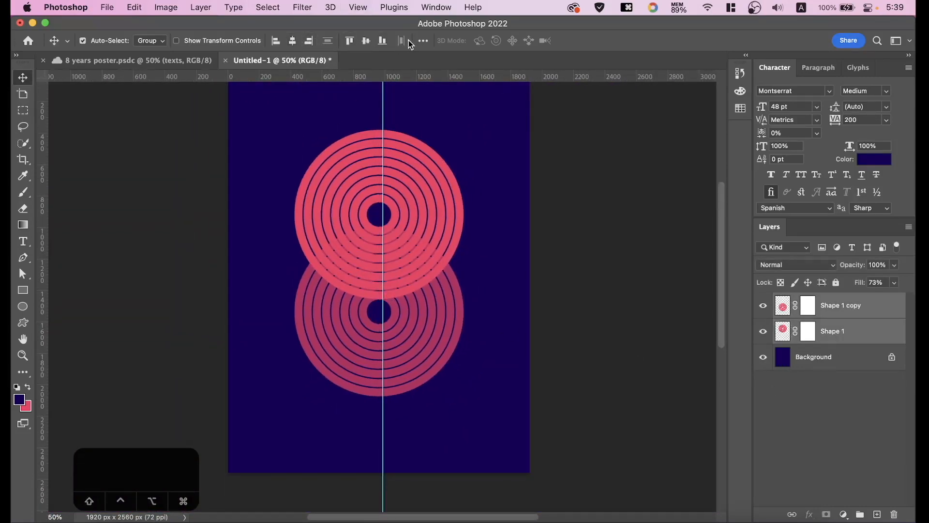
click(421, 41)
click(294, 41)
drag(382, 108, 381, 108)
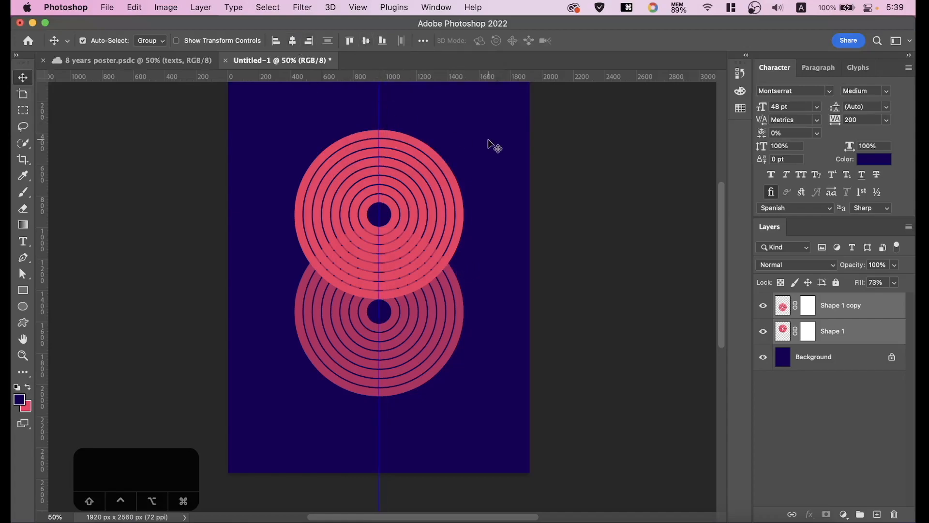
Nudge both ring layers together up by one pixel.
key(super+equal)
key(super+equal)
key(super+equal)
key(super+equal)
key(super+equal)
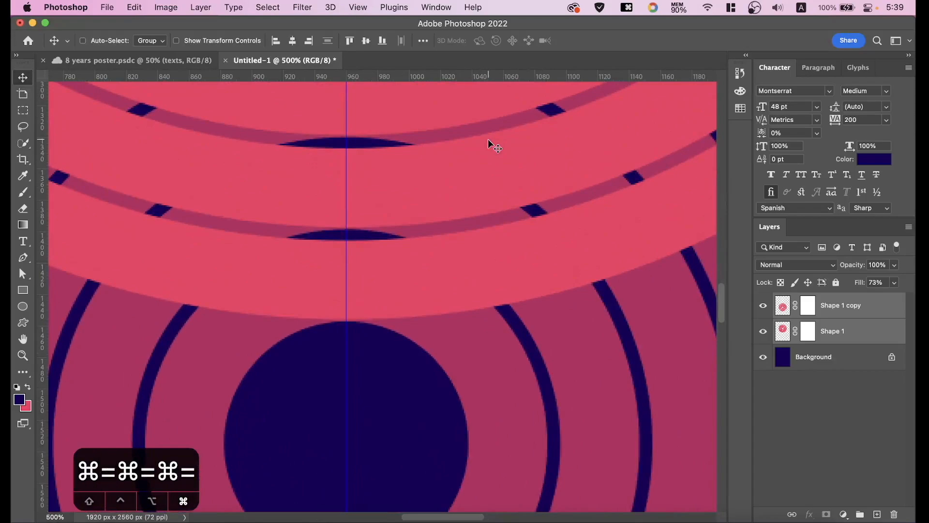
drag(469, 183, 525, 321)
drag(483, 117, 467, 202)
drag(438, 407, 448, 204)
drag(438, 465, 452, 185)
drag(458, 331, 453, 248)
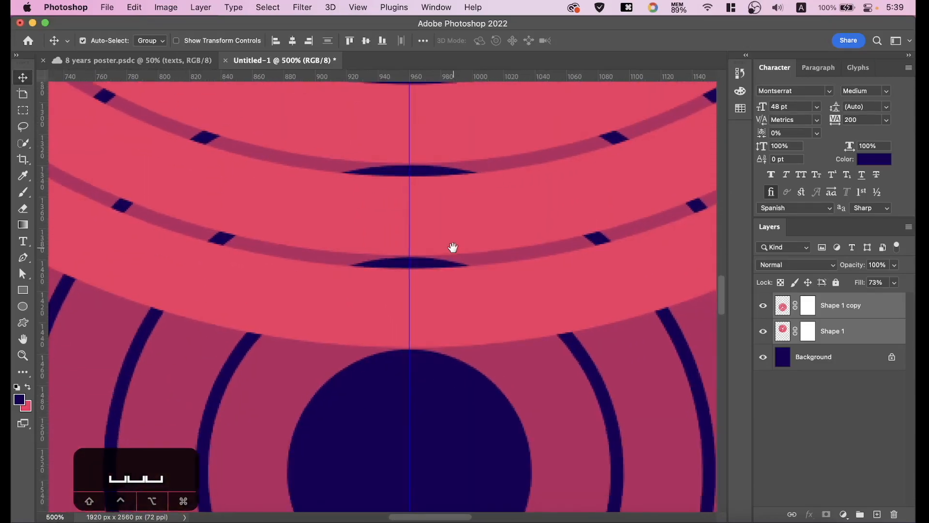
key(Up)
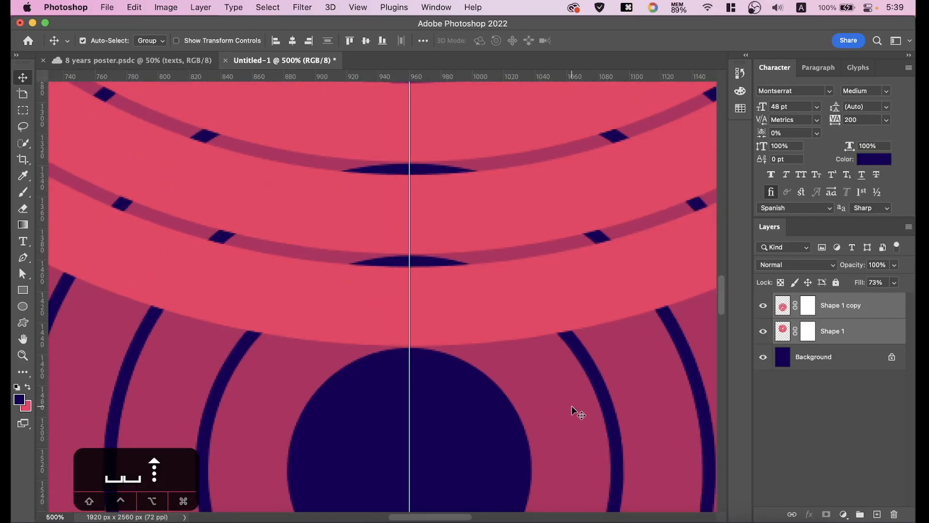
Nudge the Shape 1 copy layer up one pixel so its centre hole meets the upper rings' outer edge.
drag(483, 387, 508, 228)
click(478, 311)
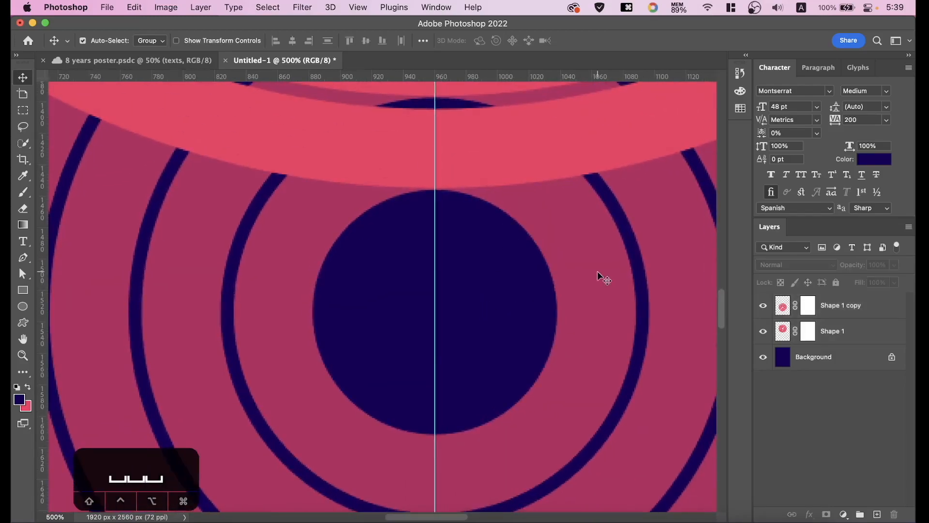
click(596, 270)
drag(580, 221, 570, 319)
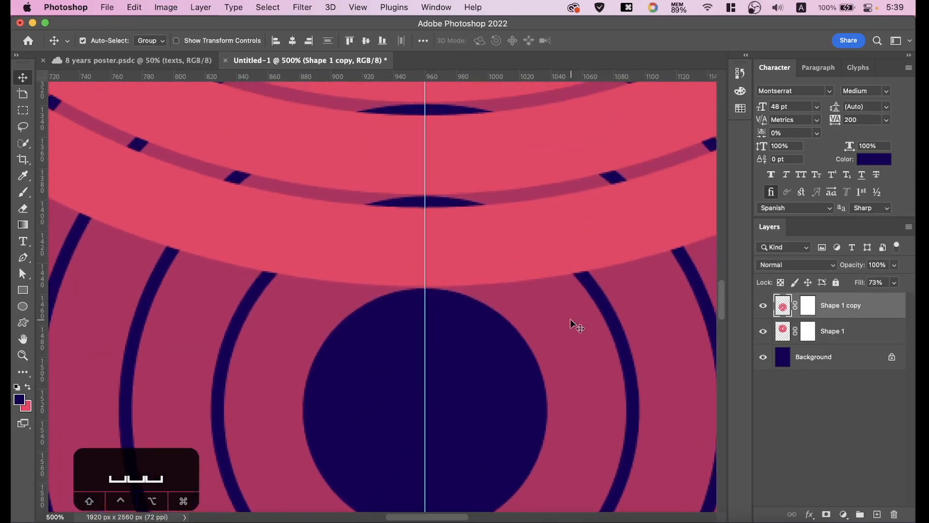
key(Up)
key(Down)
key(Up)
key(Up)
key(Down)
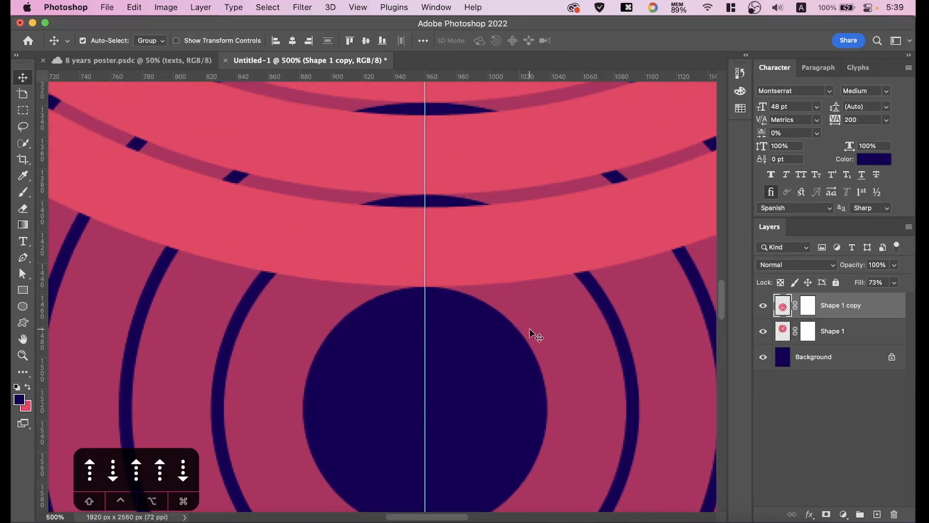
Try one-pixel nudges up and down on the Shape 1 copy layer where its hole meets the upper rings' edge.
scroll(529, 328, down, 15)
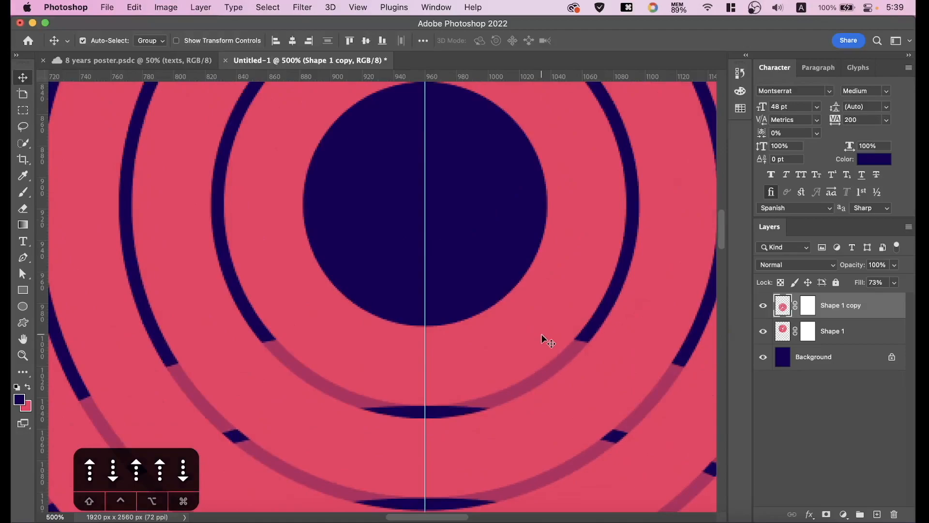
scroll(542, 338, down, 13)
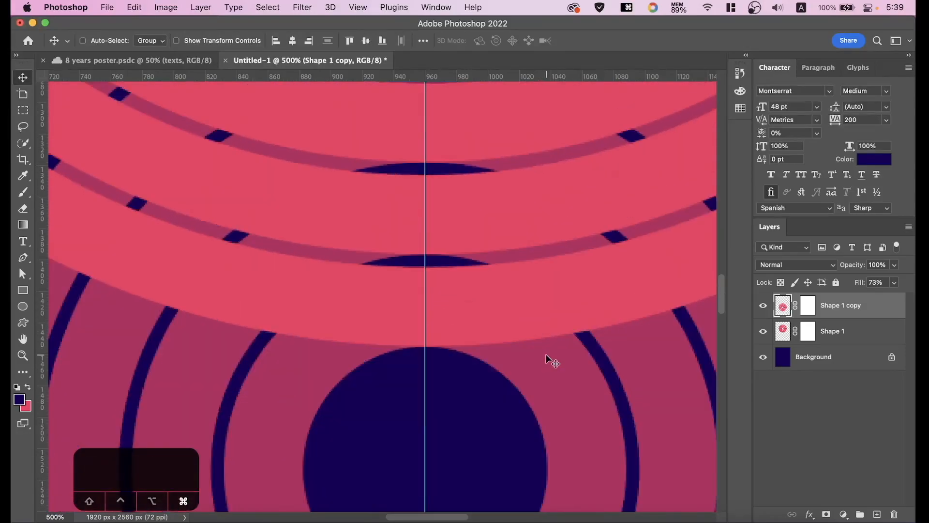
key(super+equal)
key(super+equal)
key(super+equal)
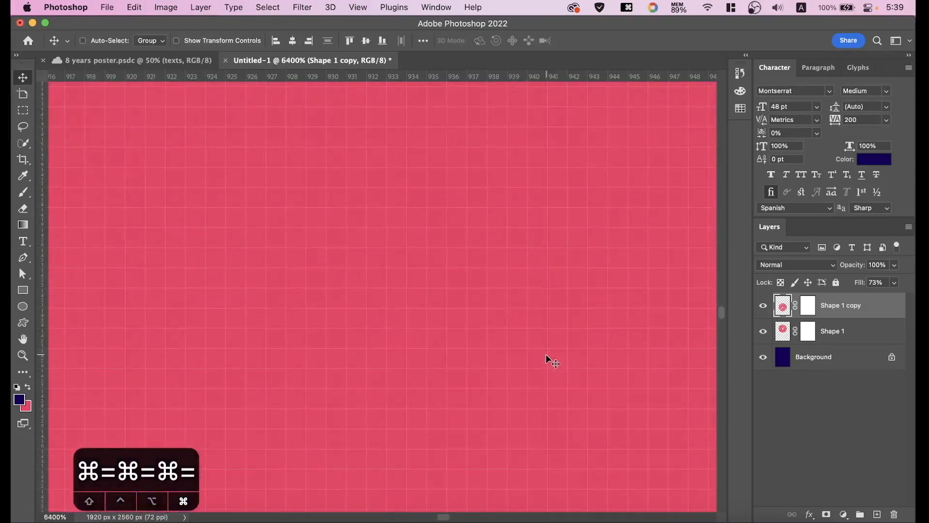
key(super+minus)
key(super+minus)
drag(524, 358, 423, 120)
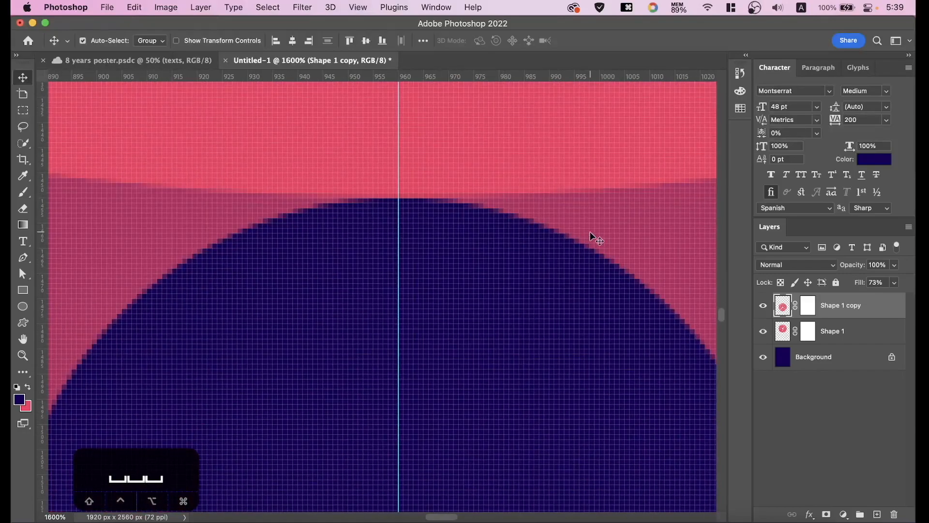
key(Down)
key(Up)
key(Up)
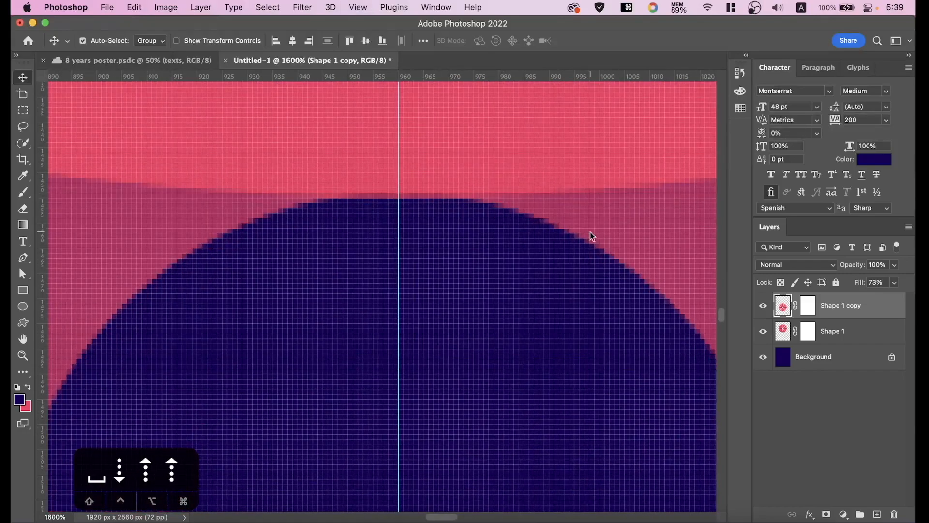
key(Down)
Place a horizontal guide where the upper rings' outer edge touches the top of the lower centre hole.
key(super+minus)
key(super+minus)
key(super+minus)
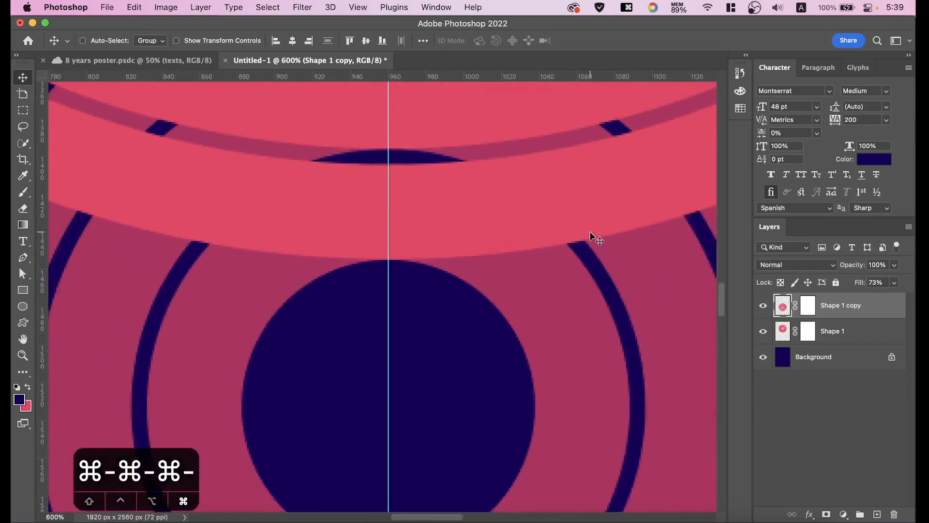
drag(394, 86, 402, 259)
key(super+equal)
key(super+equal)
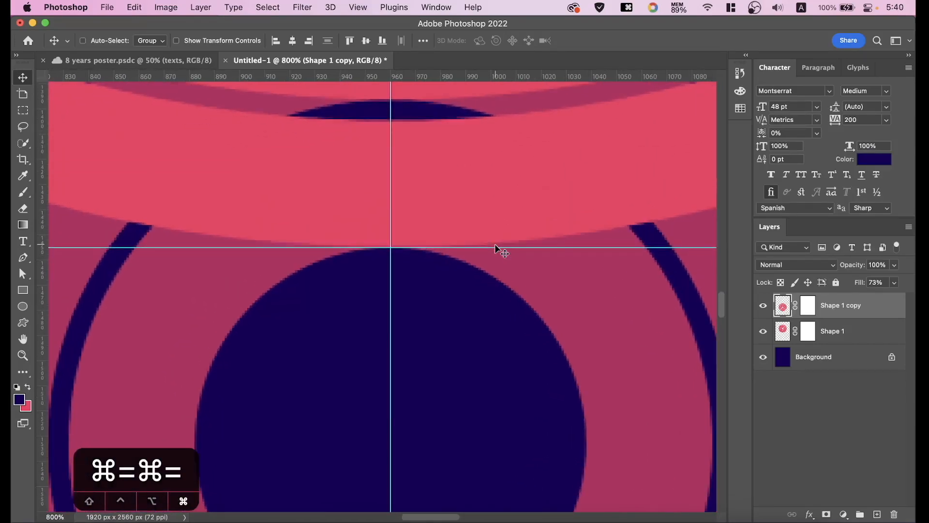
Examine the area where the upper and lower rings overlap against the two guides.
key(super+minus)
key(super+minus)
key(super+minus)
key(super+minus)
key(super+minus)
key(super+minus)
key(super+minus)
key(super+minus)
key(super+equal)
key(super+equal)
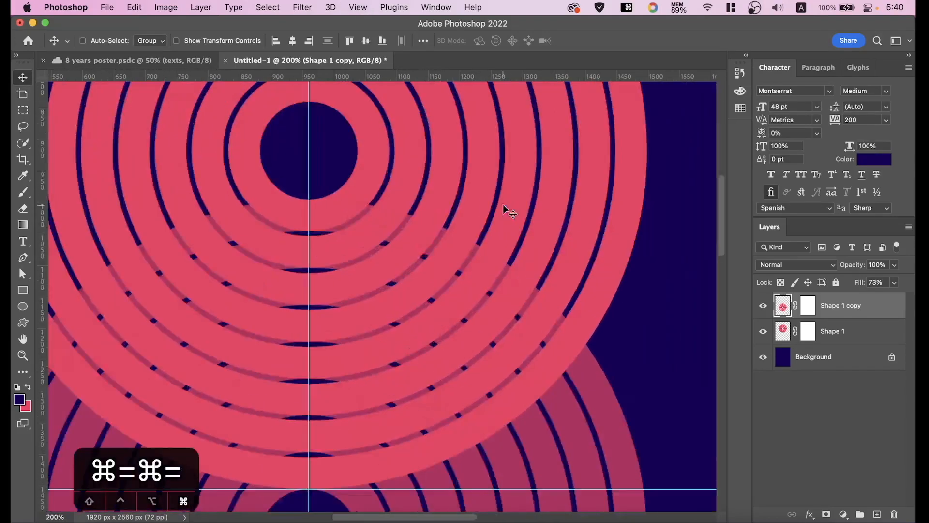
Place a horizontal guide at the bottom of the upper centre hole and a vertical guide near the ring sets' right outer crossing.
drag(318, 78, 334, 198)
drag(527, 196, 490, 201)
drag(43, 226, 544, 292)
Align the new vertical guide exactly with the point where the upper and lower rings' outer edges cross.
key(cmd+equal)
key(cmd+equal)
key(cmd+equal)
scroll(616, 256, right, 10)
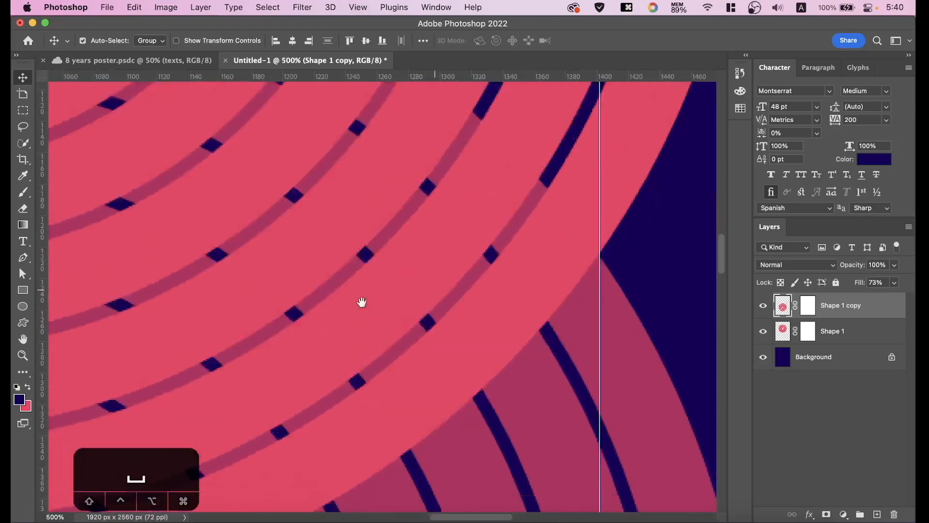
key(super+equal)
key(super+equal)
key(super+equal)
key(super+equal)
key(super+equal)
key(super+equal)
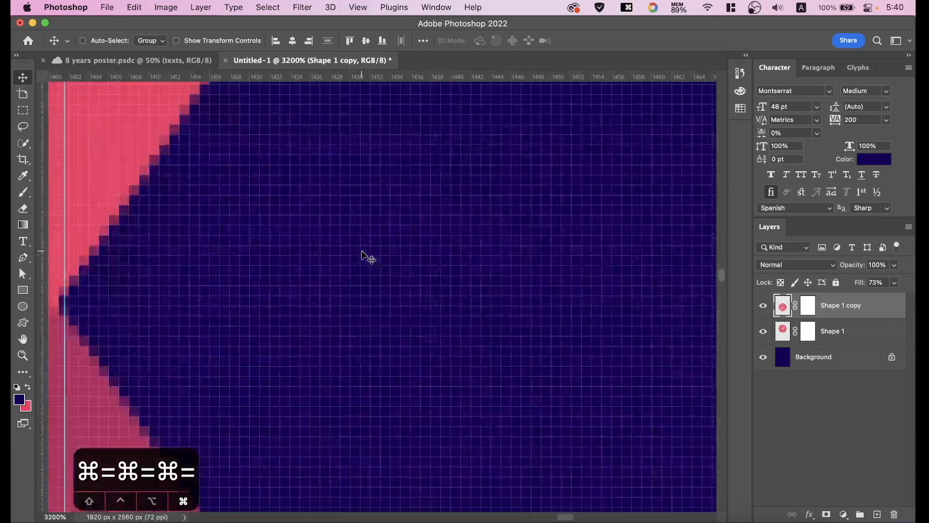
key(space)
drag(220, 295, 530, 274)
drag(376, 279, 369, 280)
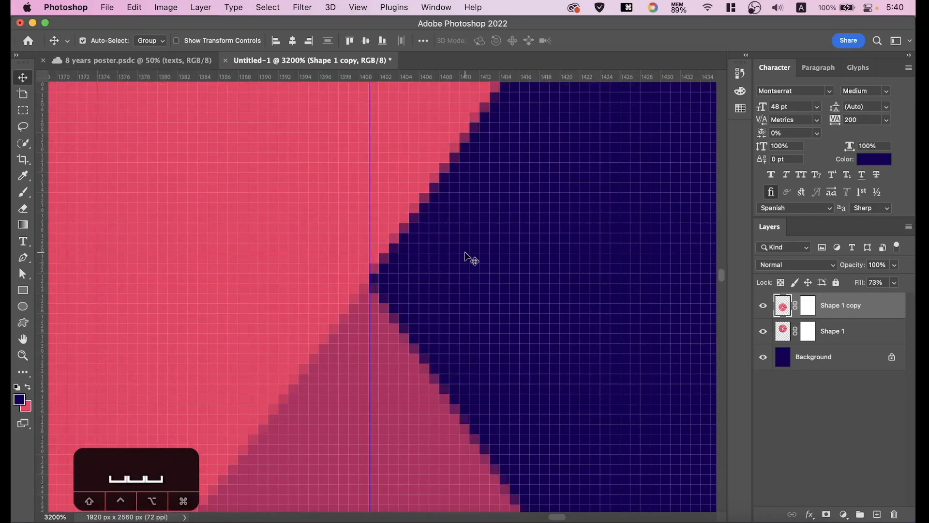
Examine how the guides line up with the centre holes and the outer crossing of the two ring sets.
key(super+minus)
key(super+minus)
key(super+minus)
key(super+minus)
key(super+minus)
key(super+minus)
key(super+minus)
key(super+minus)
key(super+minus)
key(super+minus)
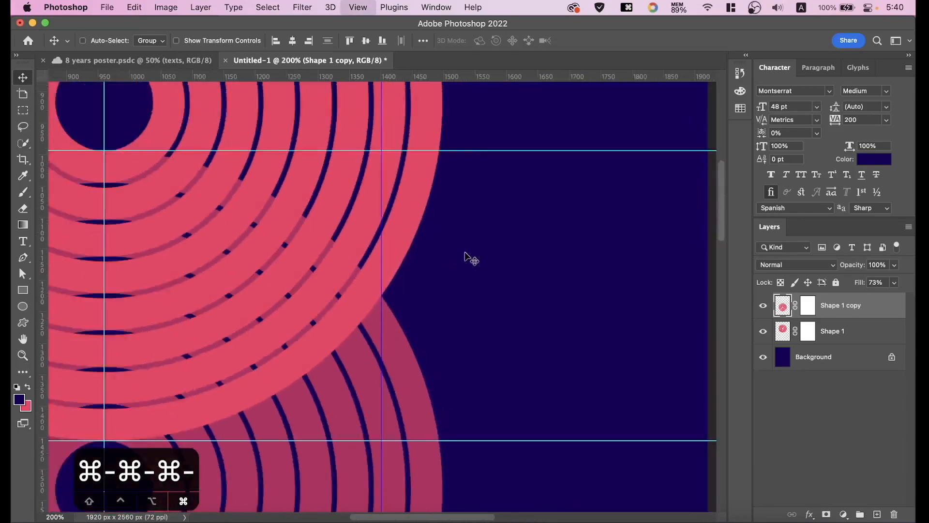
key(super+minus)
key(super+minus)
key(super+equal)
key(super+equal)
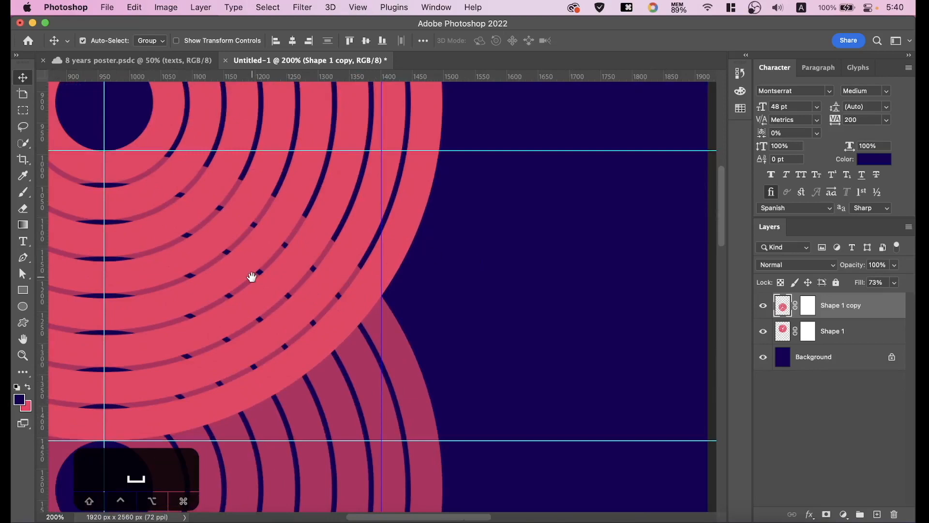
drag(251, 276, 462, 288)
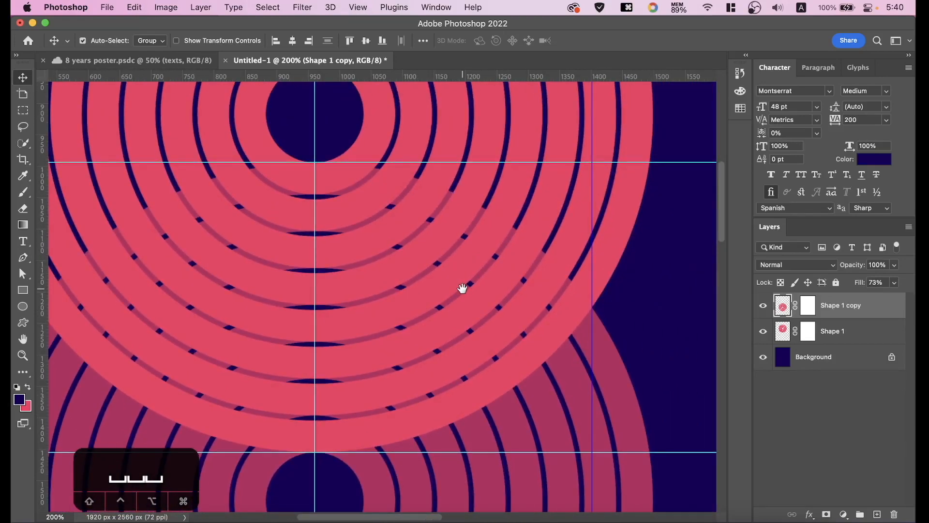
drag(405, 250, 417, 280)
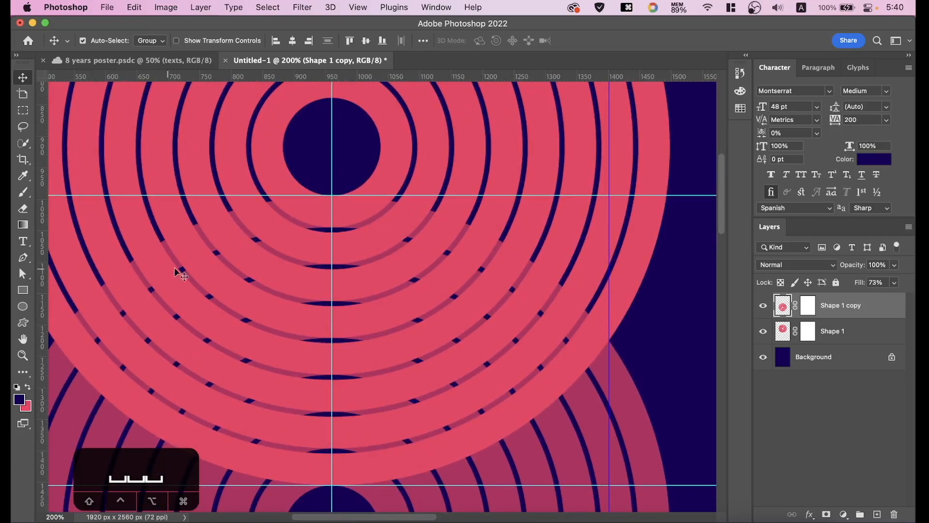
Start a Pen tool path where the centre guide meets the horizontal guide under the upper centre hole.
click(23, 257)
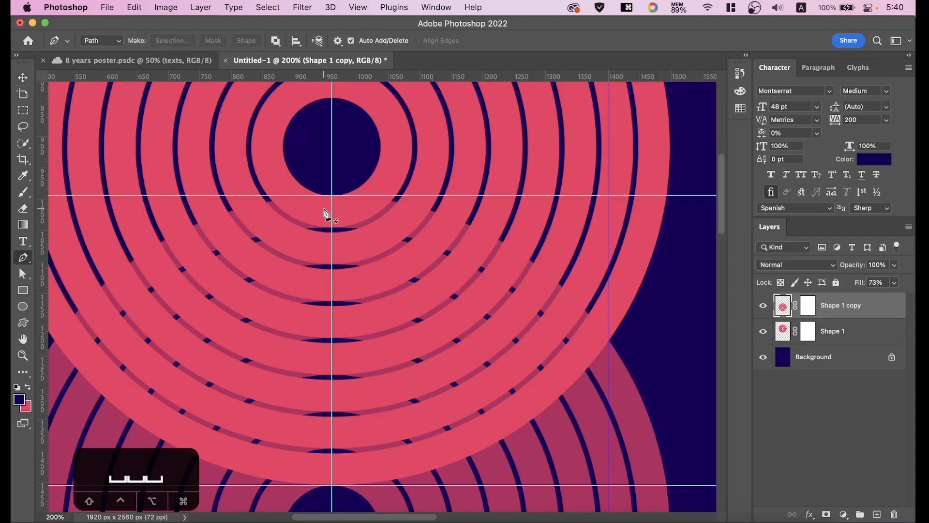
key(super+equal)
key(super+equal)
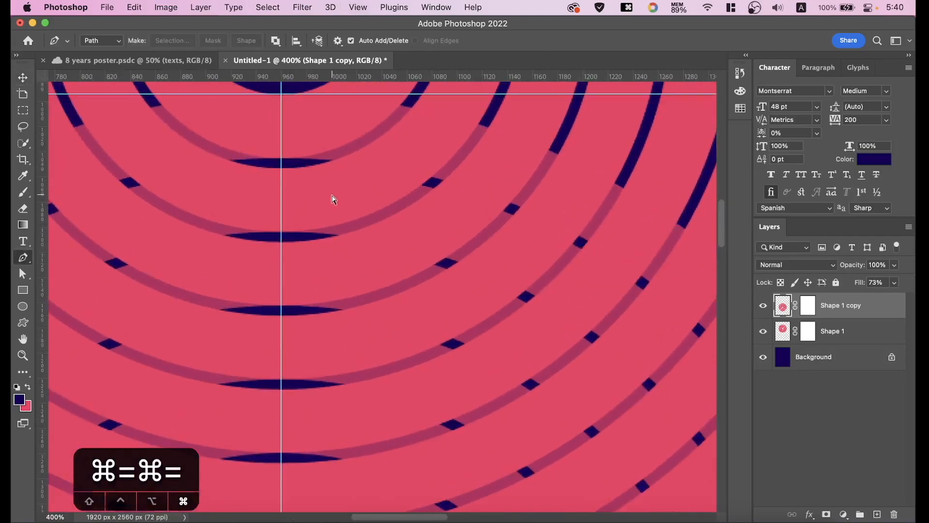
key(super+equal)
drag(332, 202, 332, 317)
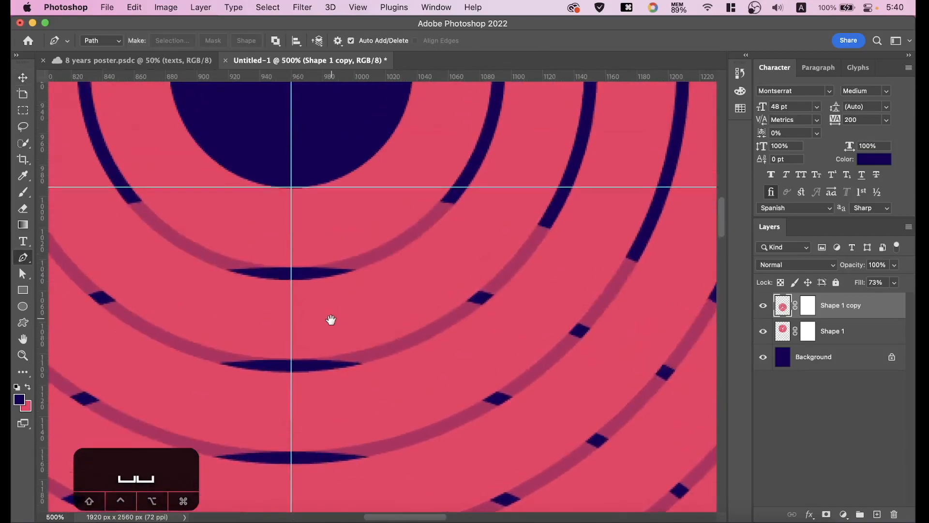
click(290, 193)
Add a curved anchor point at the right outer crossing, shaping its handles to follow the lower rings' outer edge.
drag(527, 313, 220, 182)
drag(447, 354, 440, 222)
key(super+minus)
key(super+minus)
key(super+minus)
key(super+minus)
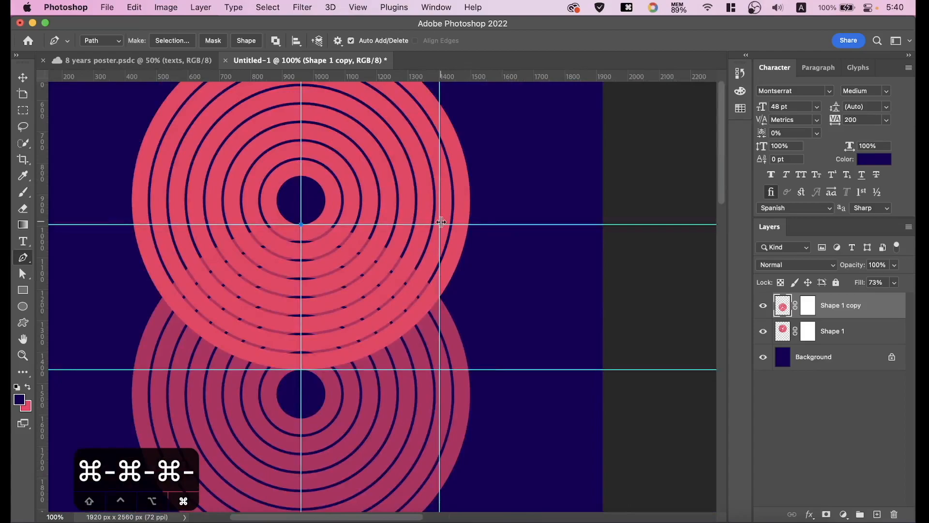
key(super+equal)
key(super+equal)
key(super+equal)
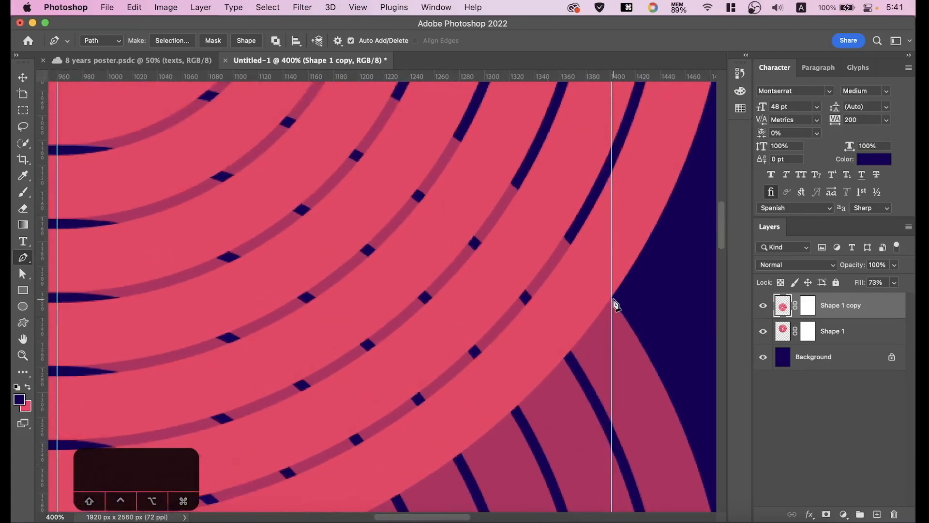
key(super+z)
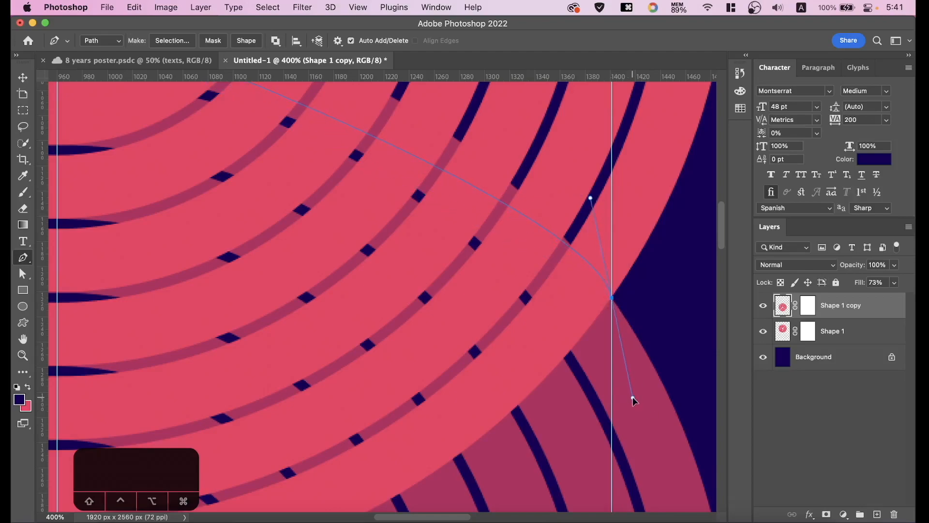
drag(634, 400, 638, 473)
key(super+minus)
key(super+minus)
key(super+minus)
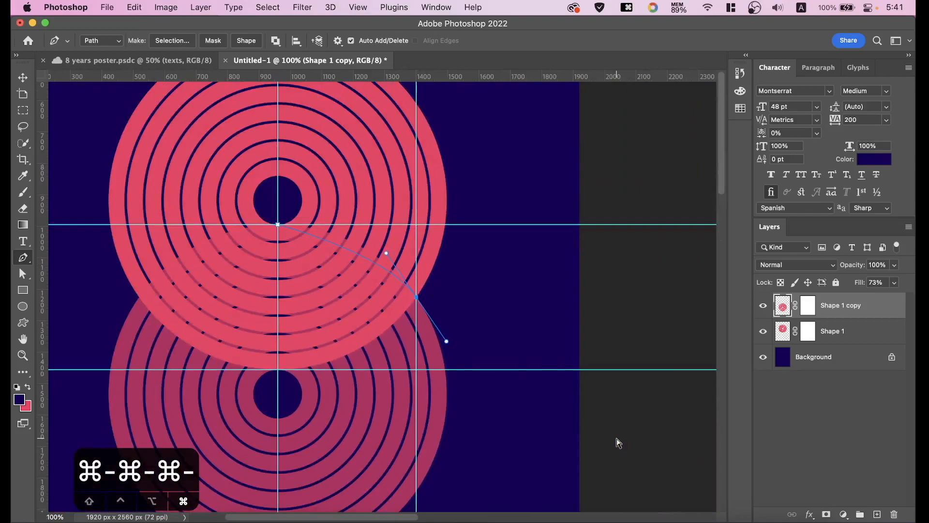
key(super+equal)
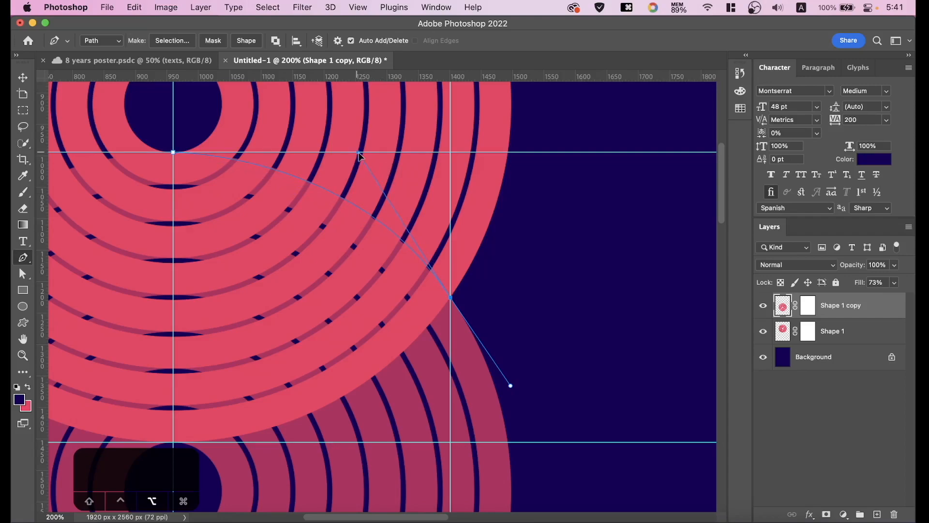
Hide the Shape 1 layer and pull the curve's upper handle slightly below the horizontal guide to refit the rings' edge.
click(763, 333)
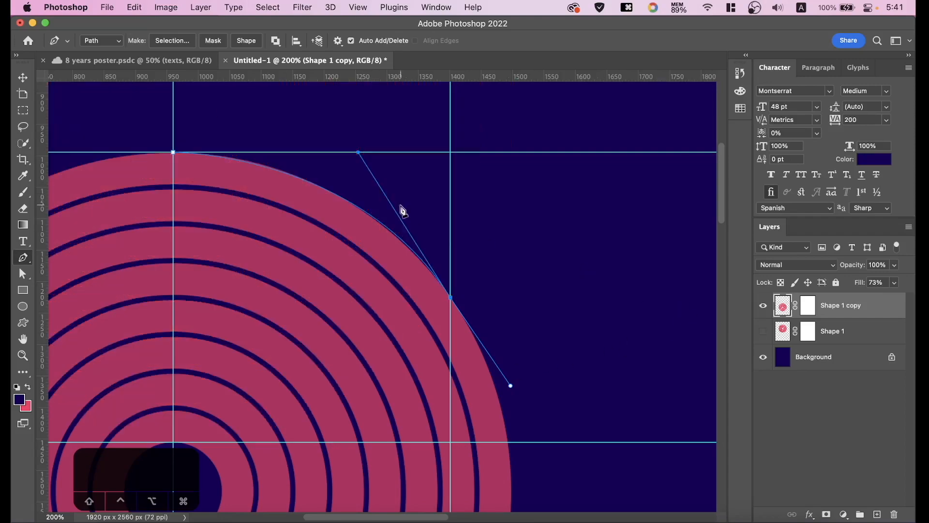
drag(349, 120, 436, 193)
key(super+equal)
key(super+equal)
key(super+equal)
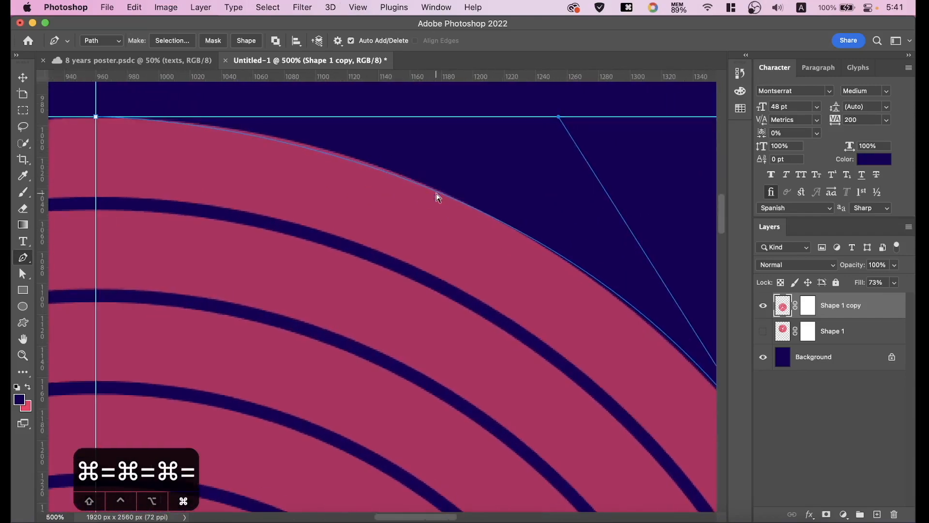
drag(474, 161, 433, 201)
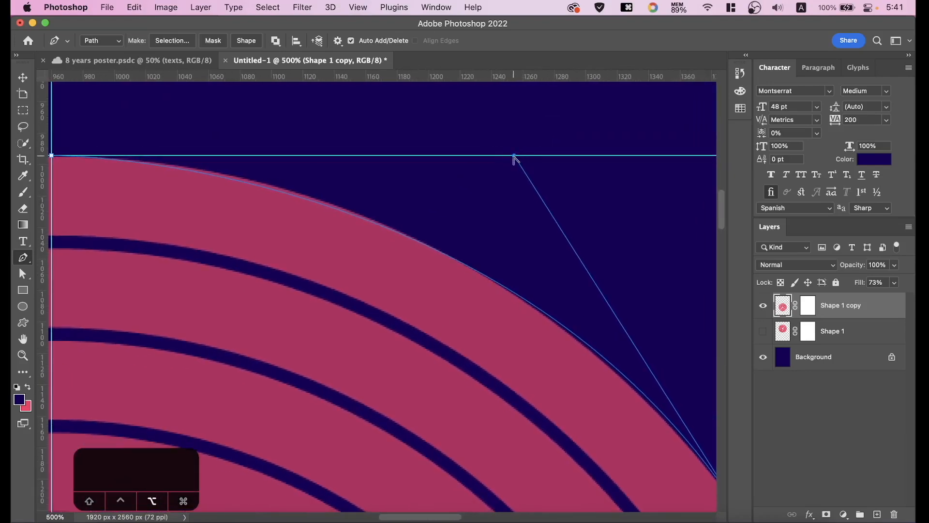
drag(515, 156, 510, 176)
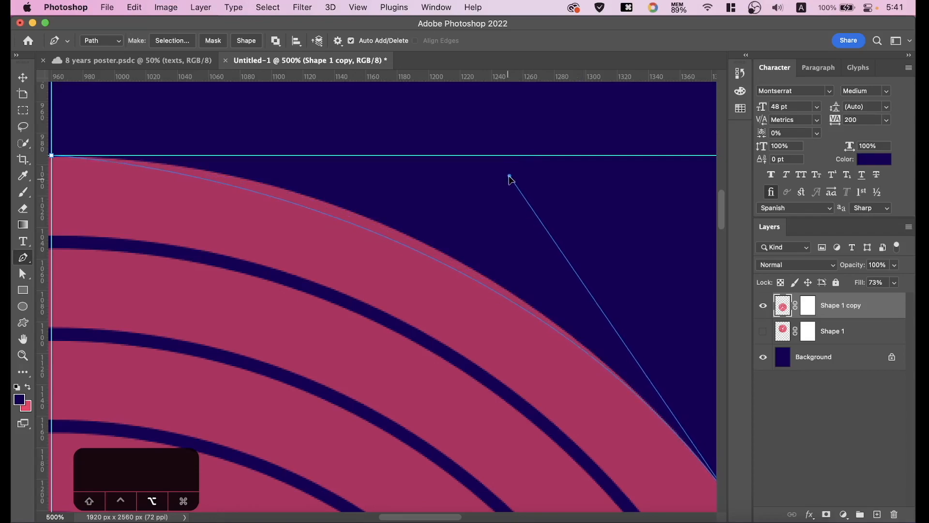
Add an anchor point midway along the curved segment between the two path anchors.
key(space)
drag(549, 357, 582, 376)
drag(439, 261, 502, 306)
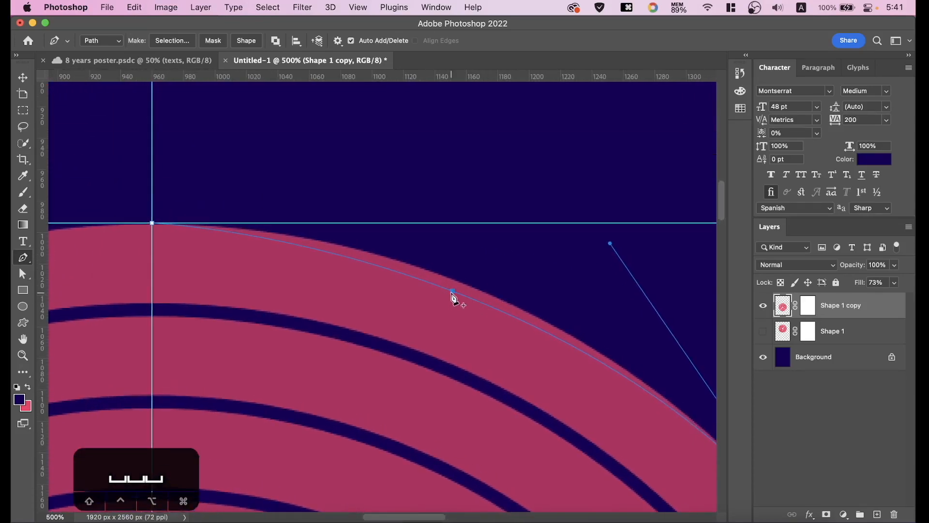
drag(452, 291, 457, 290)
key(super+z)
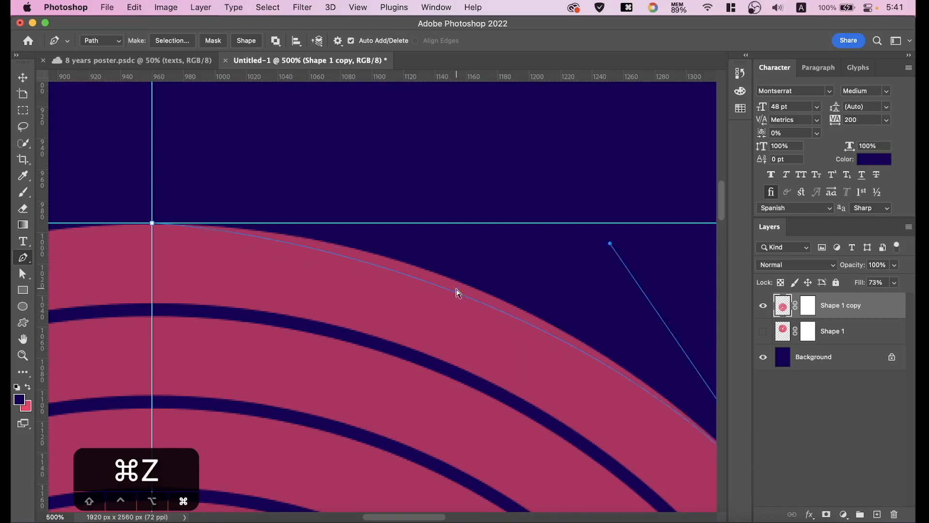
click(453, 292)
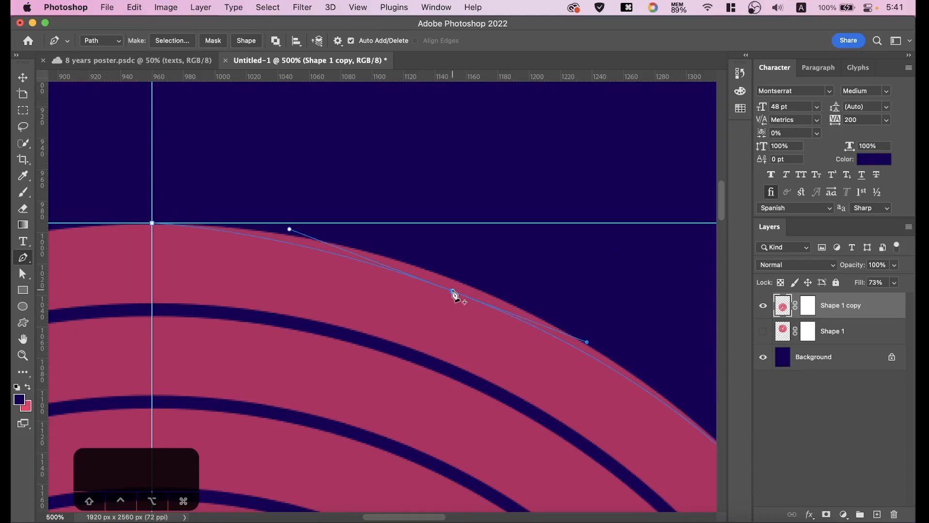
Move the new anchor point onto the rings' outer edge and set its upper handle on the horizontal guide.
click(23, 273)
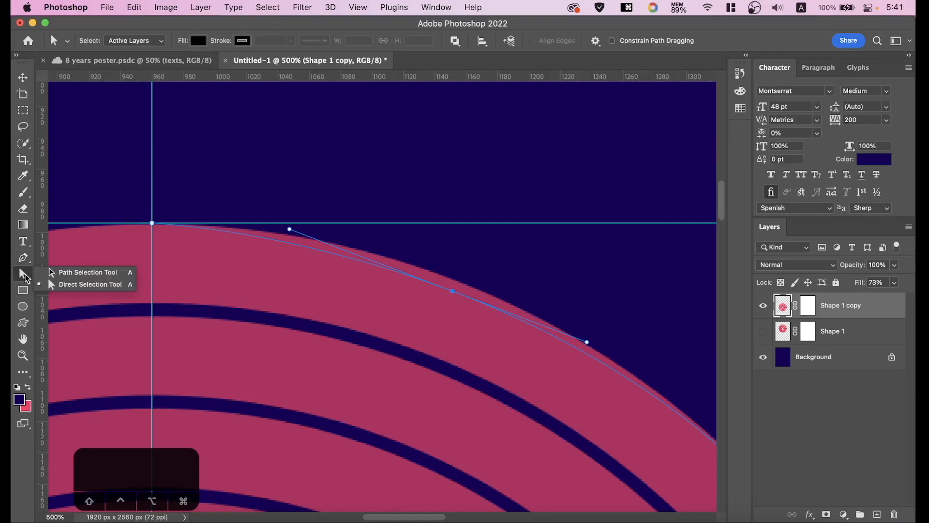
click(85, 290)
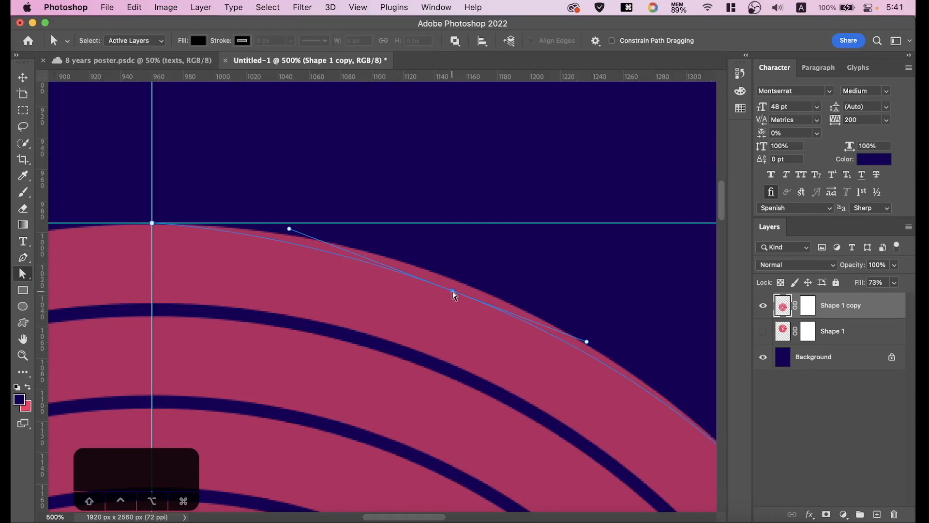
drag(454, 293, 459, 286)
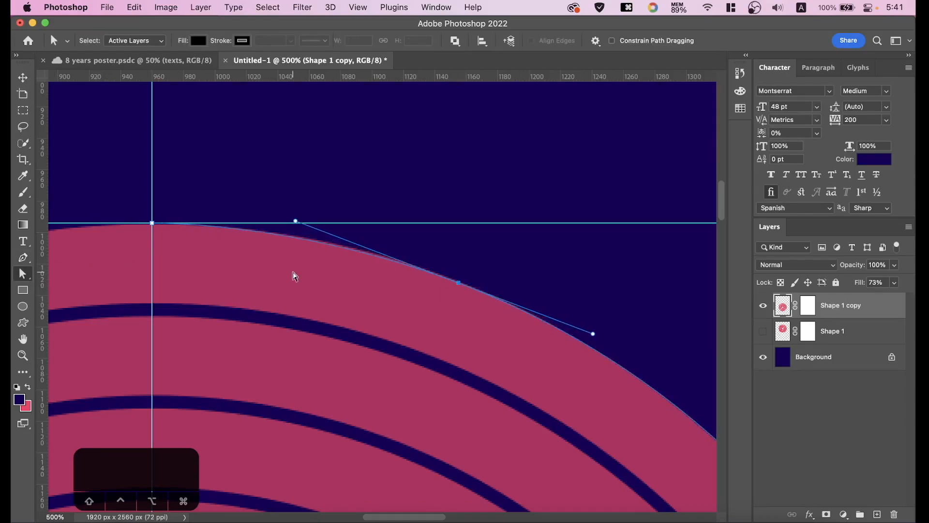
key(p)
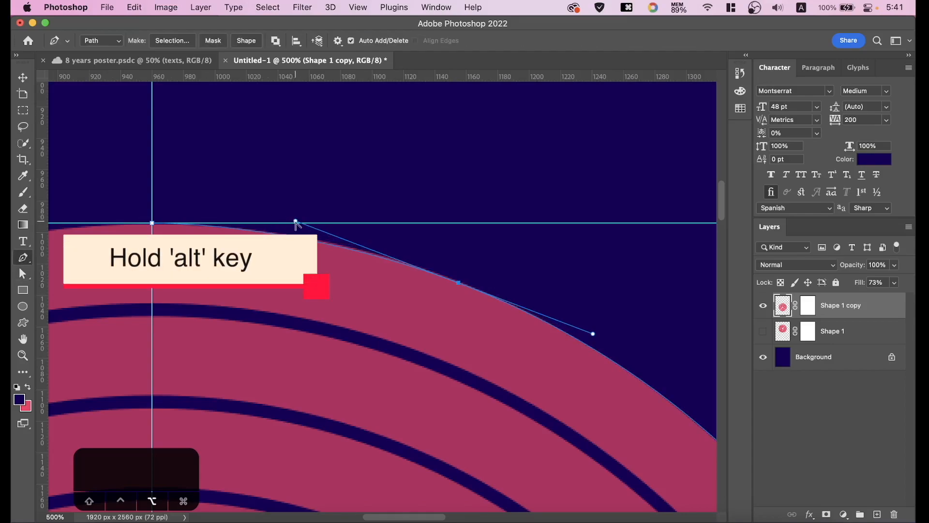
drag(296, 221, 322, 224)
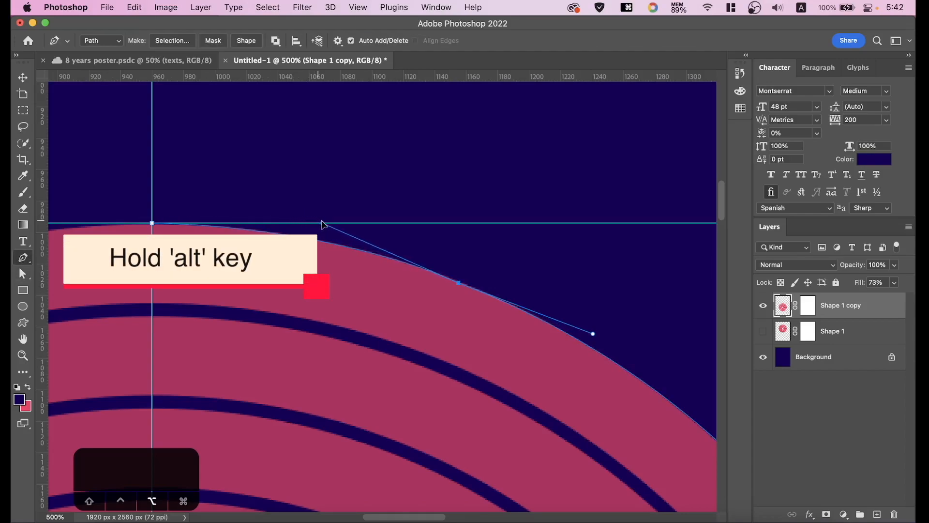
Fine-tune the middle anchor point with the Direct Selection tool so it sits precisely on the rings' outer edge.
key(space)
drag(543, 257, 431, 196)
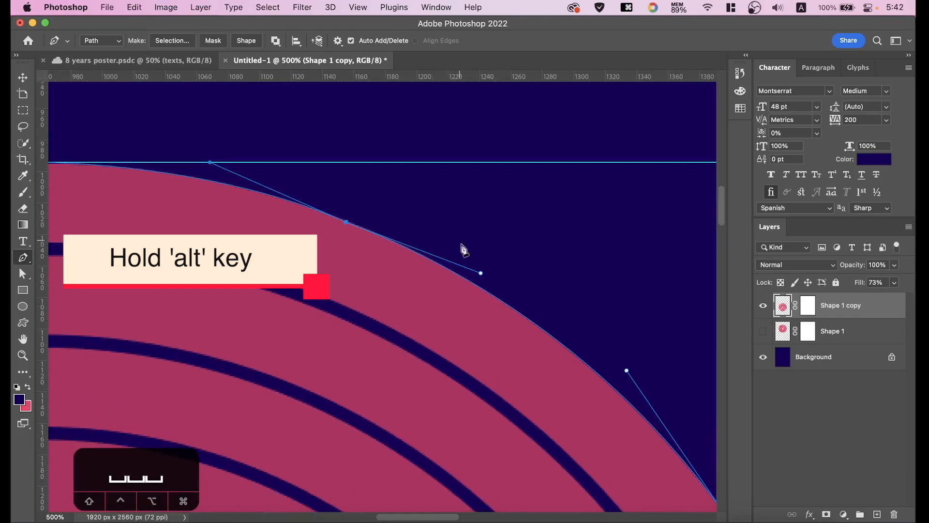
key(super+equal)
key(super+equal)
key(super+equal)
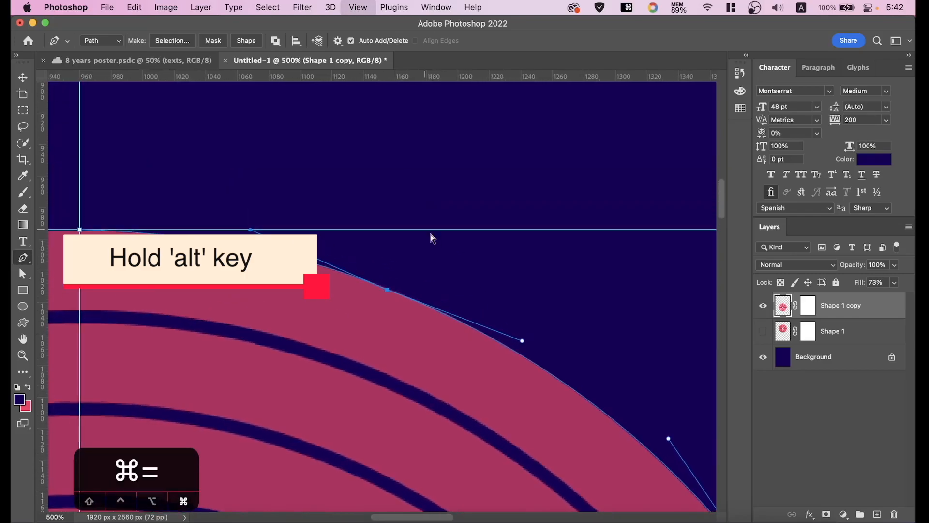
key(a)
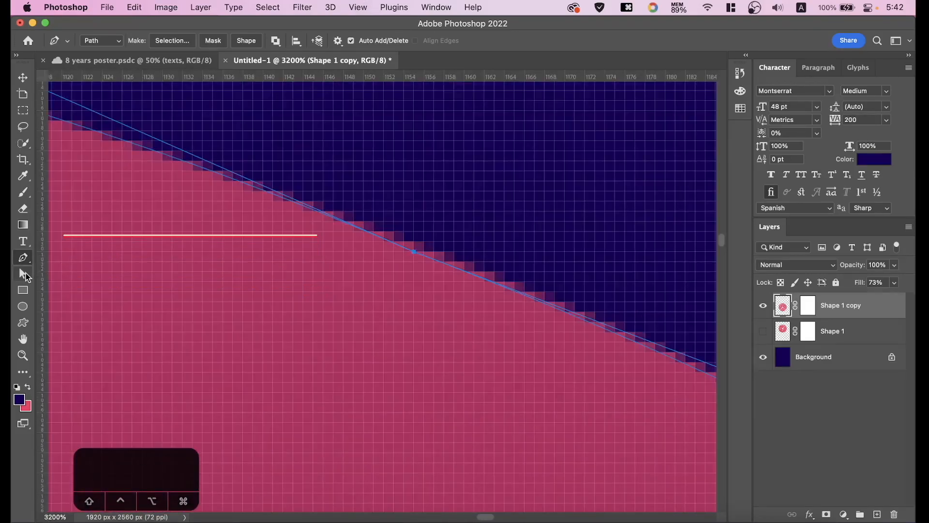
drag(418, 255, 426, 254)
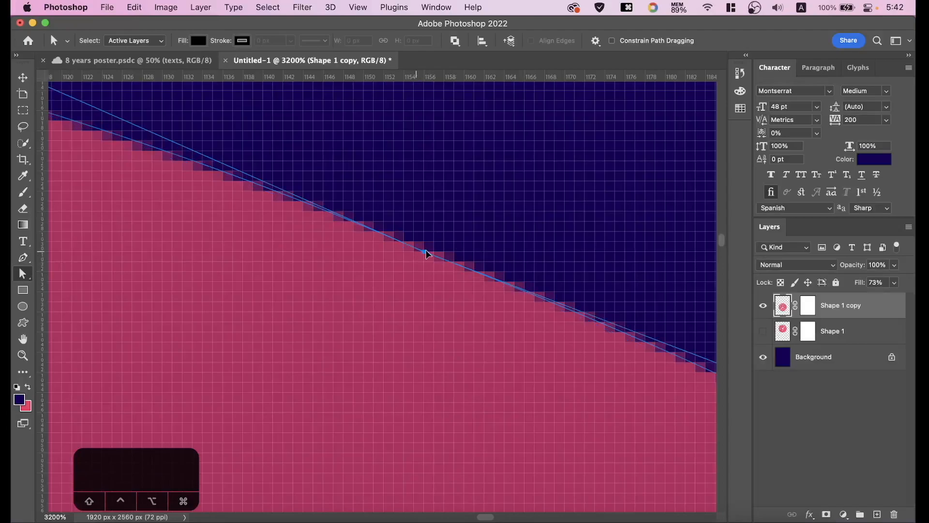
Switch back to the Pen tool and make the Shape 1 layer visible again.
key(super+minus)
key(super+minus)
key(super+minus)
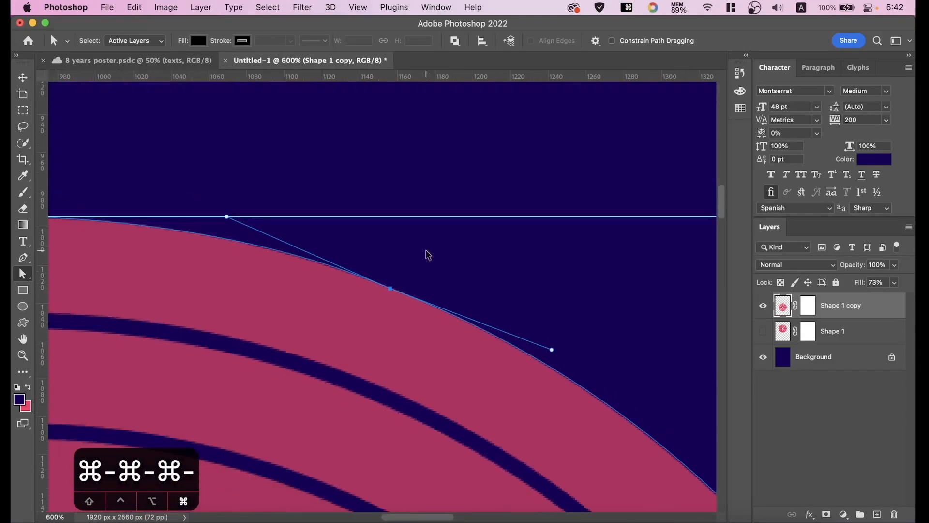
key(super+minus)
key(super+minus)
key(space)
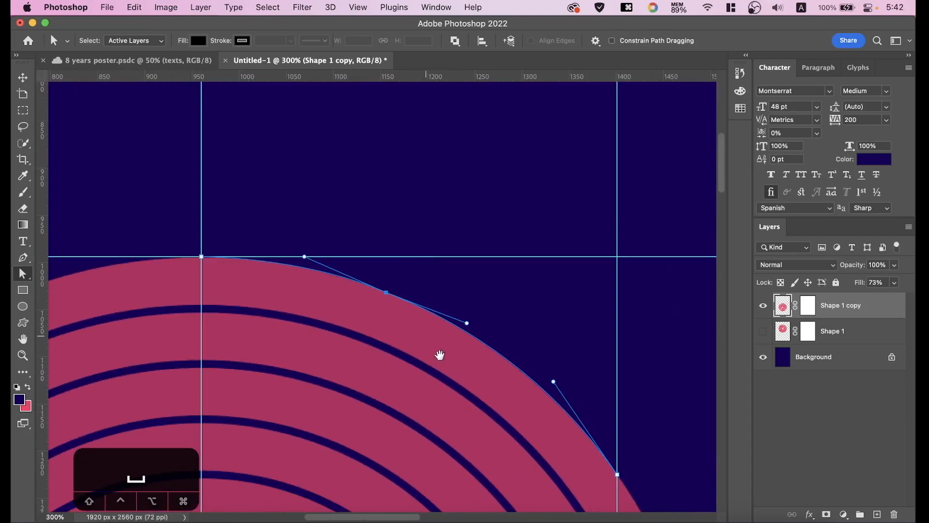
drag(439, 355, 376, 209)
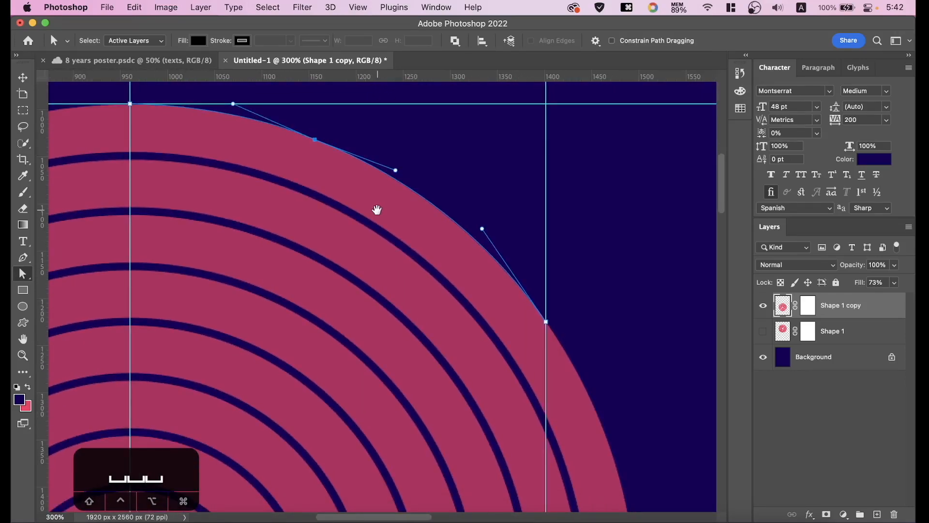
click(22, 258)
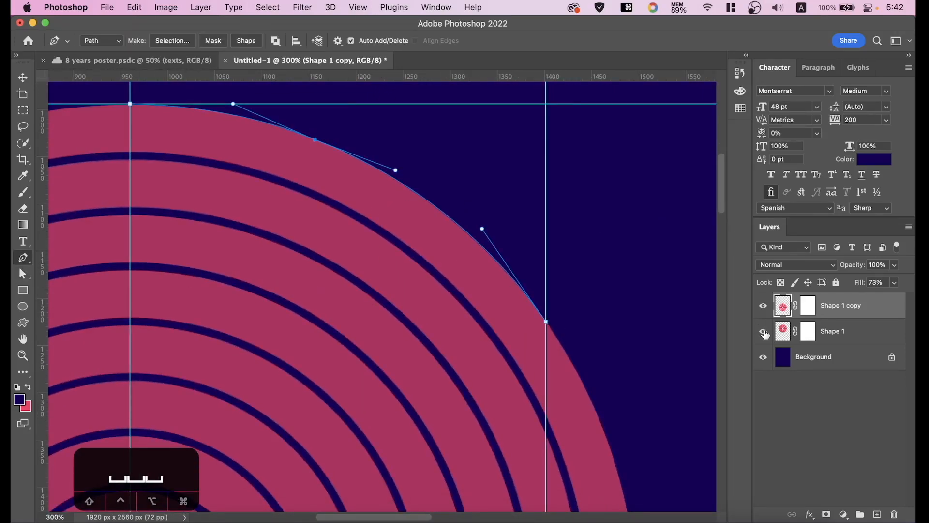
click(763, 332)
Place a smooth anchor on the upper rings' lower outer edge and pull the intersection anchor's lower handle inward to fit that edge.
scroll(620, 300, down, 5)
scroll(619, 300, left, 4)
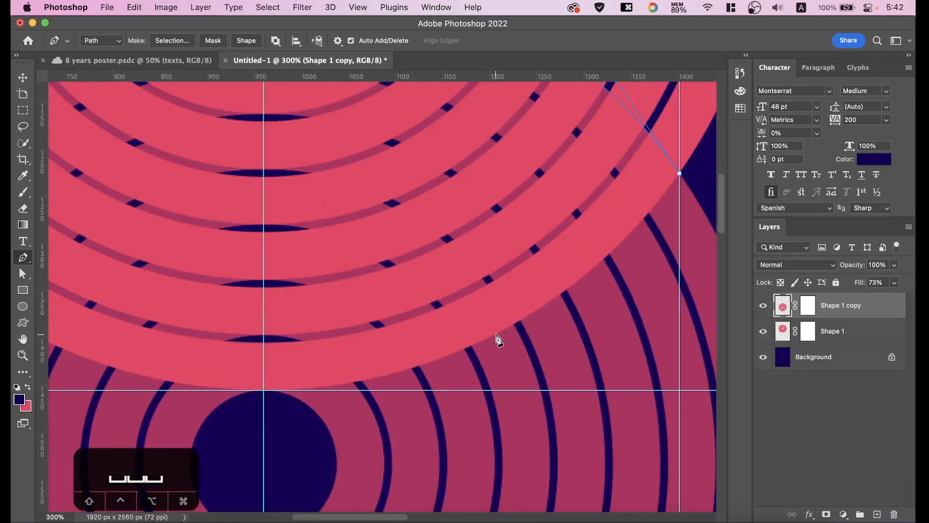
drag(496, 334, 479, 342)
drag(601, 344, 415, 388)
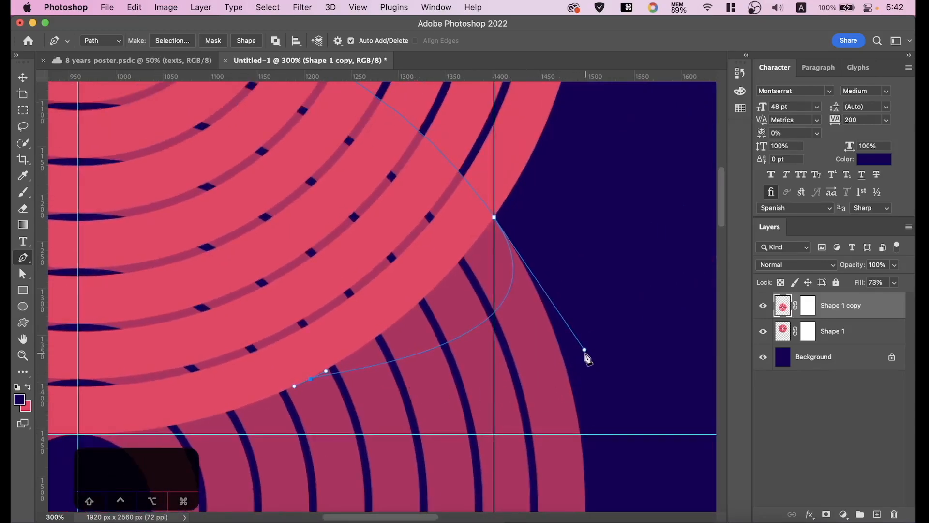
drag(584, 351, 420, 325)
Extend the edge anchor's outgoing handle and add a path anchor where the vertical guide crosses the lower horizontal guide.
drag(333, 420, 504, 367)
drag(465, 336, 442, 345)
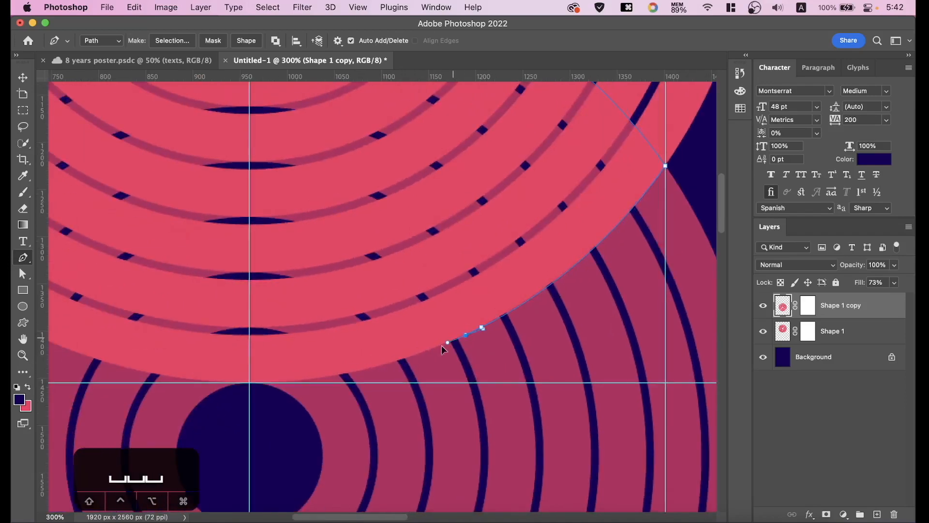
key(cmd+z)
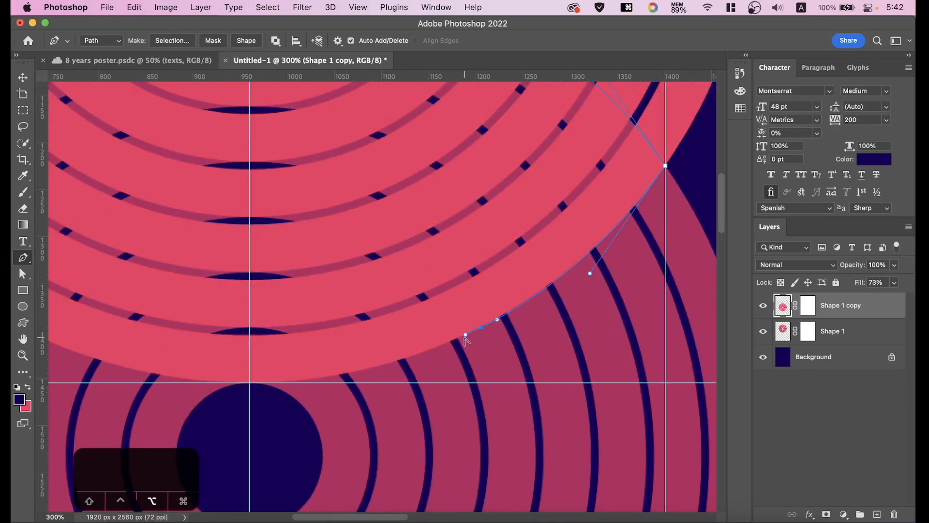
drag(456, 342, 427, 360)
click(249, 383)
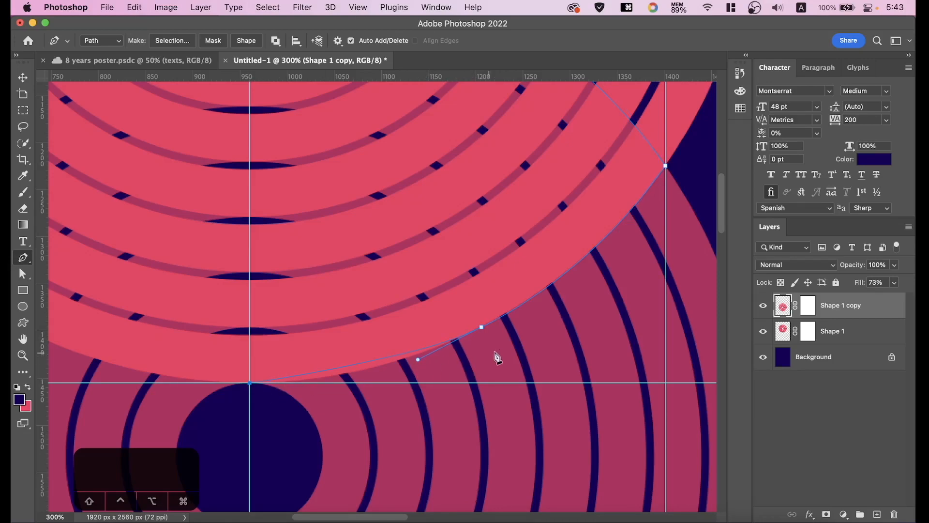
Lengthen the edge anchor's outgoing handle and shorten its opposite handle so both curves follow the upper rings' outer edge.
drag(470, 375, 576, 319)
key(super+equal)
key(super+equal)
key(super+equal)
key(super+equal)
key(super+equal)
key(super+equal)
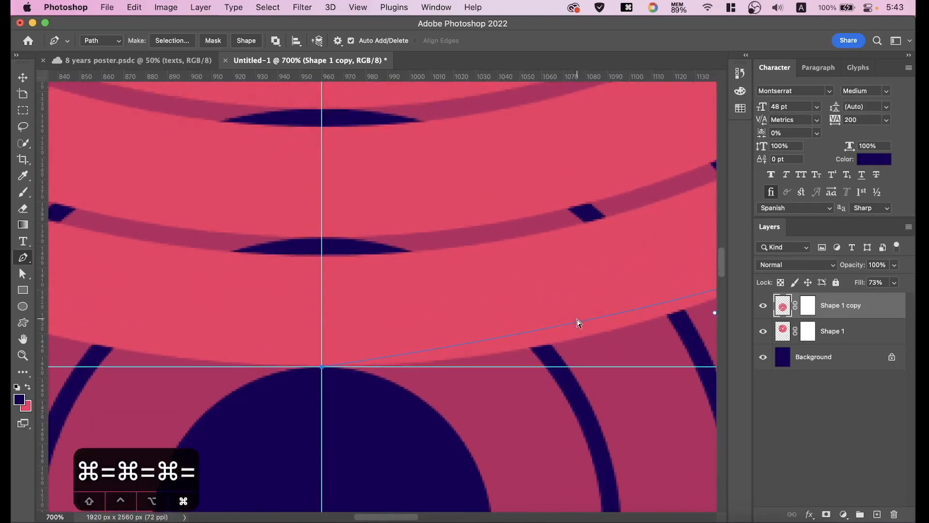
key(super+minus)
key(super+minus)
drag(576, 322, 346, 338)
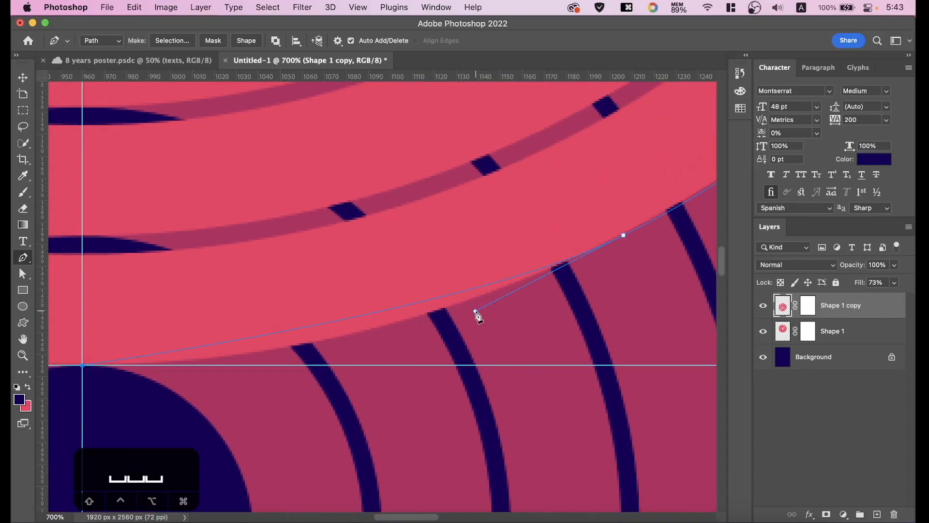
drag(475, 311, 327, 383)
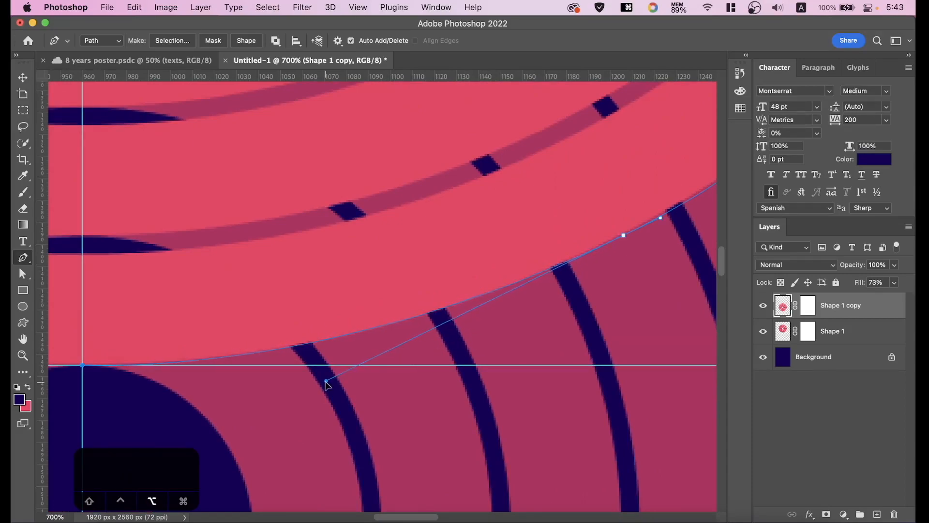
drag(554, 299, 319, 425)
drag(439, 371, 323, 394)
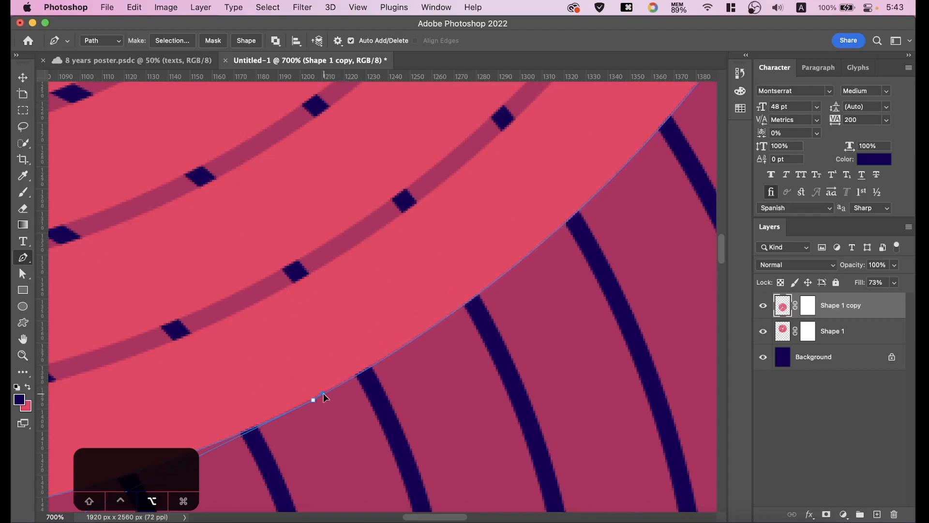
Close the path at its starting anchor, where the vertical guide meets the upper horizontal guide.
key(space)
drag(647, 213, 419, 422)
drag(553, 210, 589, 277)
drag(336, 277, 646, 252)
key(super+minus)
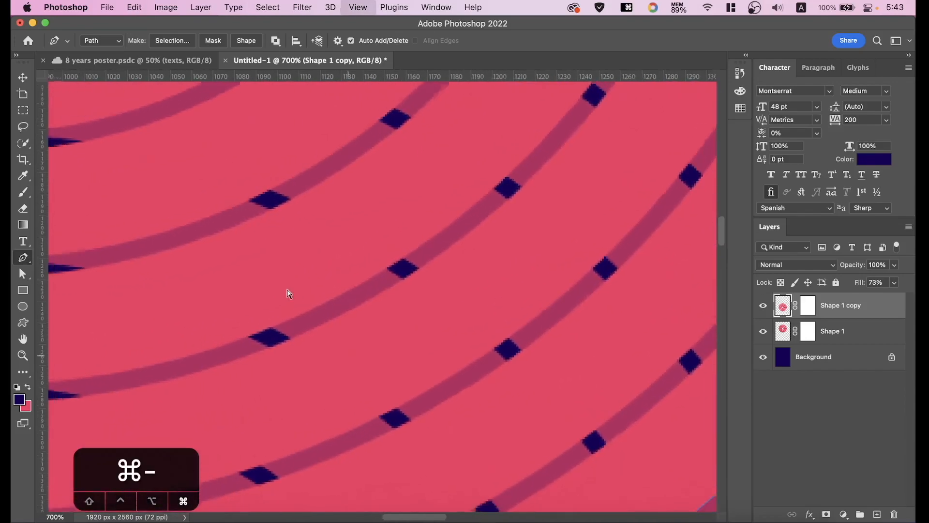
key(super+minus)
key(super+minus)
key(super+minus)
key(super+minus)
drag(289, 295, 402, 323)
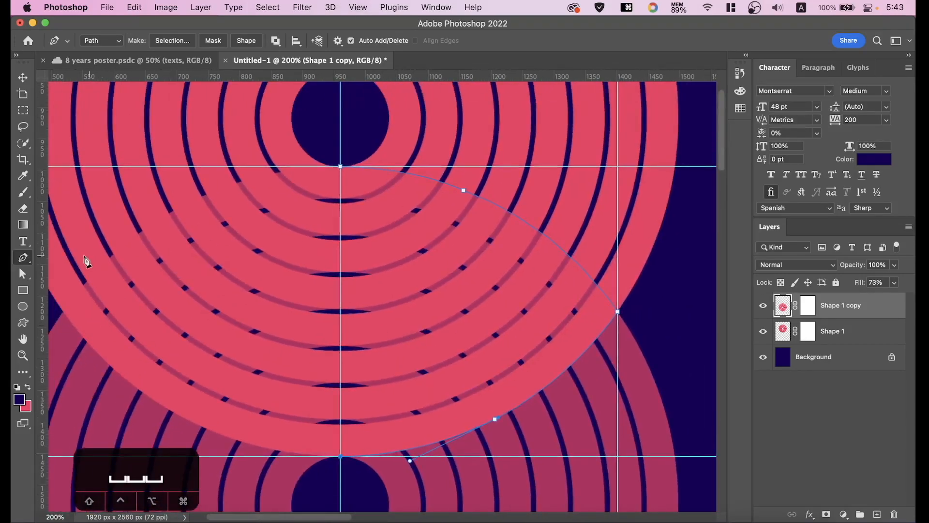
click(341, 167)
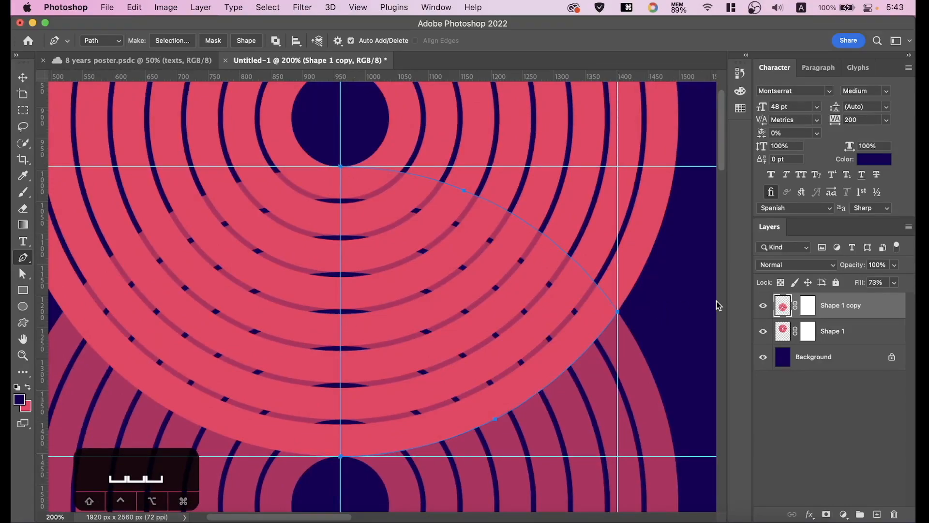
Convert the closed path into a new anti-aliased selection with a 0-pixel feather radius.
key(super+minus)
key(super+minus)
key(super+equal)
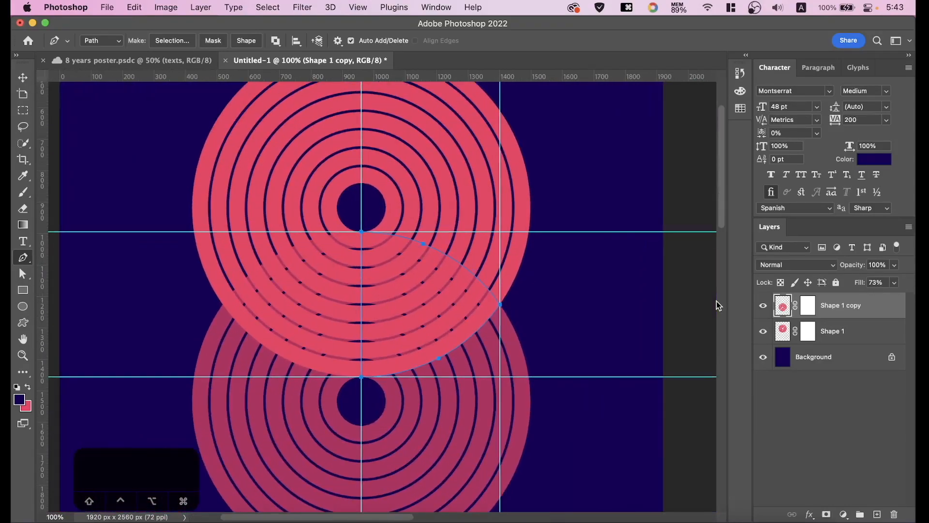
click(170, 40)
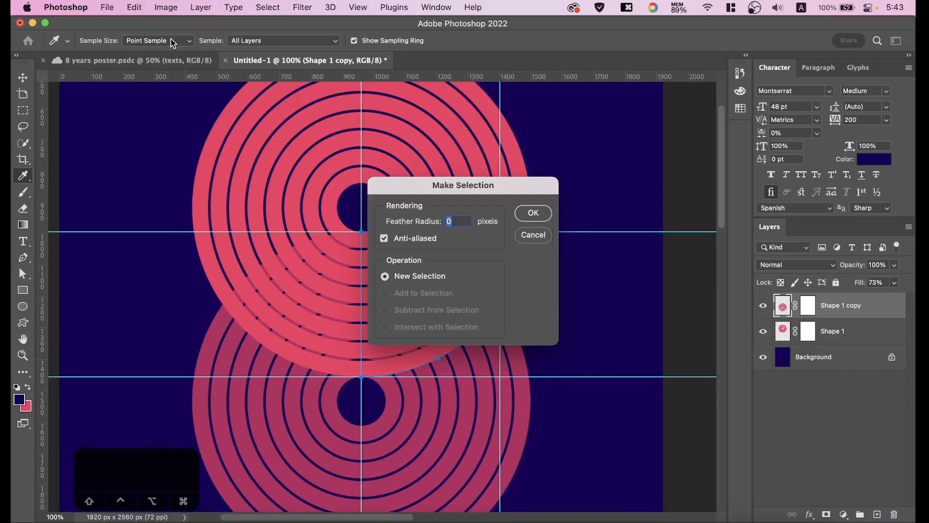
click(533, 213)
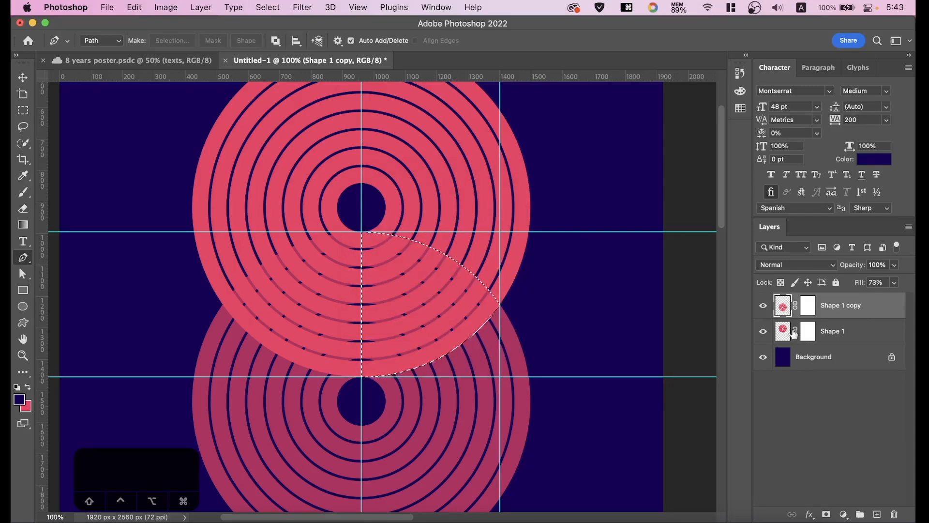
Fill the selected area of the Shape 1 copy layer mask with black (#000000).
click(764, 307)
click(764, 307)
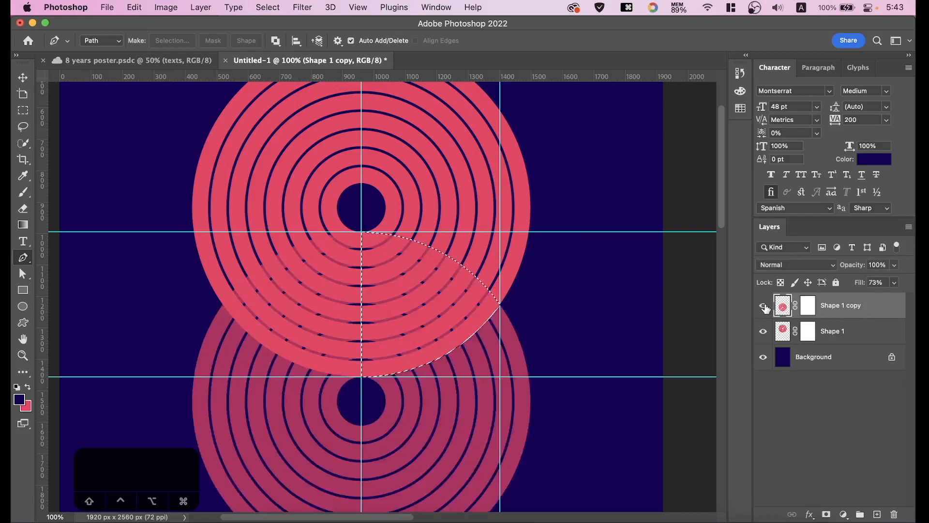
click(812, 313)
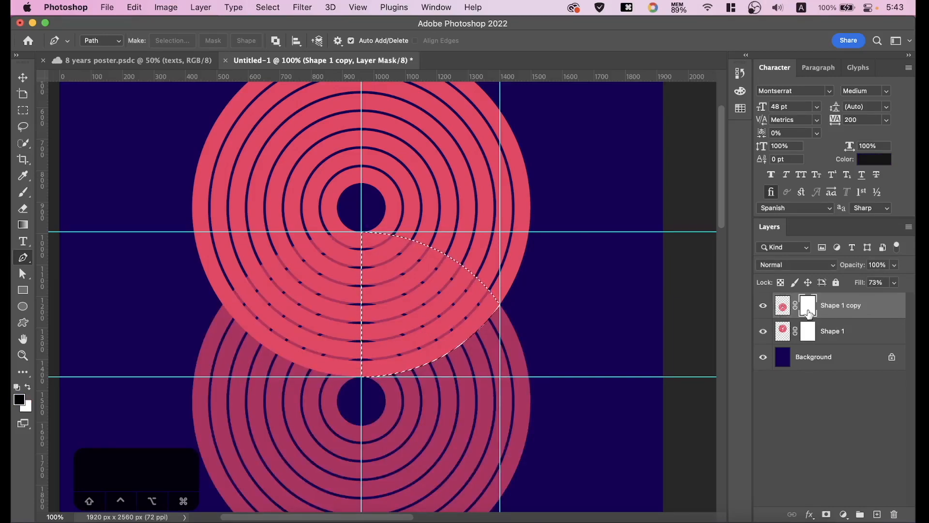
click(19, 398)
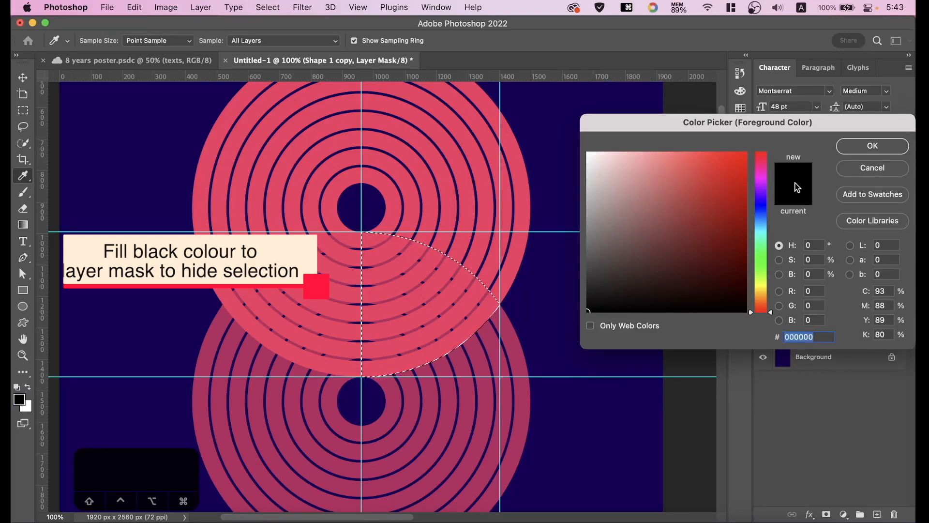
click(871, 146)
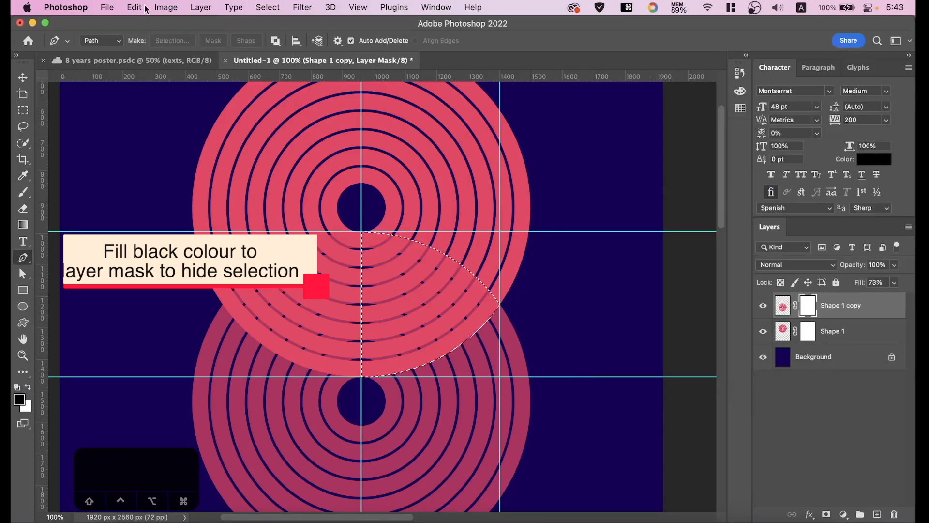
click(125, 8)
click(234, 200)
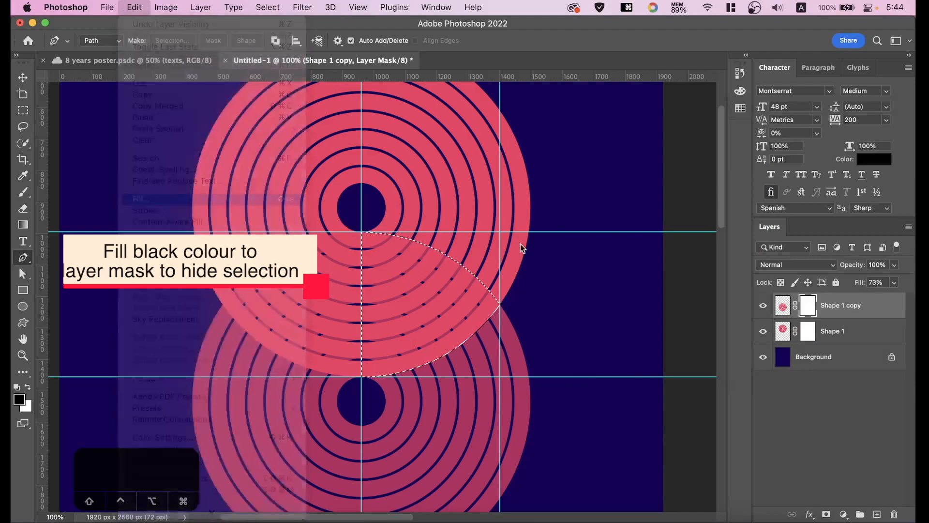
click(546, 201)
key(p)
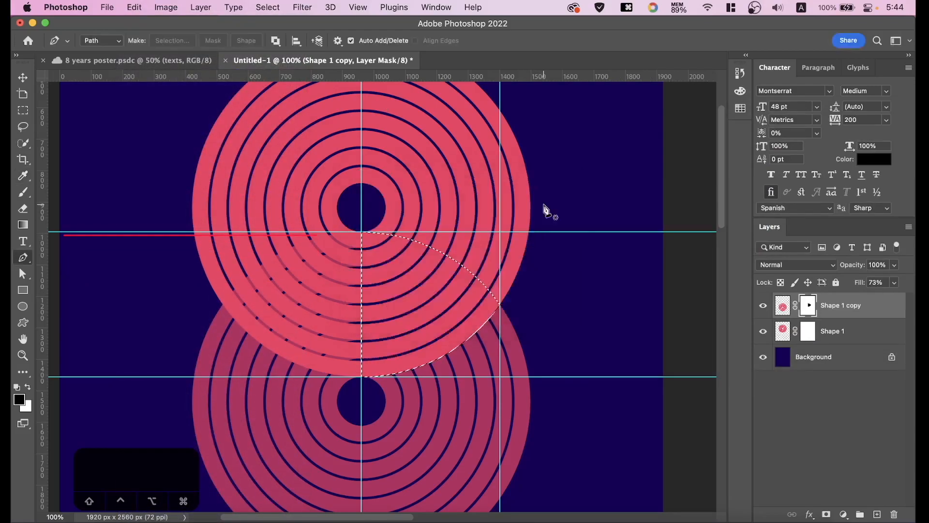
Toggle the Shape 1 layer's visibility to check the masked area, leave it shown, and clear the selection.
click(764, 333)
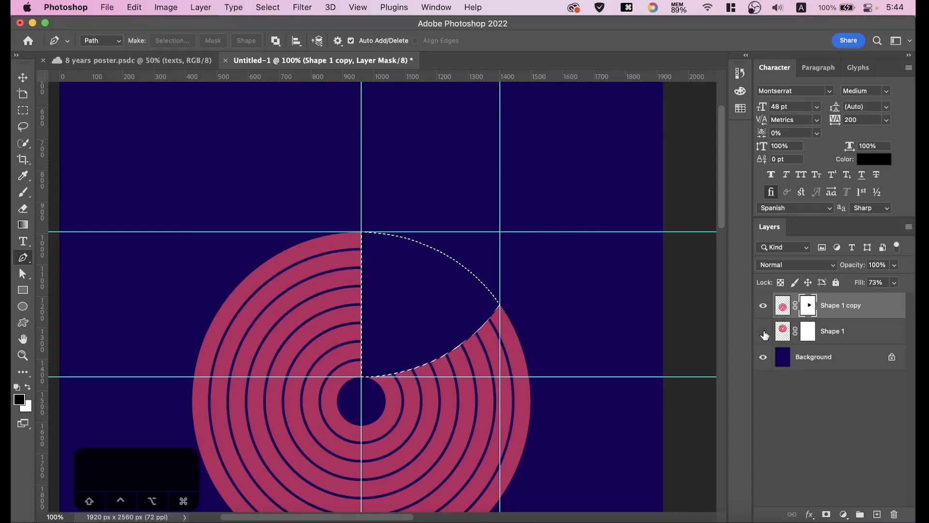
click(764, 333)
click(764, 333)
click(764, 333)
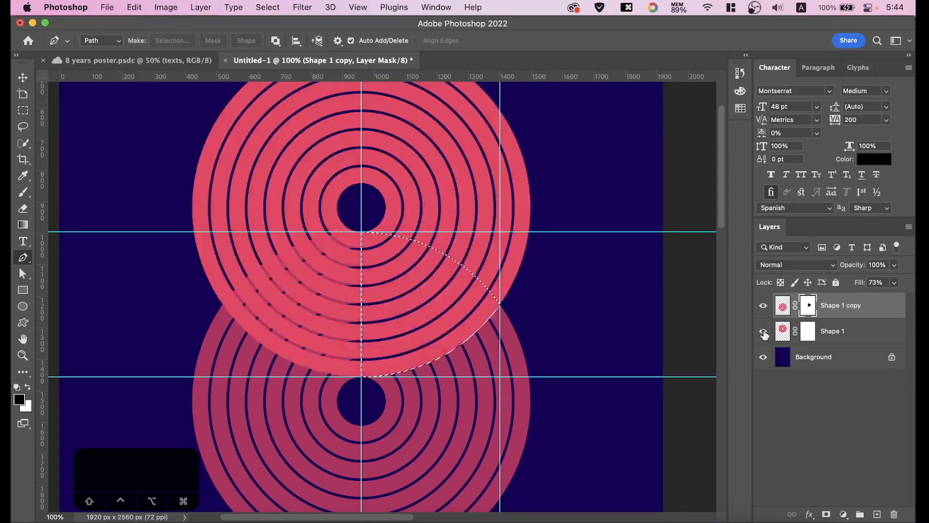
click(764, 333)
click(764, 334)
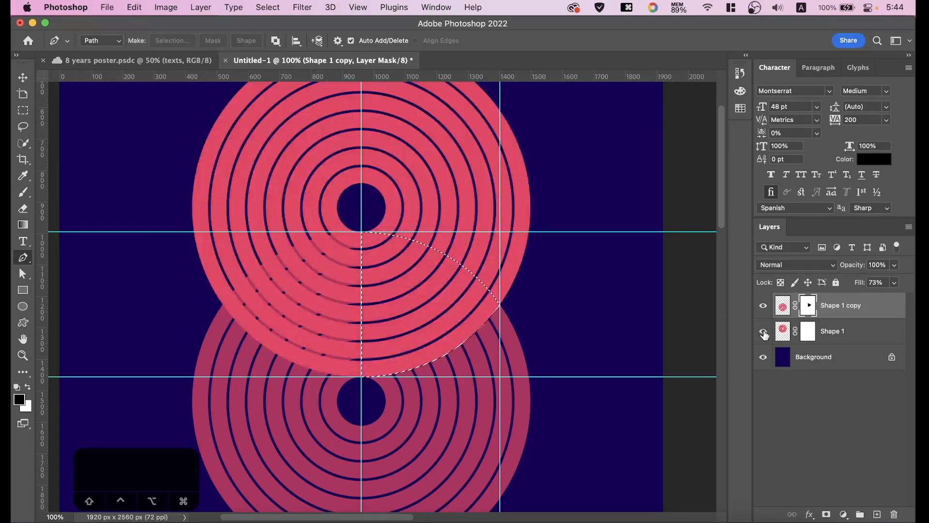
key(super+d)
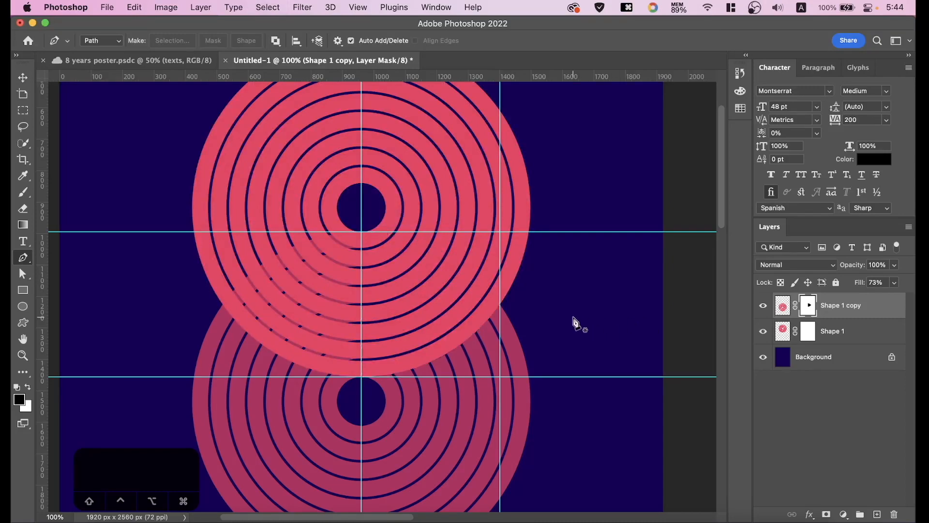
Duplicate the masked Shape 1 copy layer and move the duplicate straight up onto the upper ring set.
key(v)
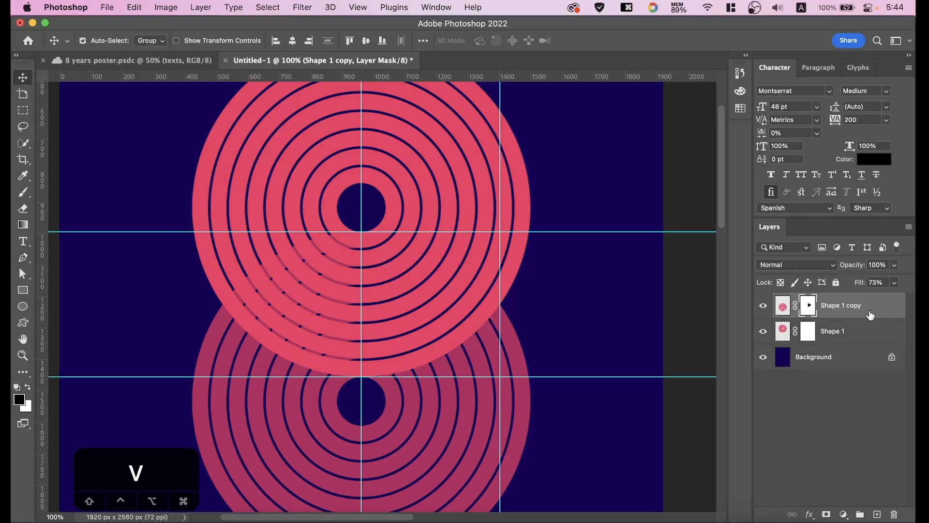
click(784, 307)
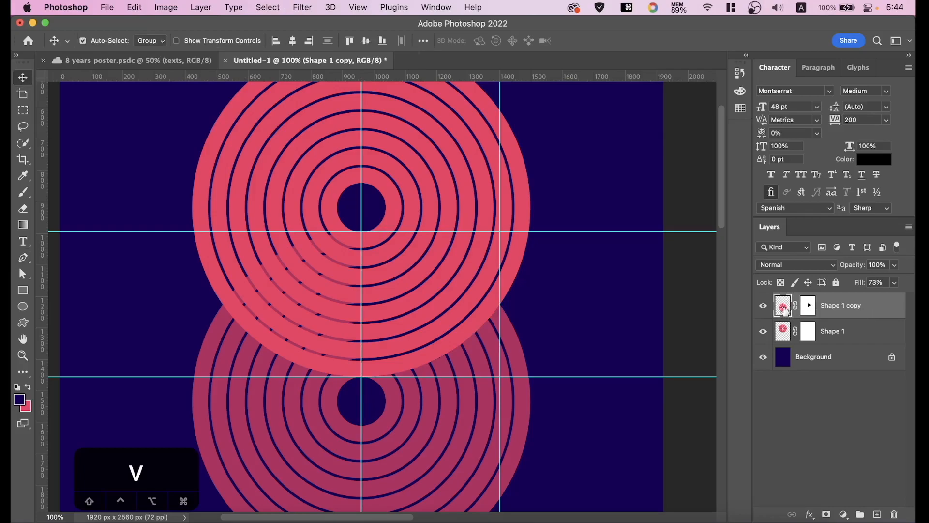
key(super+minus)
key(super+minus)
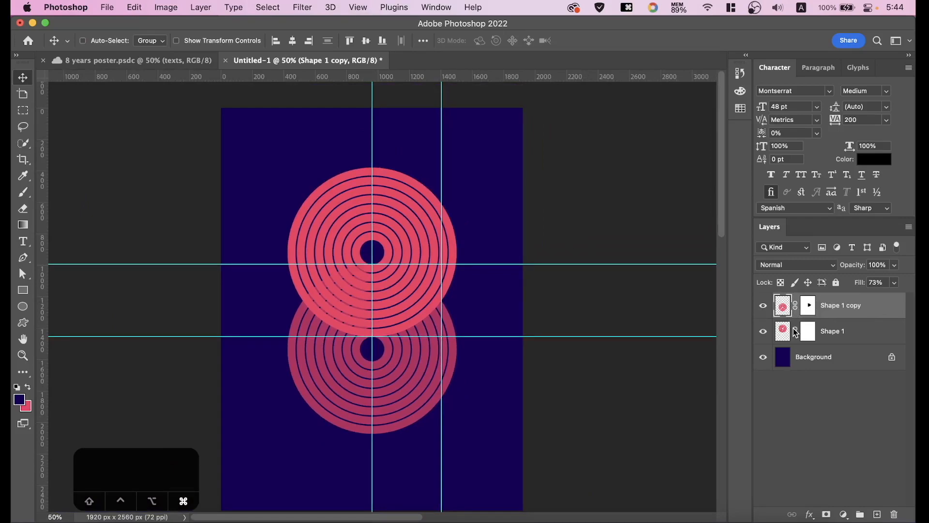
key(super+j)
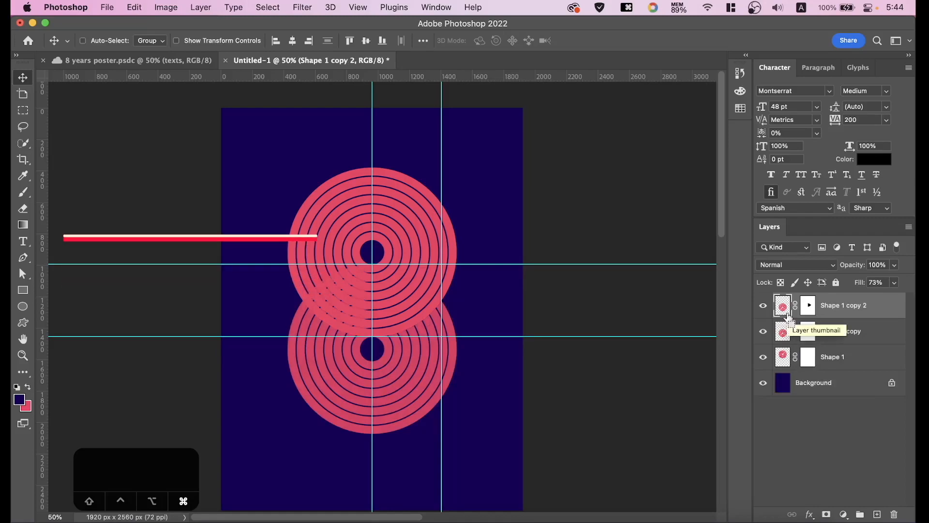
key(super+t)
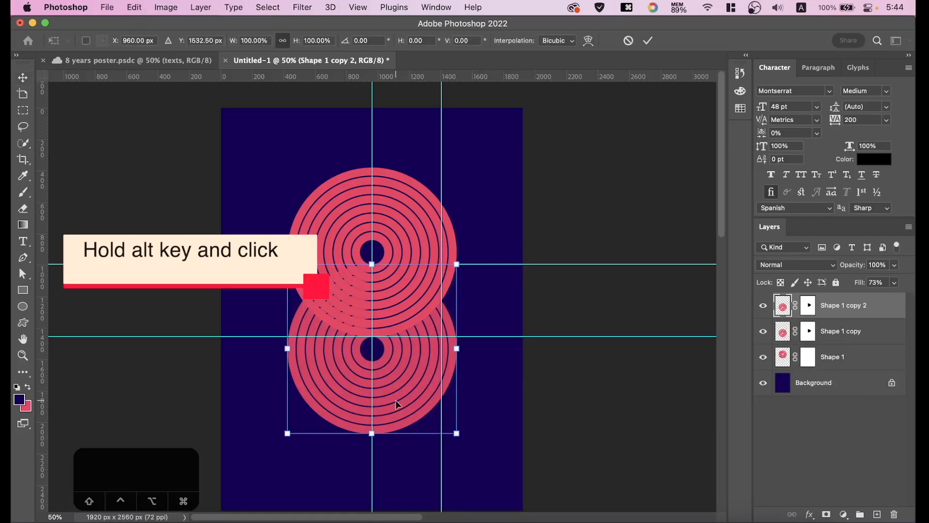
drag(394, 408, 393, 312)
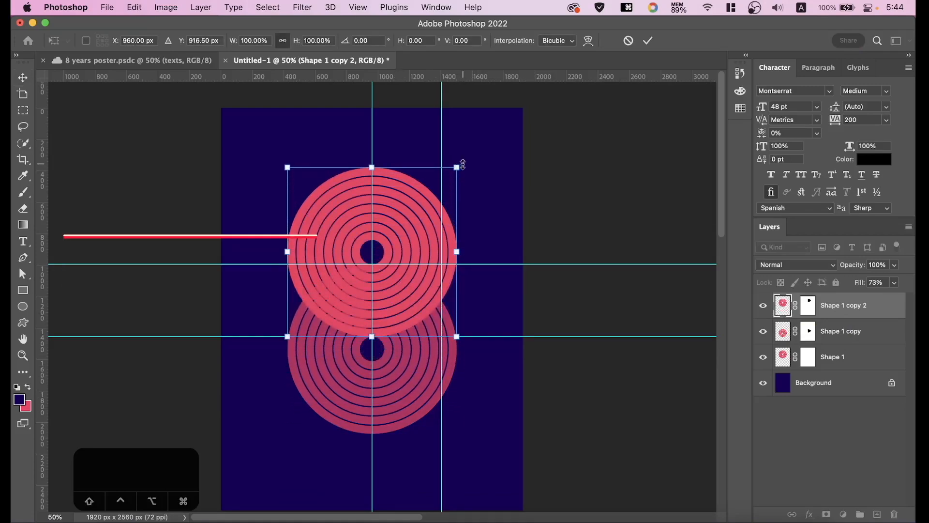
Rotate the duplicated ring layer 180 degrees in two 90-degree turns, hiding the Shape 1 layer in between.
drag(466, 160, 456, 336)
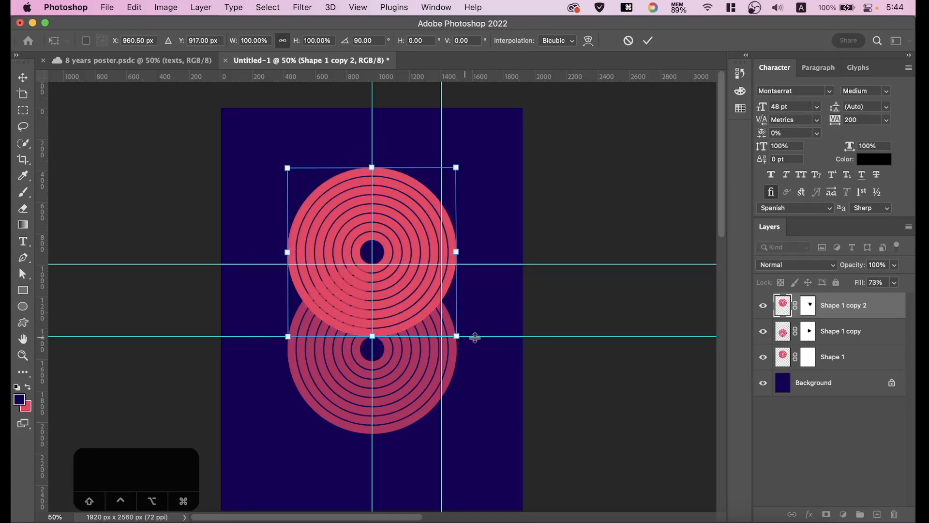
click(760, 358)
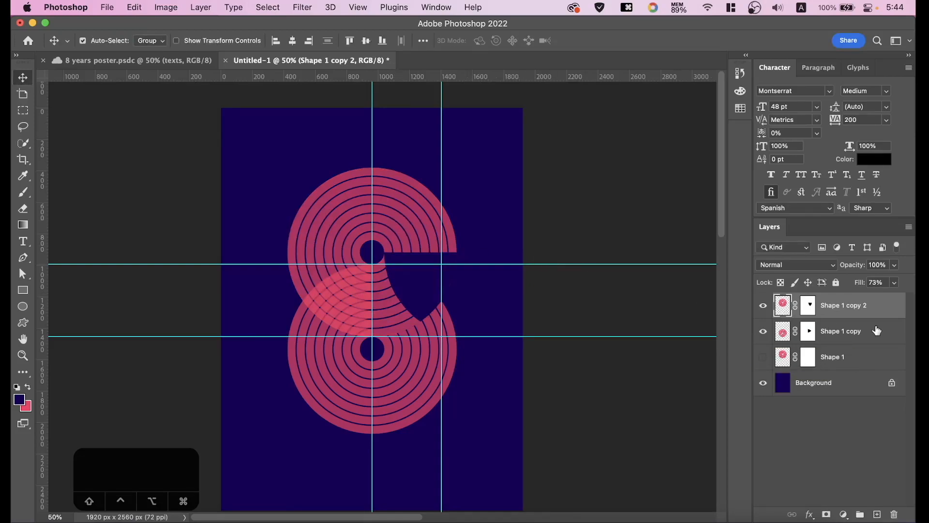
key(super+t)
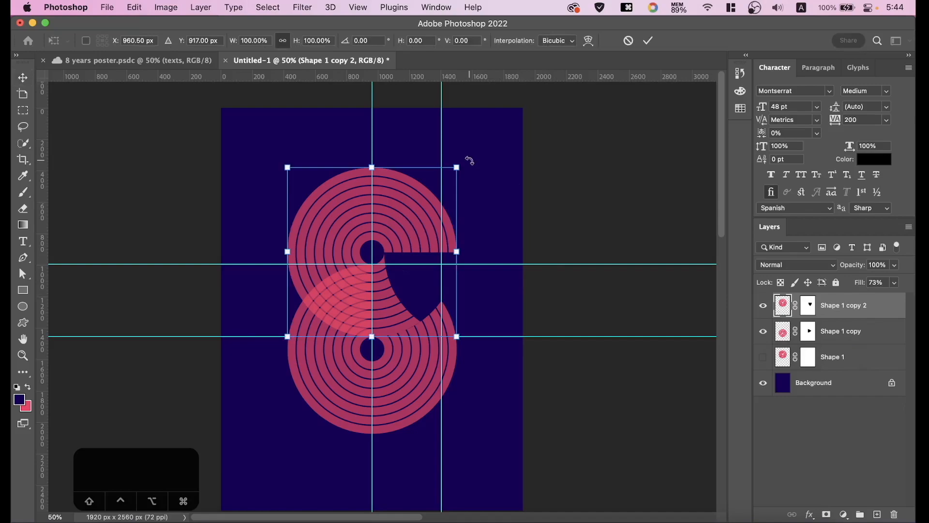
drag(469, 160, 461, 334)
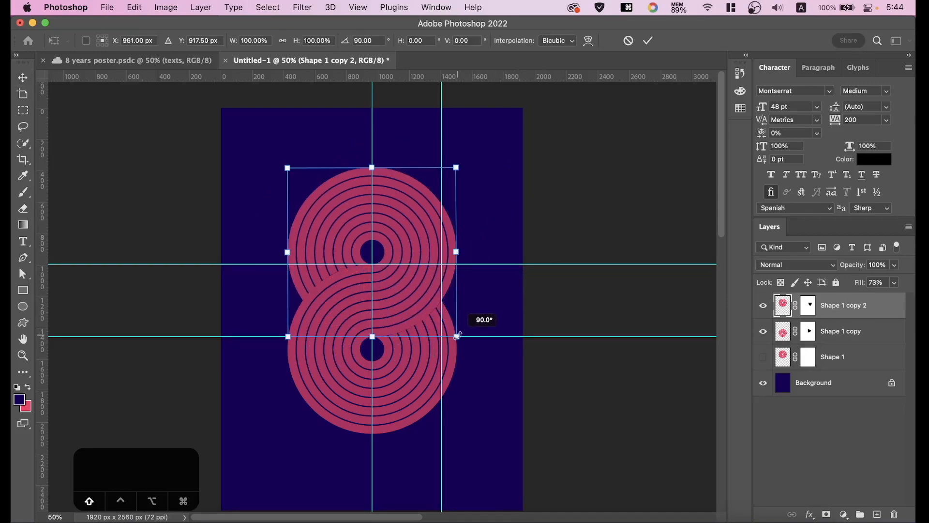
click(649, 41)
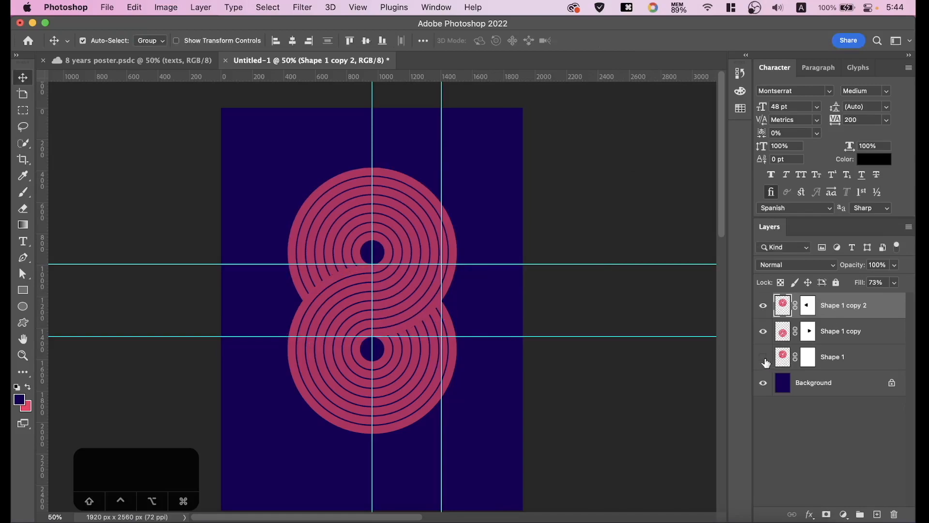
Delete the original Shape 1 layer and raise the Fill of both remaining ring layers to 100%.
click(830, 359)
key(BackSpace)
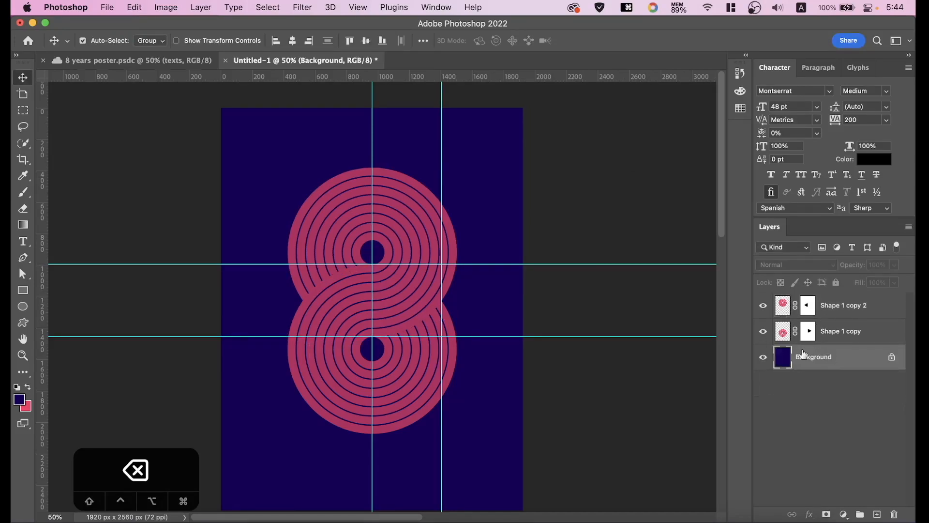
click(784, 305)
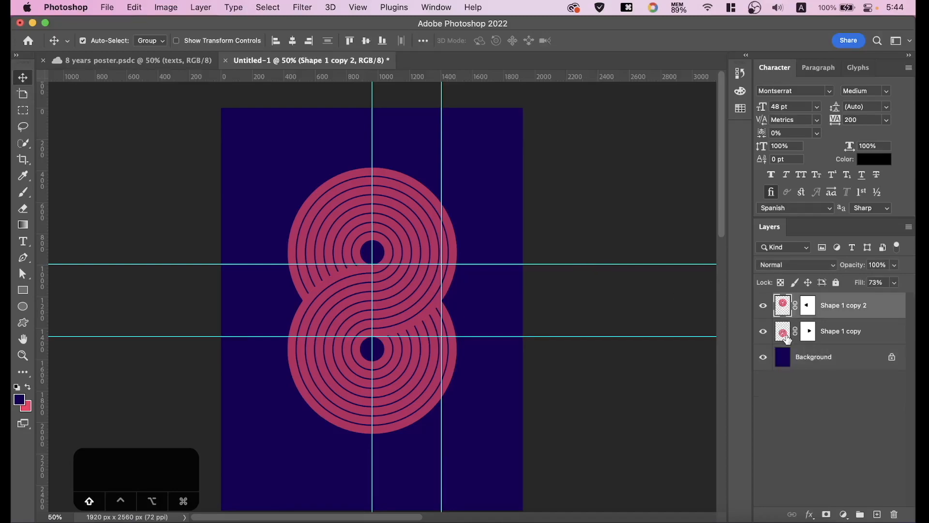
shift+click(786, 337)
click(895, 283)
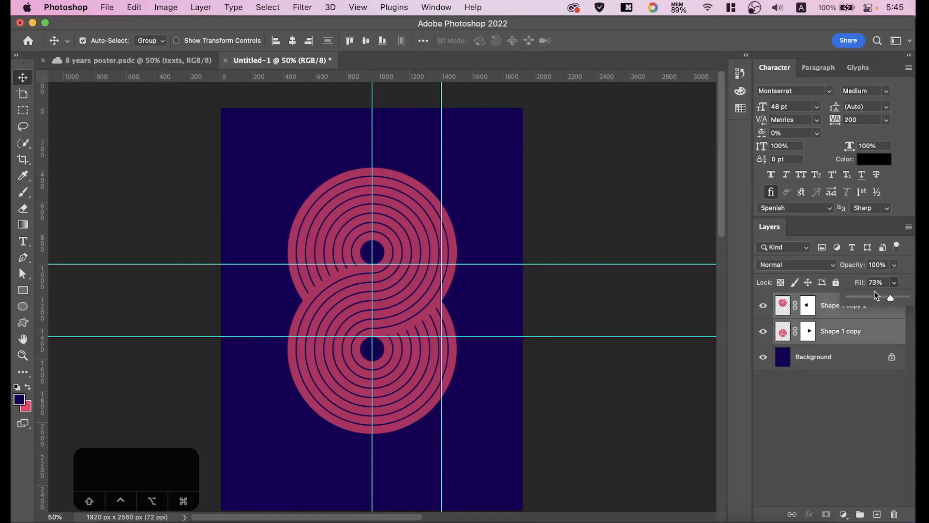
drag(890, 297, 910, 297)
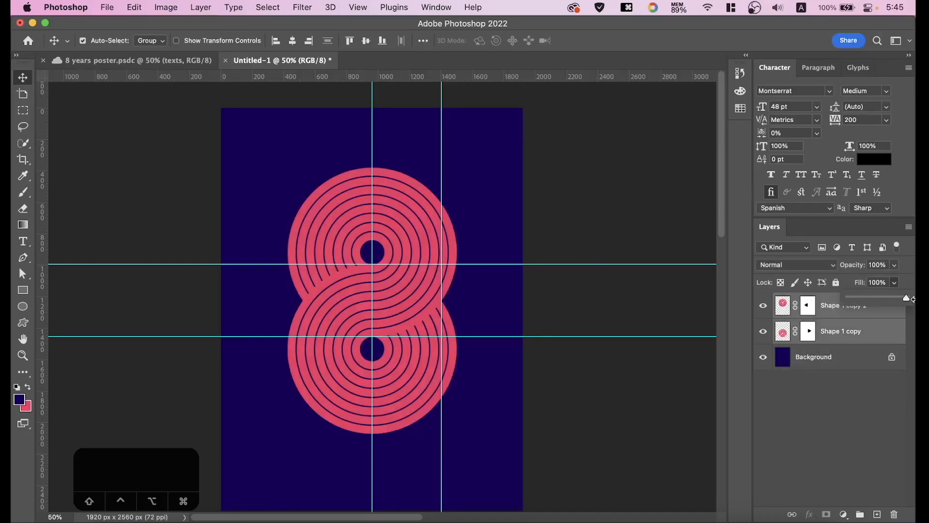
click(598, 202)
Hide the guides across the figure 8.
key(super+equal)
key(super+equal)
key(super+equal)
key(super+minus)
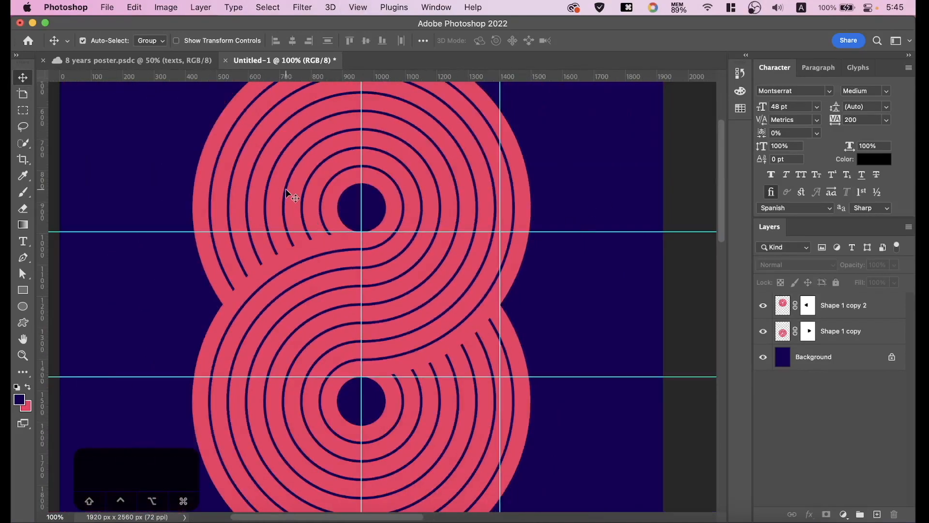
key(super+semicolon)
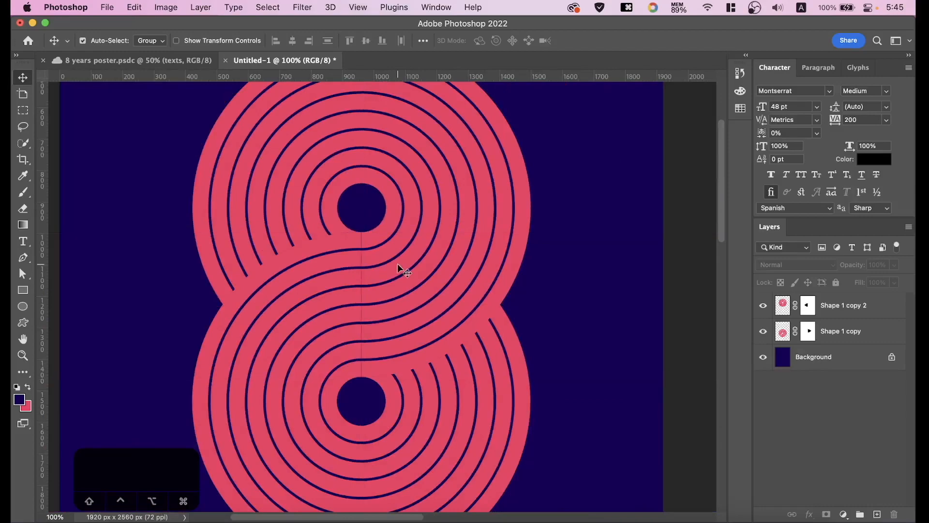
Nudge the Shape 1 copy 2 layer left to close the thin vertical seam where the two ring sets meet.
super+click(453, 210)
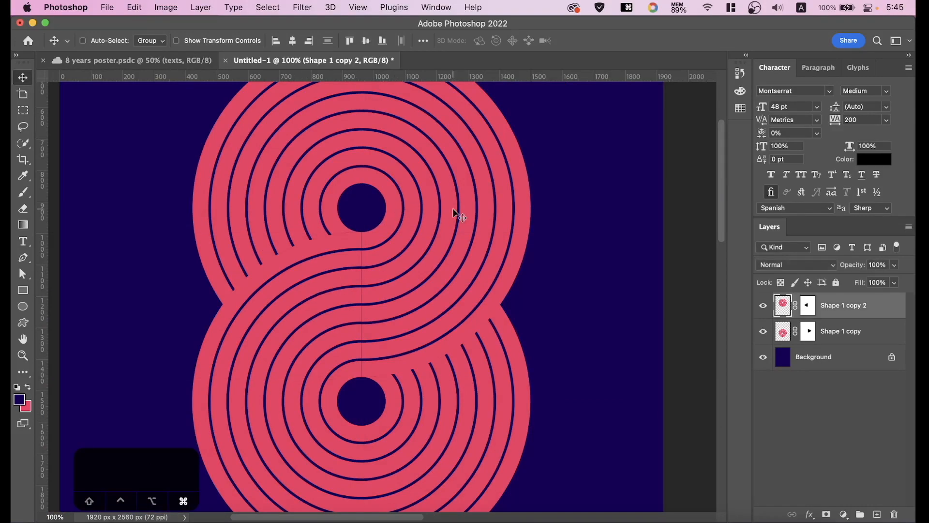
key(super+equal)
key(super+equal)
key(super+minus)
key(super+minus)
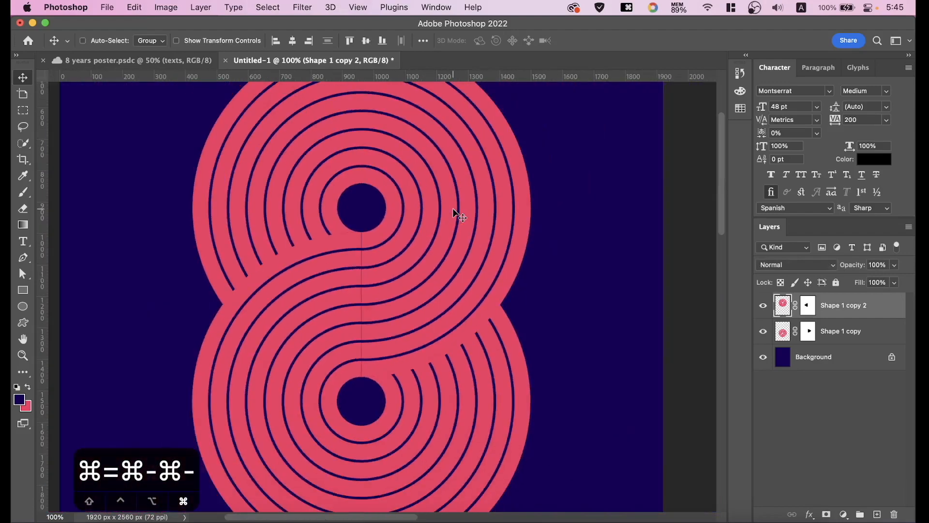
click(454, 273)
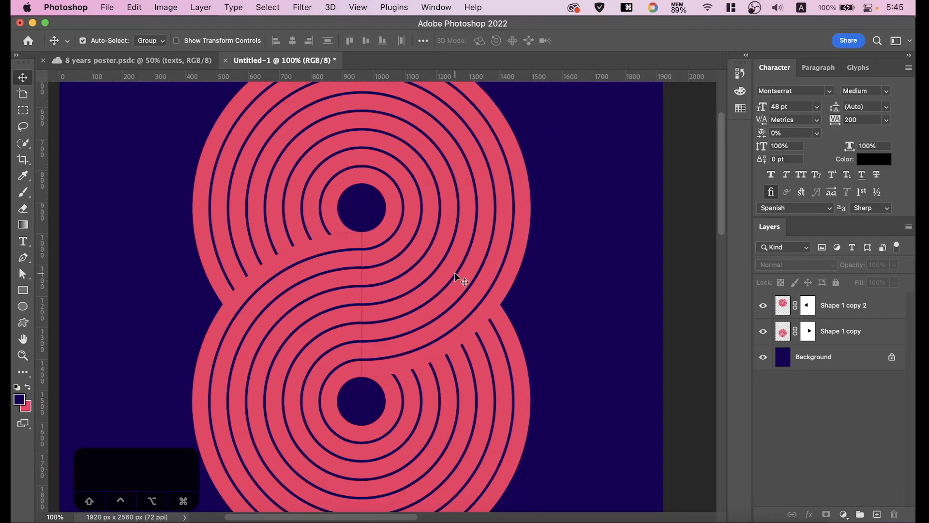
click(782, 306)
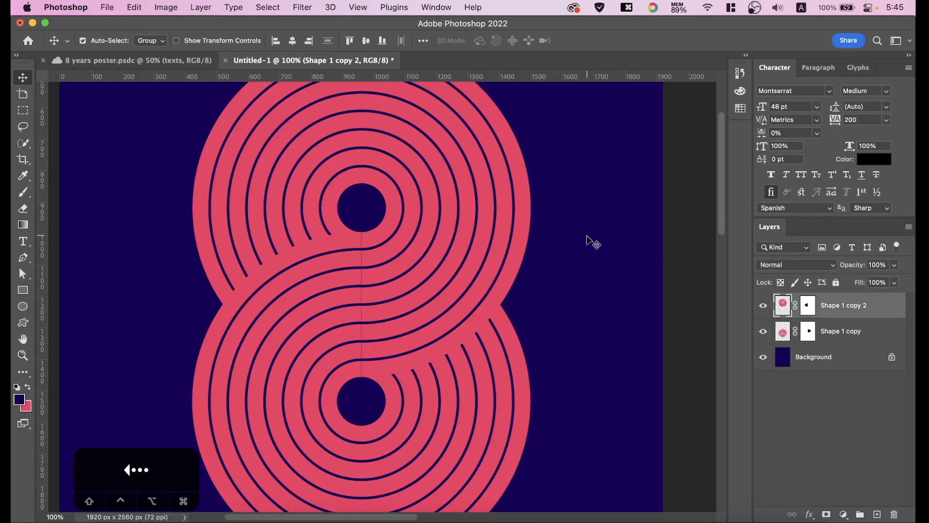
key(Left)
key(Left)
key(Left)
key(Right)
key(Left)
key(Left)
key(Left)
key(Left)
key(Left)
key(Left)
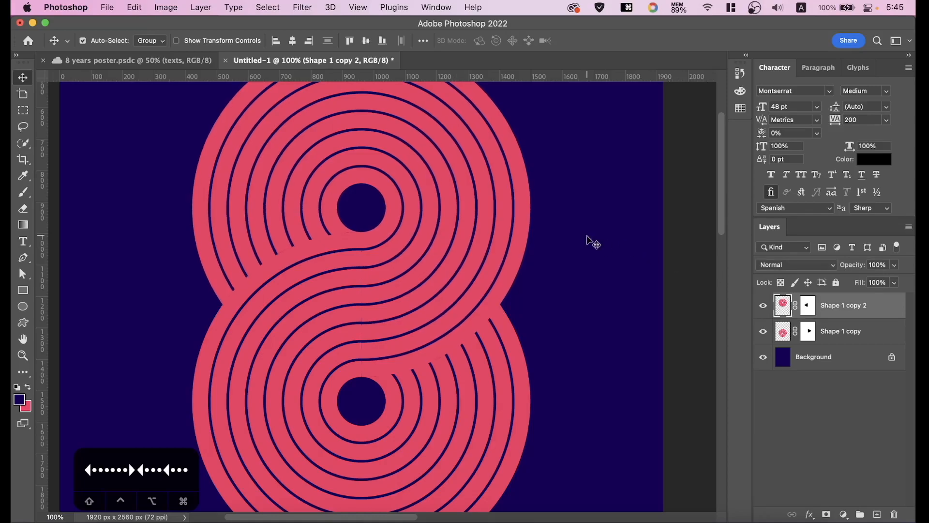
Examine the joins between the two ring sets up close around the crossover.
key(super+equal)
key(super+equal)
key(super+minus)
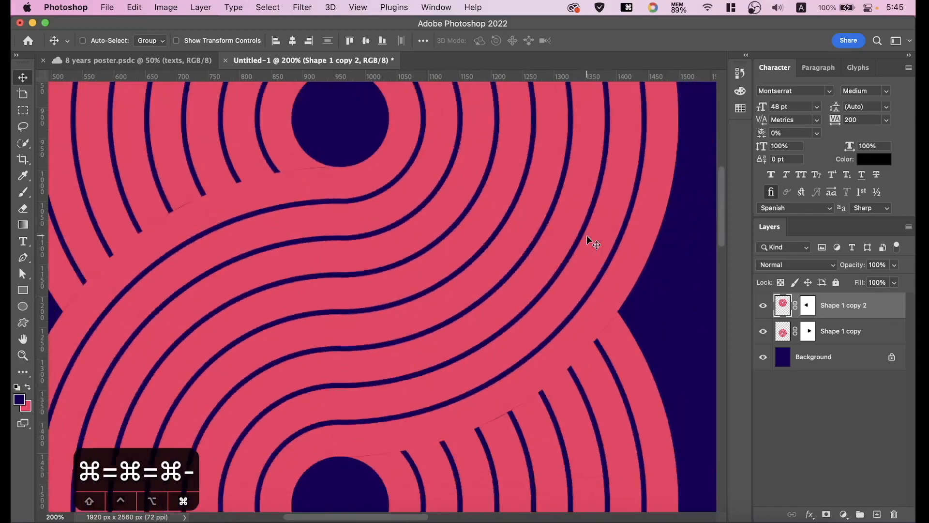
key(space)
drag(201, 202, 249, 291)
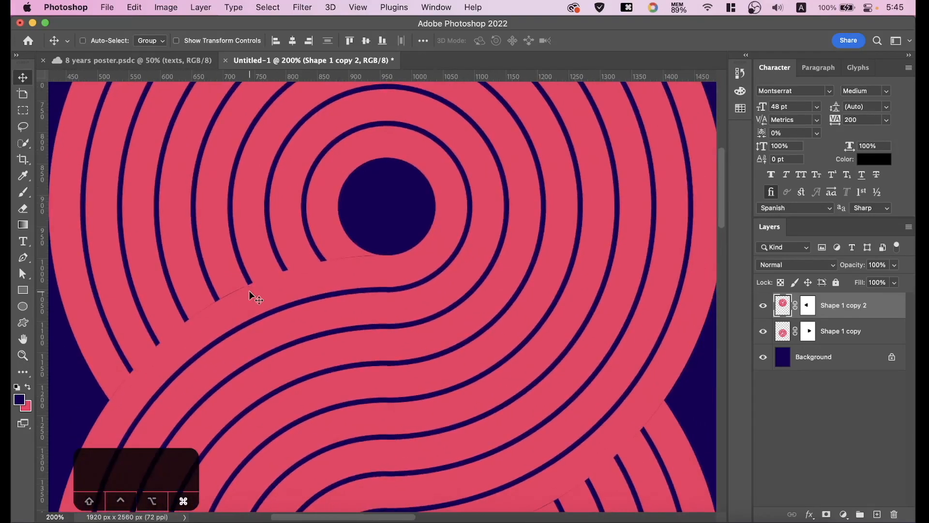
key(super+minus)
key(super+minus)
key(super+minus)
key(super+equal)
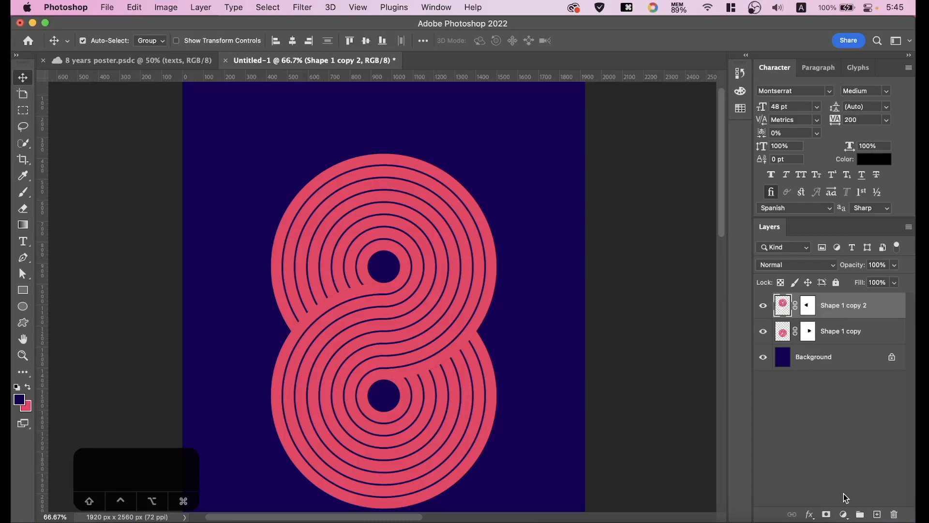
Create a new layer clipped to Shape 1 copy 2, and toggle both ring layers' visibility to check which half each forms.
click(877, 514)
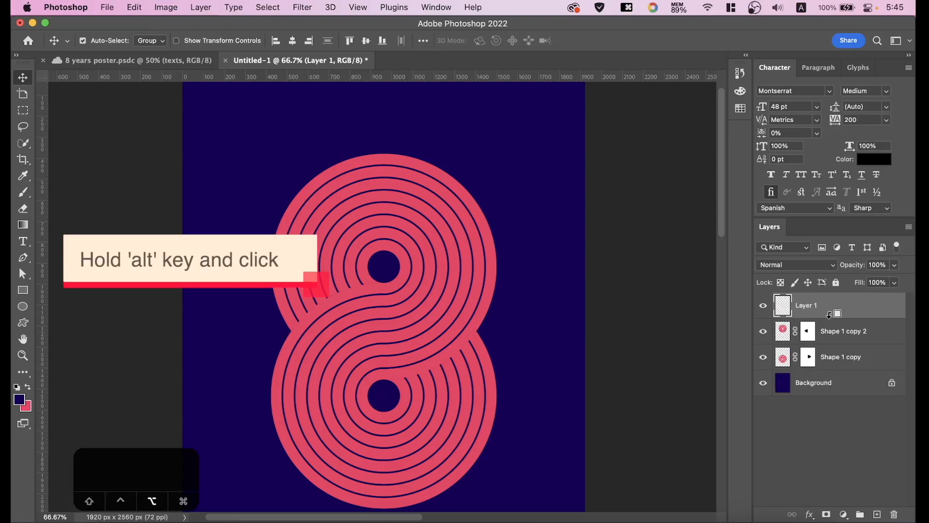
alt+click(829, 317)
click(765, 358)
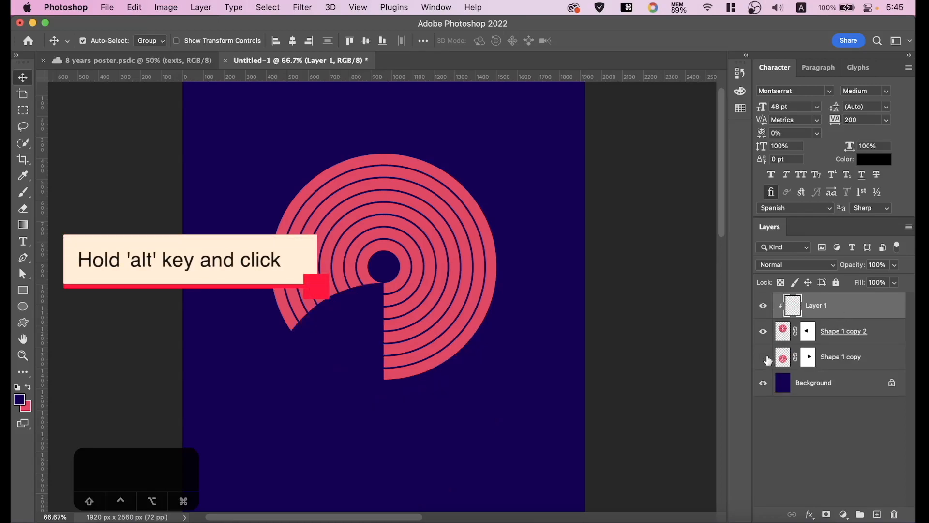
click(765, 358)
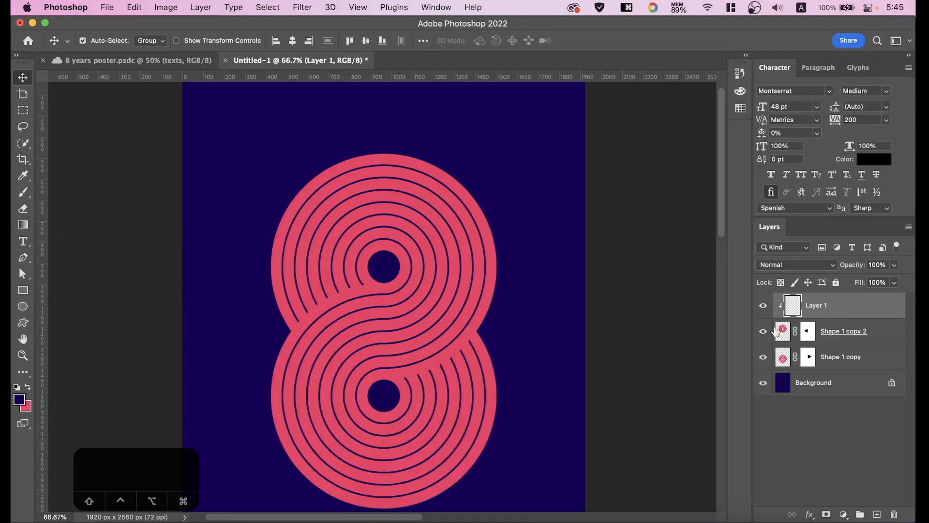
click(765, 332)
click(764, 331)
Sample the dark blue background colour and set the Soft Round brush to 428 px with 42% opacity.
click(23, 176)
click(250, 149)
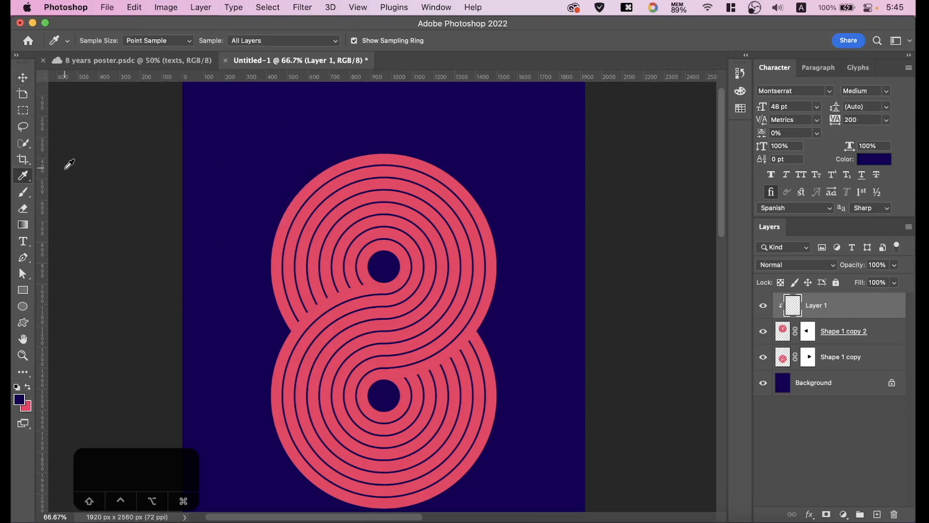
click(24, 192)
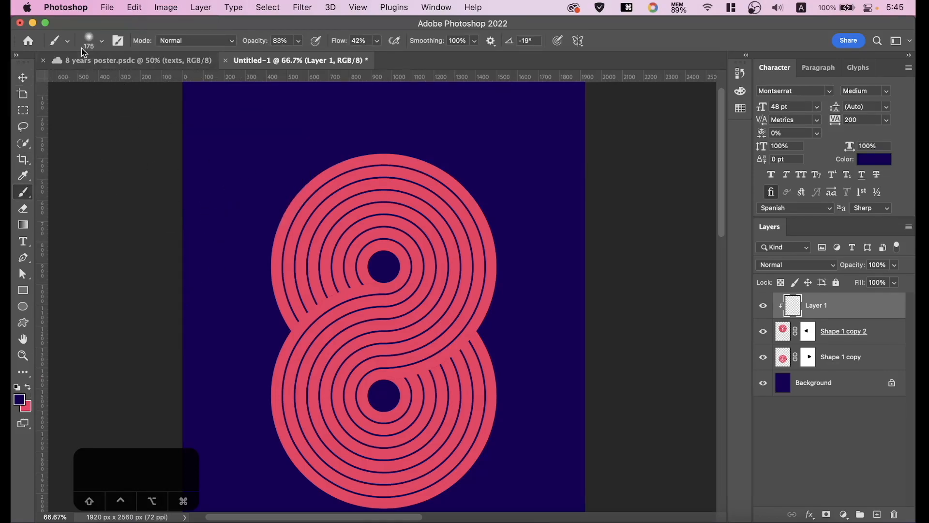
click(102, 41)
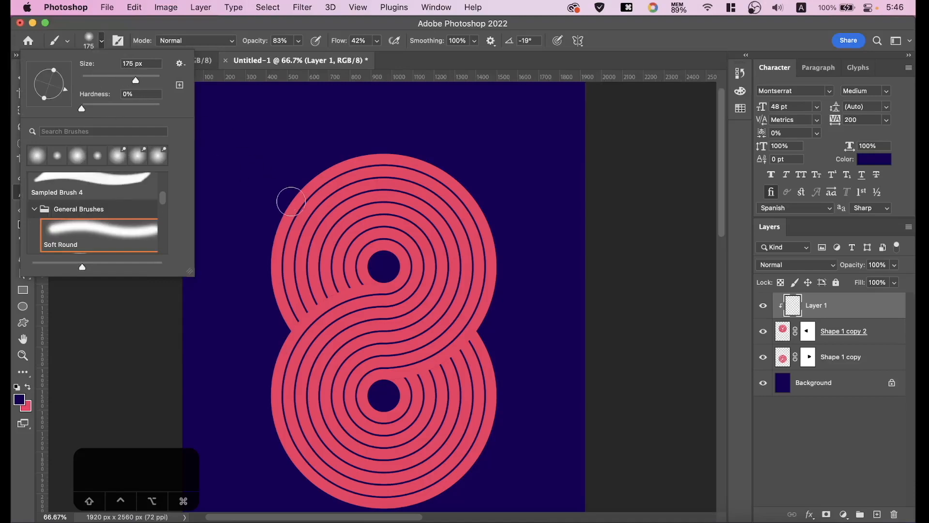
drag(135, 81, 144, 82)
drag(146, 80, 150, 80)
click(632, 42)
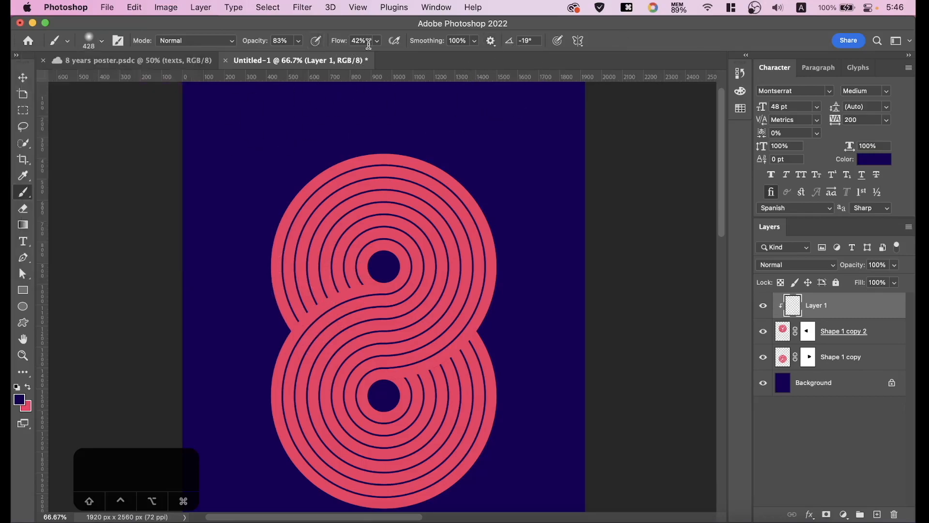
click(298, 41)
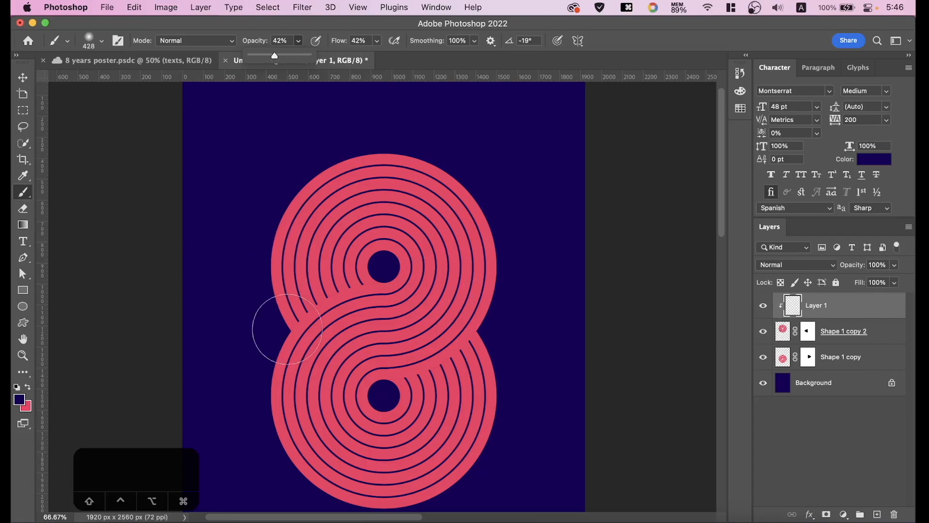
Paint soft dark blue shading on the clipped layer over the upper rings' lower-left part, beside the crossing band.
mouse_move(305, 314)
mouse_down()
mouse_move(298, 287)
mouse_move(312, 304)
mouse_move(335, 266)
mouse_move(332, 286)
mouse_move(345, 275)
mouse_move(344, 261)
mouse_move(314, 258)
mouse_move(294, 270)
mouse_move(277, 334)
mouse_move(284, 276)
mouse_move(276, 324)
mouse_move(290, 326)
mouse_move(309, 288)
mouse_move(336, 283)
mouse_move(290, 297)
mouse_move(311, 287)
mouse_move(258, 327)
mouse_move(278, 311)
mouse_move(257, 351)
mouse_move(286, 294)
mouse_move(268, 340)
mouse_move(287, 321)
mouse_move(272, 300)
mouse_move(288, 225)
mouse_move(277, 290)
mouse_move(313, 197)
mouse_move(283, 278)
mouse_move(311, 202)
mouse_move(327, 277)
mouse_up()
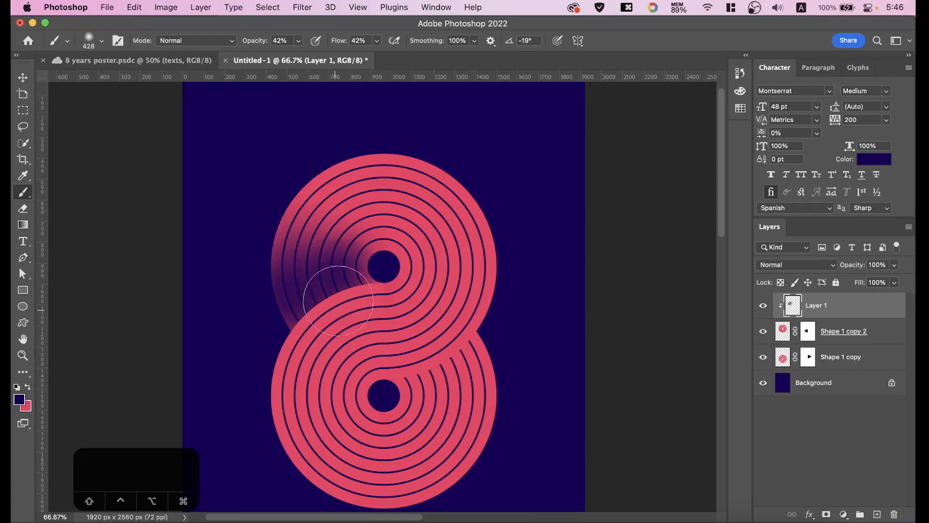
mouse_move(349, 305)
mouse_down()
mouse_move(317, 319)
mouse_move(351, 282)
mouse_move(337, 301)
mouse_move(347, 286)
mouse_move(346, 298)
mouse_move(362, 288)
mouse_move(336, 320)
mouse_move(258, 329)
mouse_move(260, 347)
mouse_move(268, 306)
mouse_up()
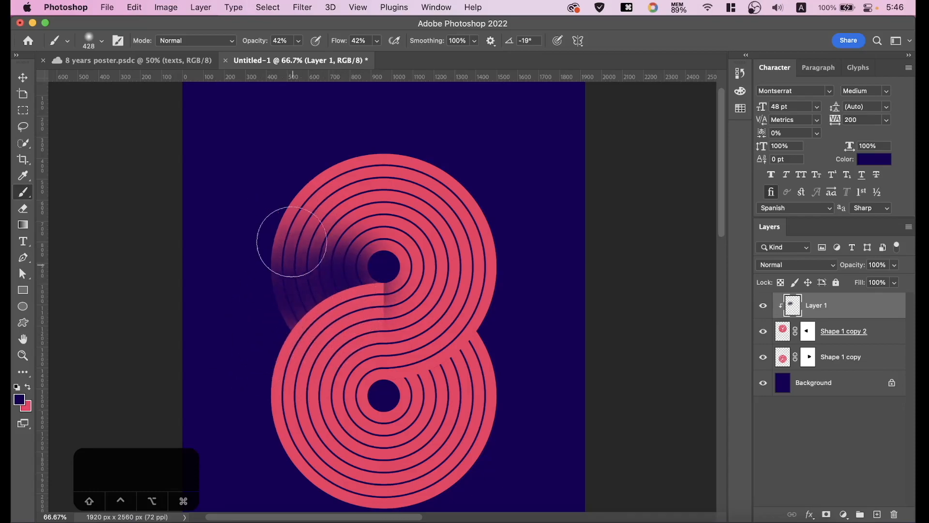
Try darkening the upper rings' outer left edge with extra dark blue strokes, and undo those strokes.
drag(291, 241, 251, 301)
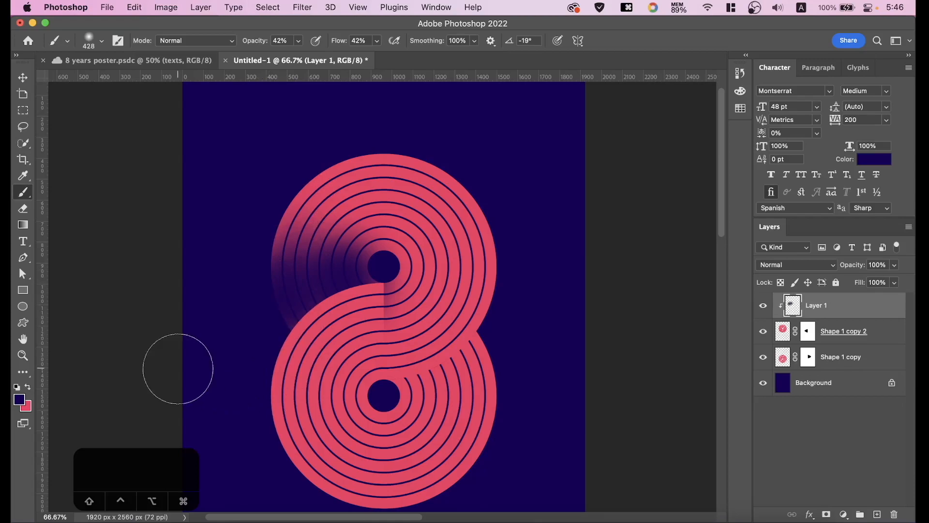
drag(285, 200, 265, 403)
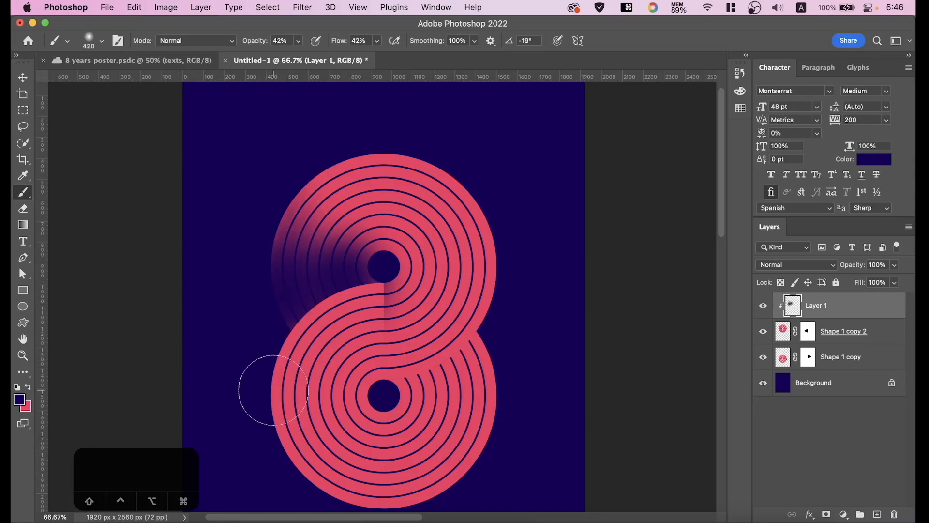
drag(255, 237, 261, 278)
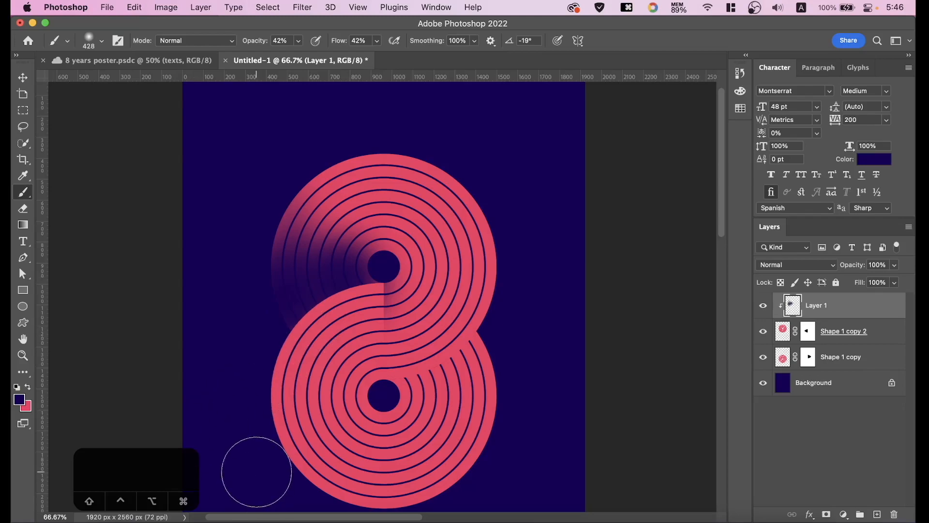
key(super+z)
key(super+z)
key(super+z)
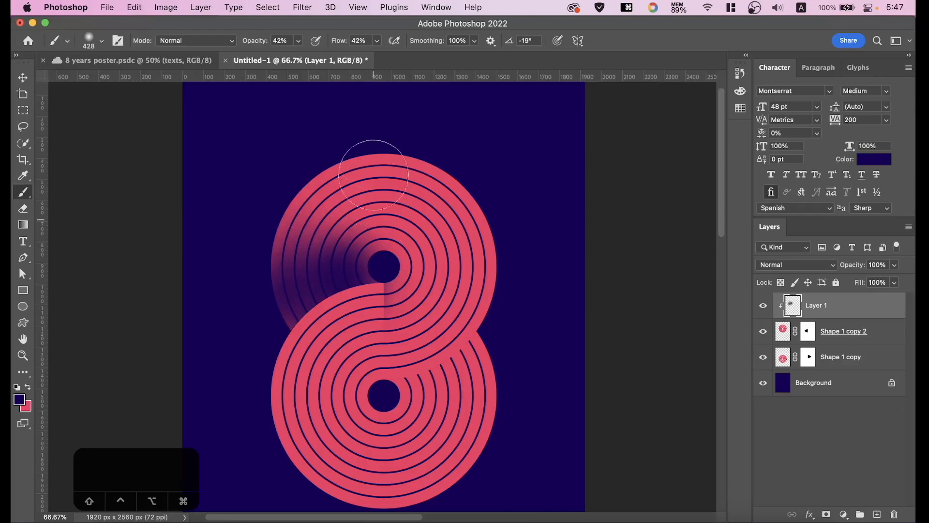
Lower the brush opacity to 23% and flow to 27%, and paint softer dark blue shading over the upper rings' left part.
click(298, 41)
drag(298, 55, 286, 54)
click(377, 41)
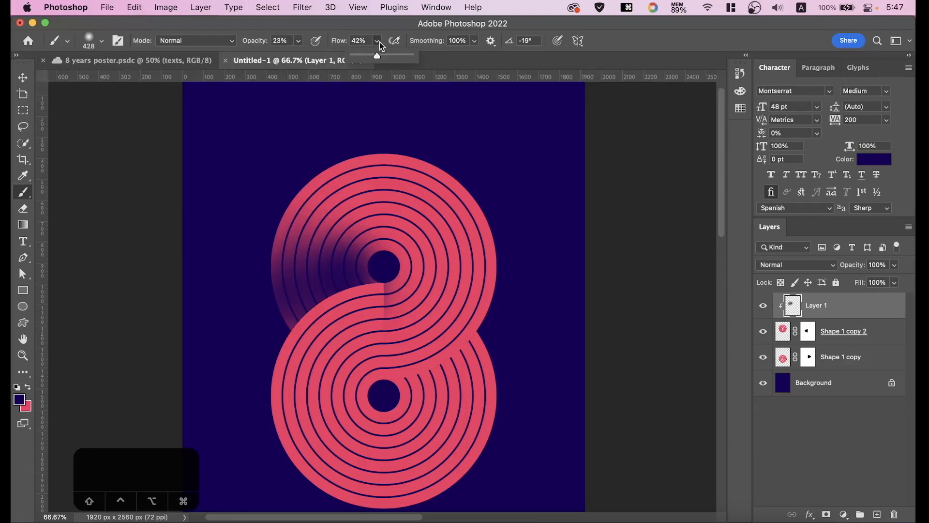
drag(377, 55, 368, 54)
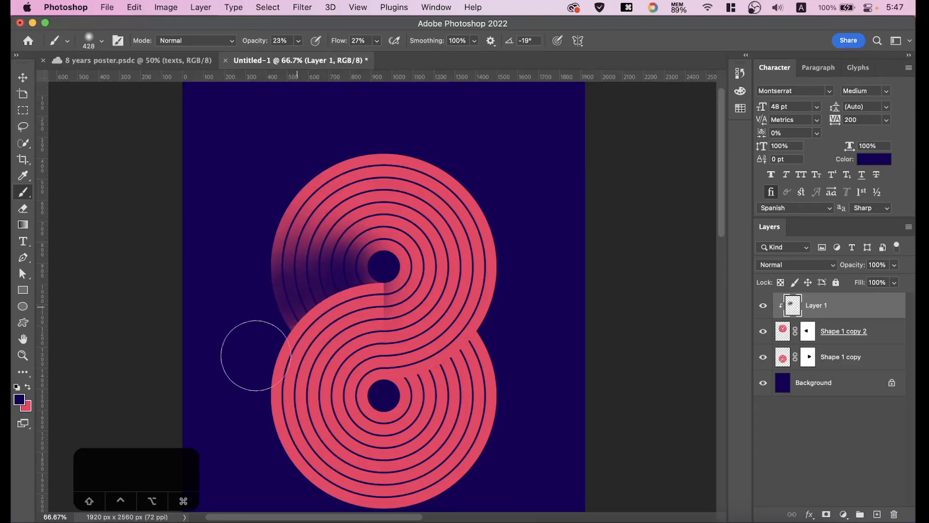
mouse_move(290, 315)
mouse_down()
mouse_move(313, 293)
mouse_move(323, 305)
mouse_move(278, 337)
mouse_move(286, 260)
mouse_move(324, 189)
mouse_move(273, 292)
mouse_move(261, 286)
mouse_move(290, 226)
mouse_move(276, 256)
mouse_move(276, 354)
mouse_move(301, 337)
mouse_move(342, 204)
mouse_move(352, 308)
mouse_move(292, 312)
mouse_move(295, 213)
mouse_move(273, 209)
mouse_move(236, 426)
mouse_move(296, 318)
mouse_move(209, 442)
mouse_move(250, 426)
mouse_move(316, 278)
mouse_move(302, 295)
mouse_up()
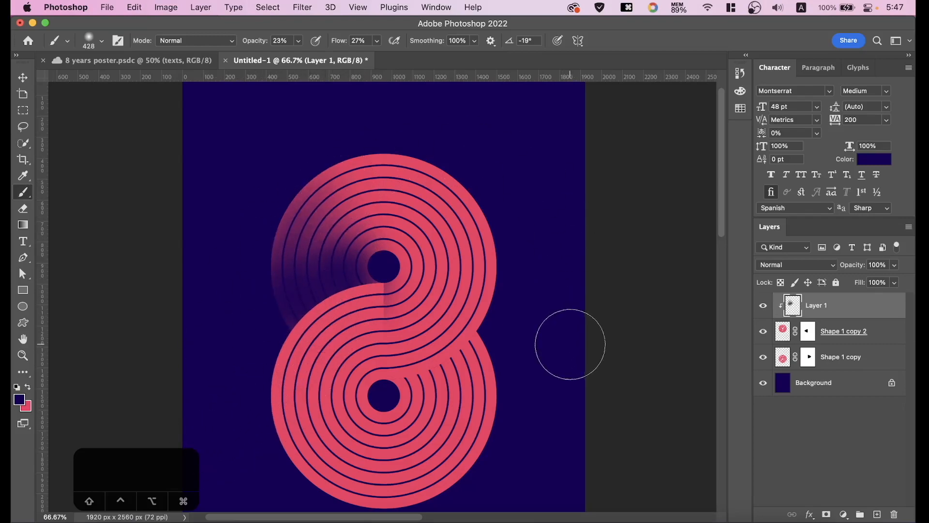
Reduce the brush to 300 px and deepen the shading where the upper rings' outer left edge meets the crossing band.
key(super+equal)
key(super+equal)
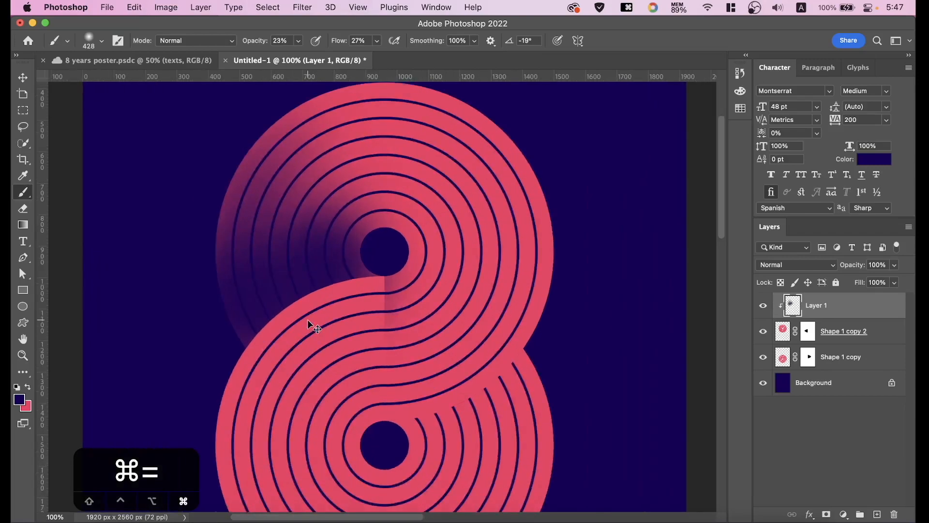
drag(308, 323, 560, 294)
key(bracketleft)
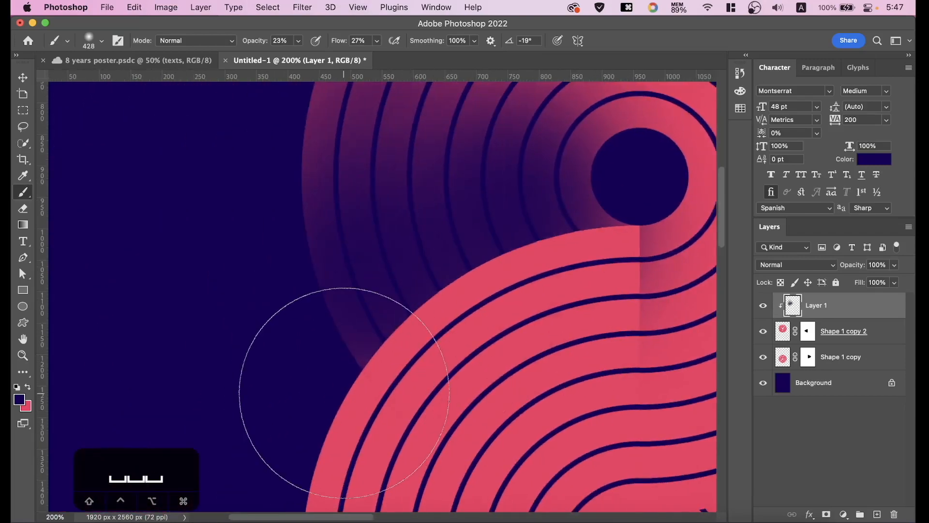
key(bracketleft)
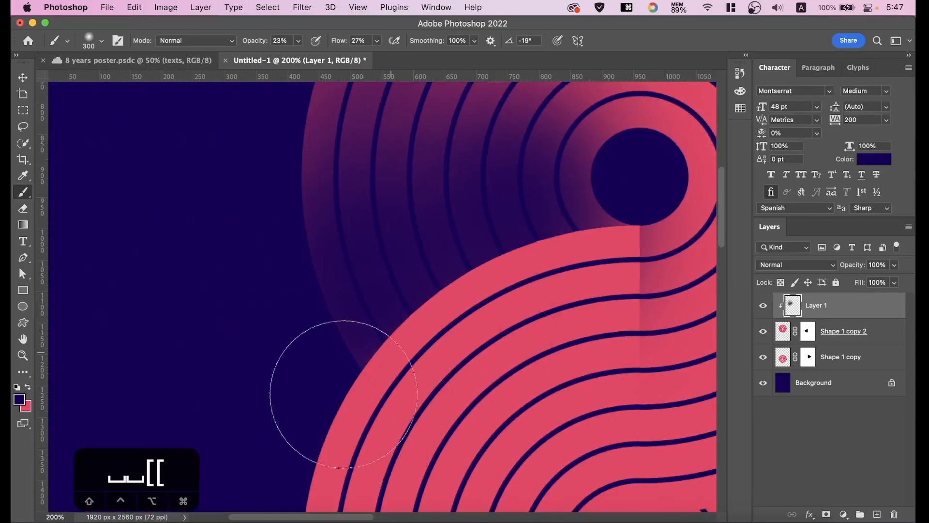
drag(516, 213, 530, 233)
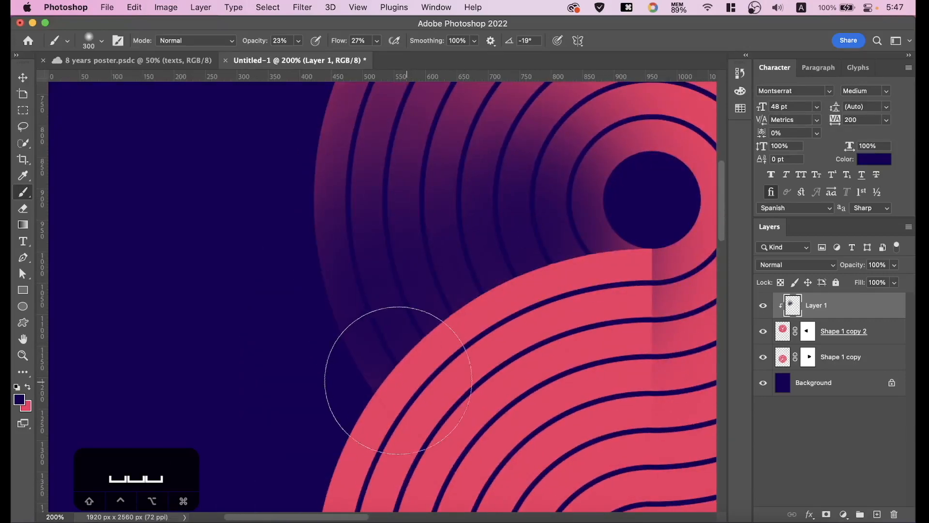
key(super+minus)
key(super+minus)
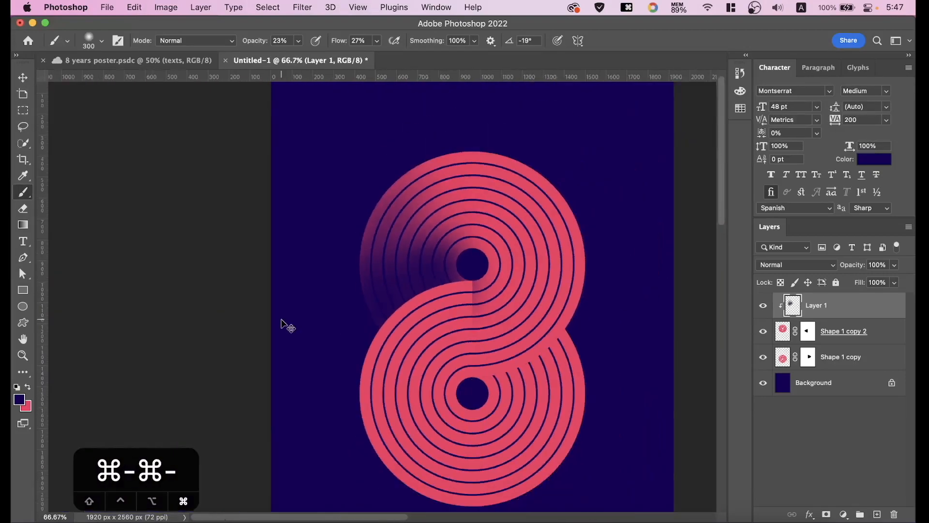
Add a layer mask to Layer 1, keep black 000000 as the foreground colour, and reduce the brush to 125 px.
key(super+plus)
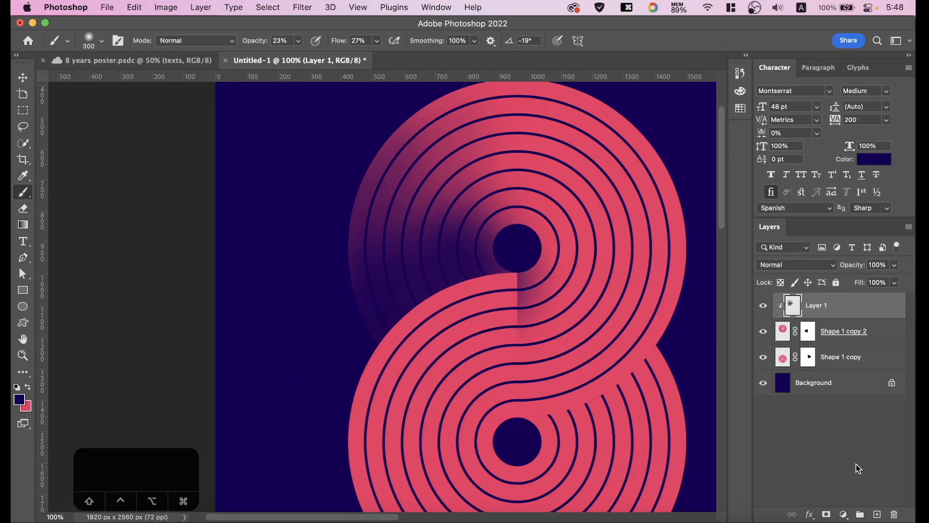
click(826, 515)
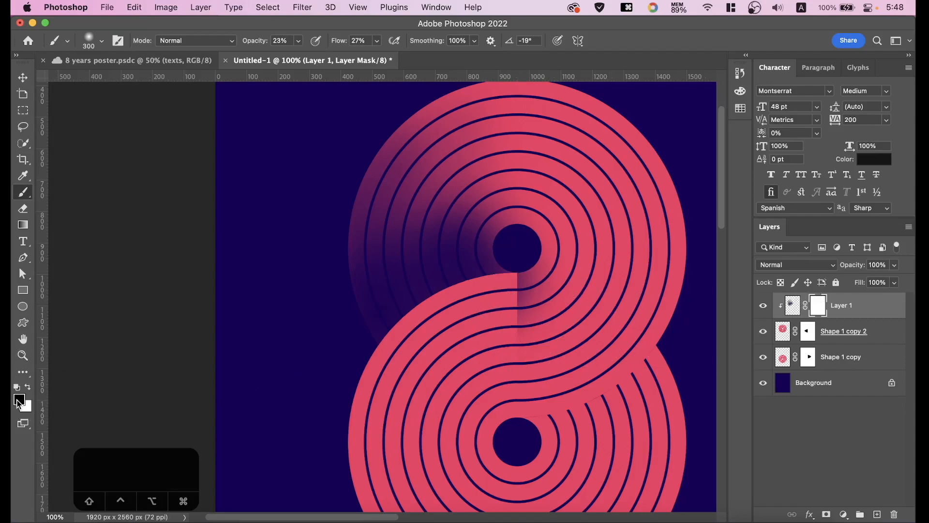
click(18, 399)
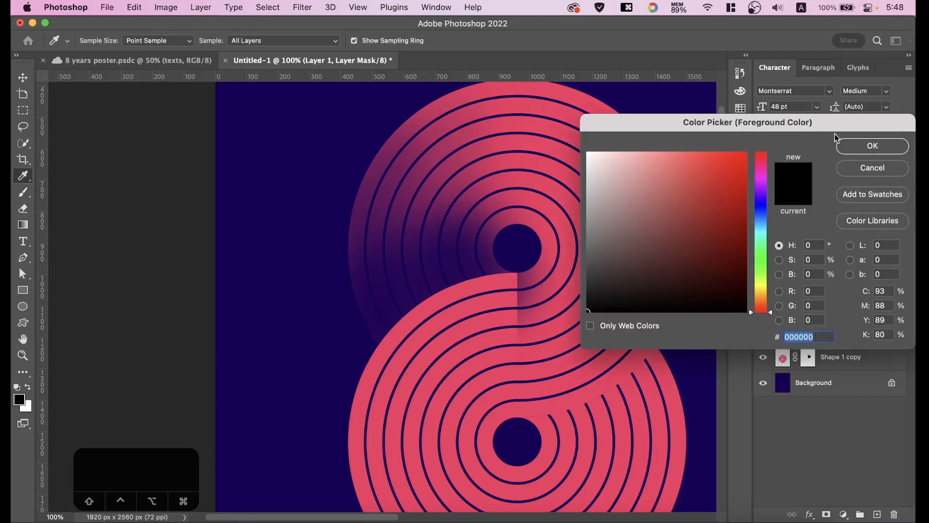
click(872, 145)
key(bracketleft)
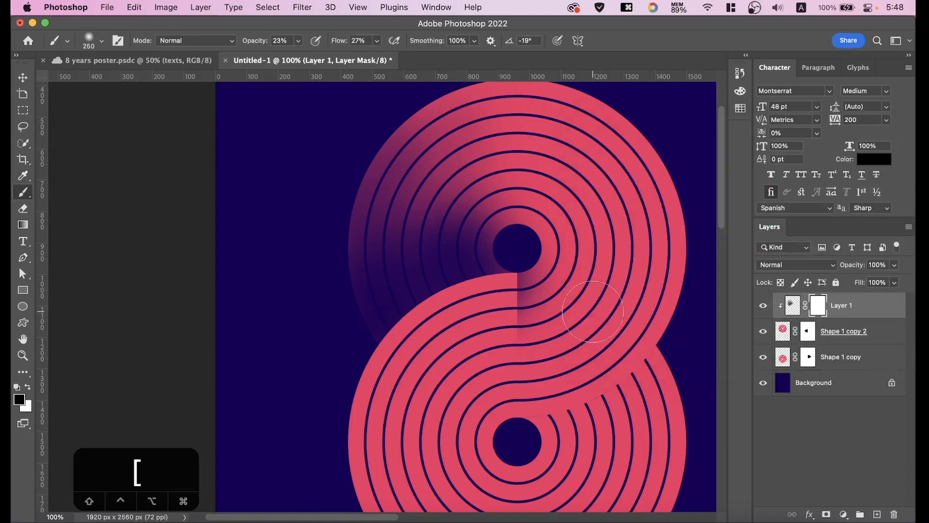
key(bracketleft)
key(bracketleft)
key(bracketleft)
key(bracketleft)
Toggle Layer 1's visibility to compare the figure 8 with and without the painted shading.
key(super+equal)
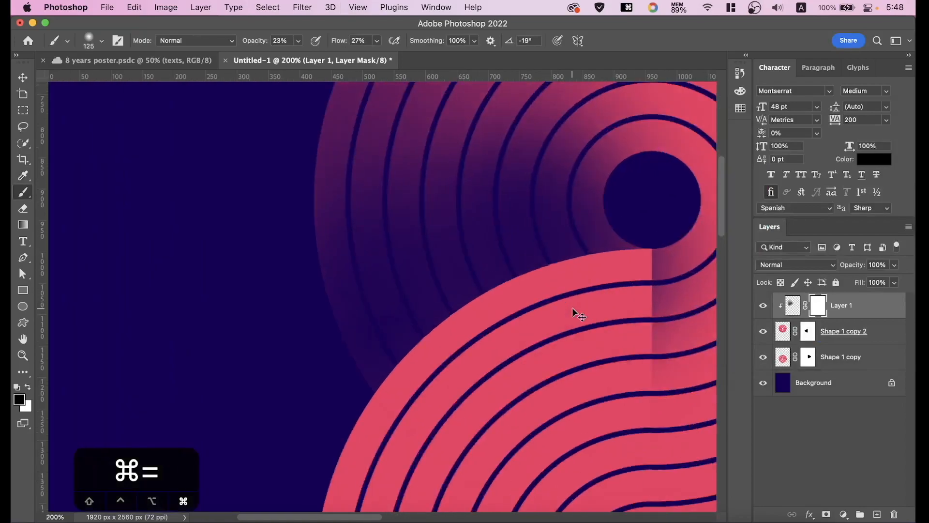
key(super+minus)
scroll(717, 329, up, 3)
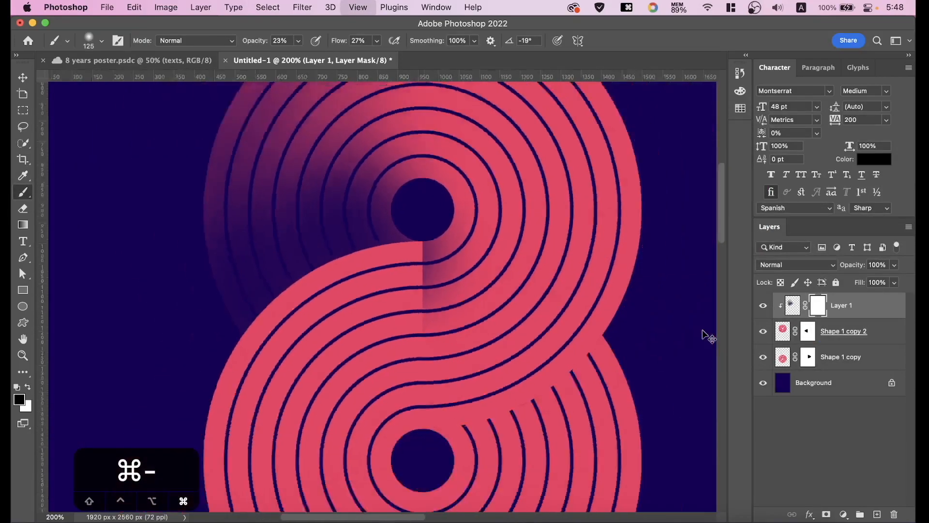
key(super+minus)
click(763, 308)
click(763, 308)
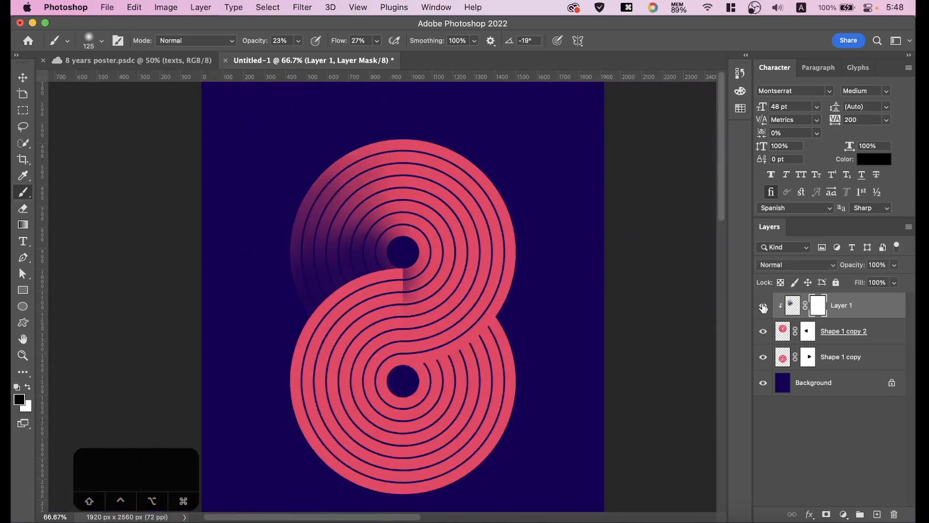
click(764, 307)
click(763, 308)
click(763, 308)
click(763, 307)
Raise the brush opacity to 47% and flow to 62%, and mask out the shading spilling onto the crossing band below the upper hole.
key(super+equal)
key(super+equal)
key(super+equal)
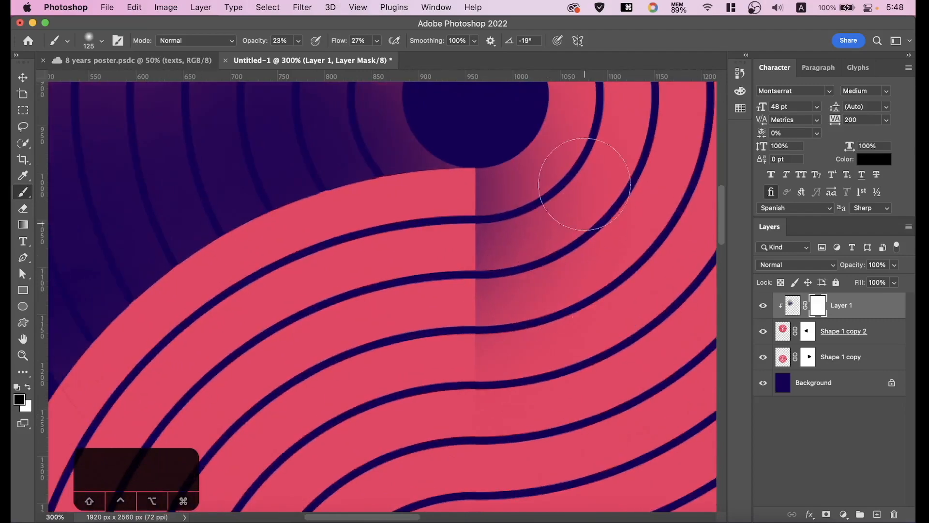
key(space)
drag(561, 253, 438, 217)
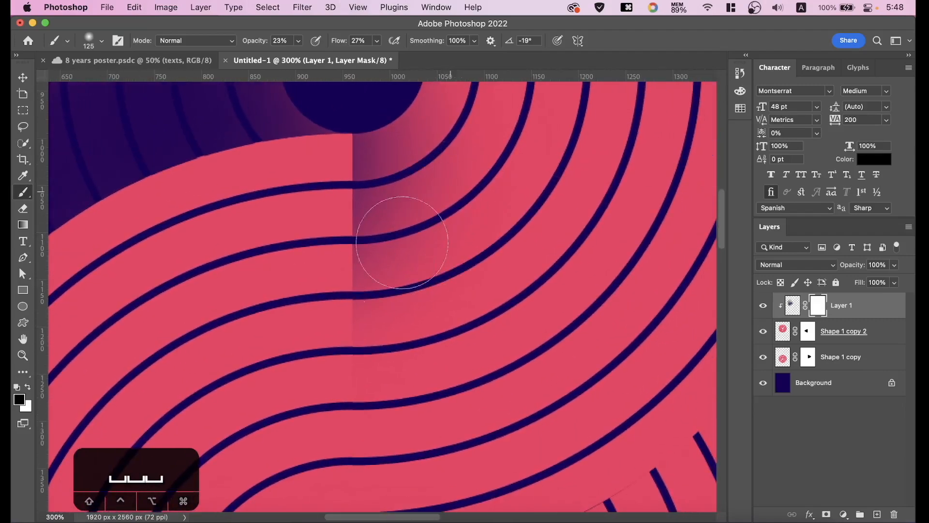
click(298, 41)
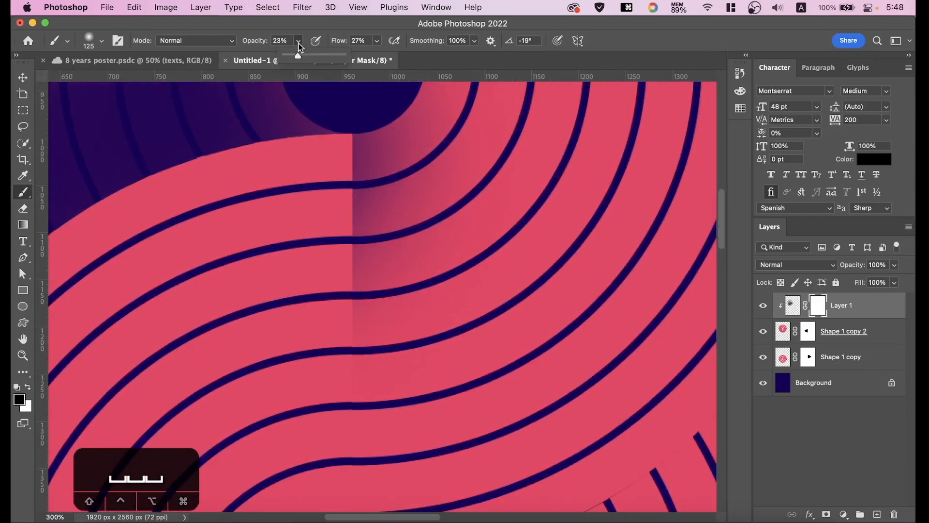
click(376, 43)
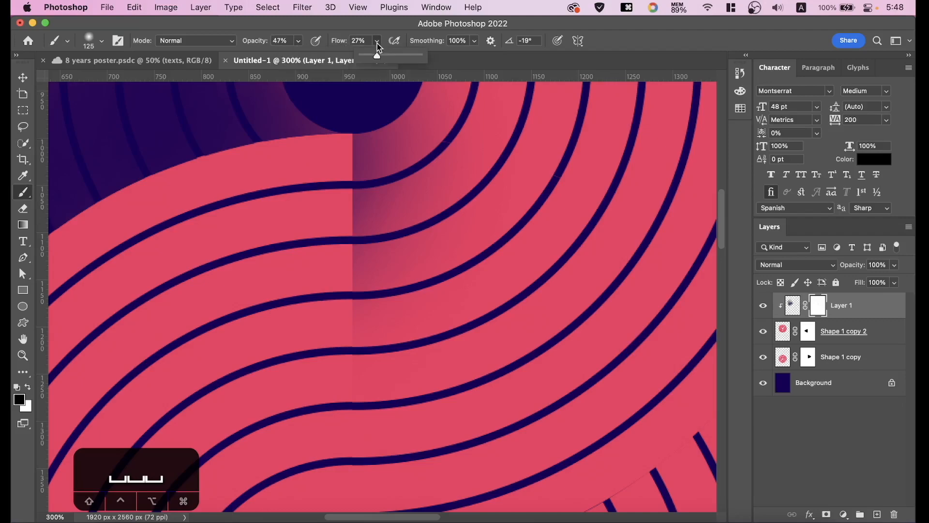
drag(397, 288, 313, 366)
mouse_move(418, 283)
mouse_down()
mouse_move(374, 346)
mouse_move(395, 276)
mouse_move(352, 266)
mouse_move(424, 223)
mouse_move(437, 181)
mouse_move(397, 206)
mouse_move(356, 264)
mouse_move(361, 292)
mouse_move(325, 324)
mouse_move(353, 361)
mouse_move(353, 391)
mouse_up()
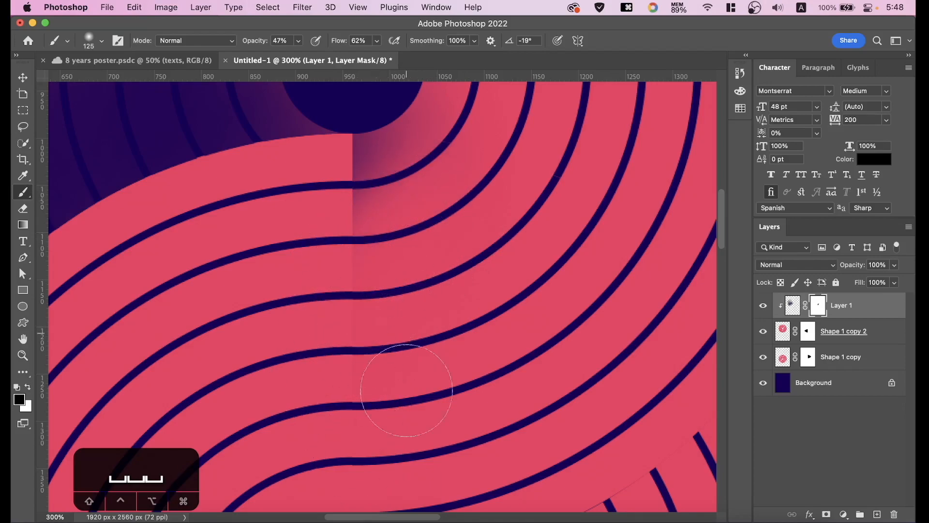
mouse_move(509, 230)
mouse_down()
mouse_move(437, 368)
mouse_move(461, 295)
mouse_up()
mouse_move(393, 280)
mouse_down()
mouse_move(326, 310)
mouse_move(323, 298)
mouse_move(350, 281)
mouse_move(347, 269)
mouse_move(333, 282)
mouse_move(323, 350)
mouse_move(326, 392)
mouse_move(337, 400)
mouse_move(327, 453)
mouse_move(379, 259)
mouse_move(346, 277)
mouse_up()
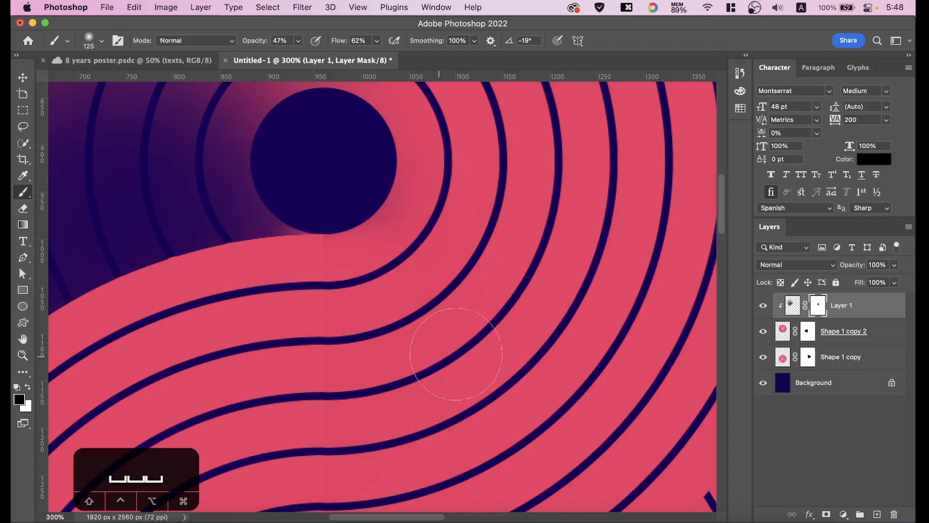
Switch Layer 1 off and on to check the crossing band around the upper hole for leftover shading.
click(765, 306)
click(764, 306)
click(765, 306)
click(764, 306)
click(763, 306)
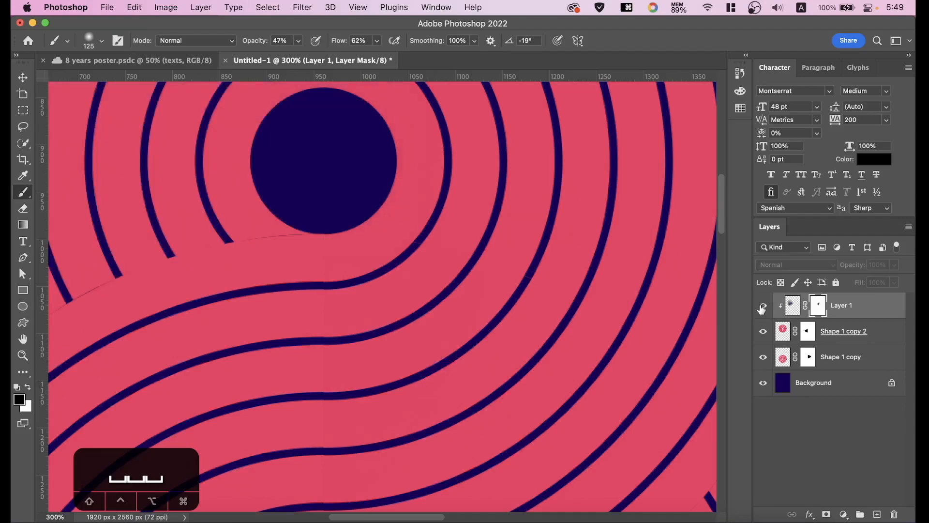
click(763, 307)
click(763, 307)
click(763, 307)
Mask out the remaining shading by the upper hole's lower-right edge, resizing the black brush to 70, 15 and 60 px.
scroll(399, 252, up, 5)
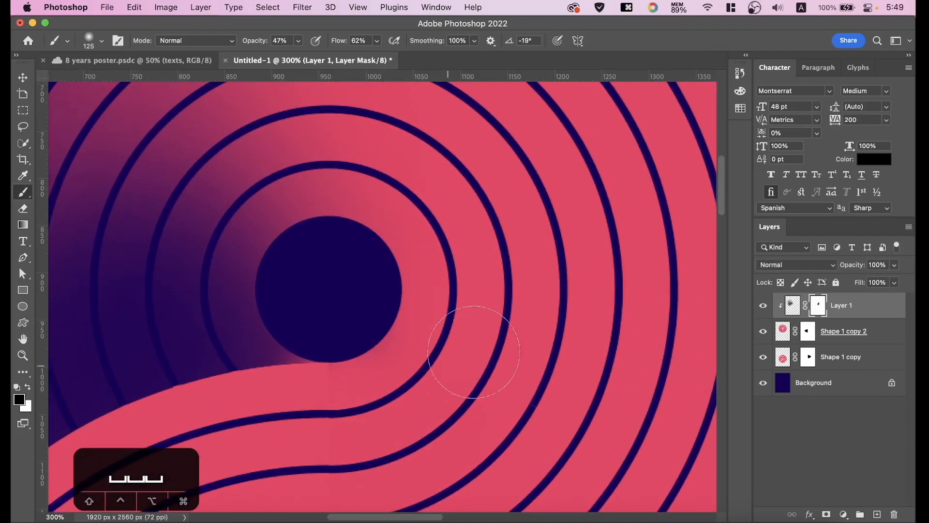
key(bracketleft)
key(bracketleft)
key(bracketleft)
key(bracketleft)
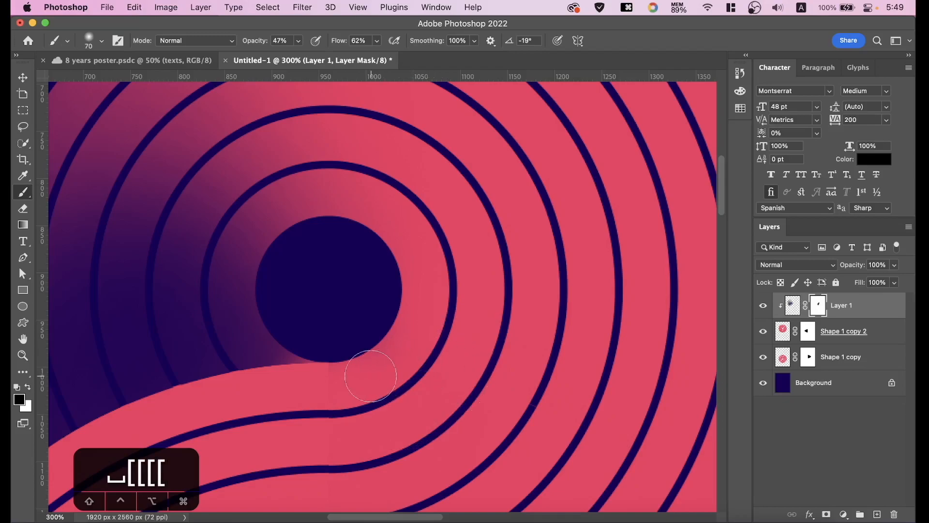
key(super+equal)
key(super+equal)
key(space)
drag(394, 355, 422, 300)
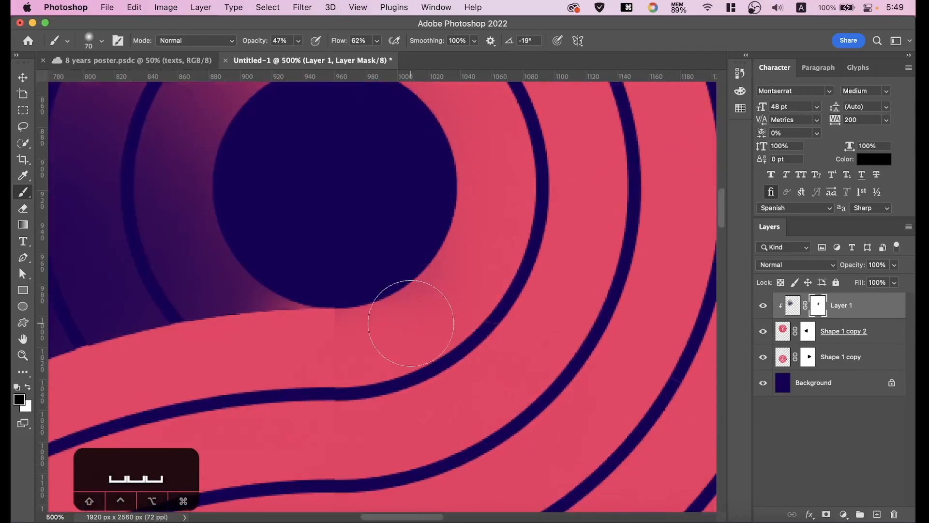
key(bracketleft)
key(bracketleft)
key(bracketleft)
key(bracketleft)
key(bracketleft)
key(bracketleft)
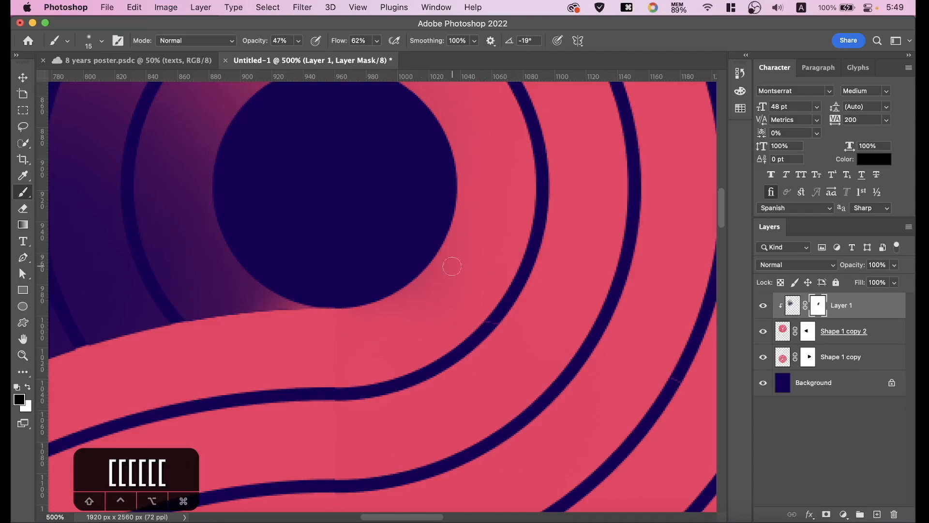
key(bracketright)
key(bracketright)
key(bracketright)
key(bracketright)
key(bracketright)
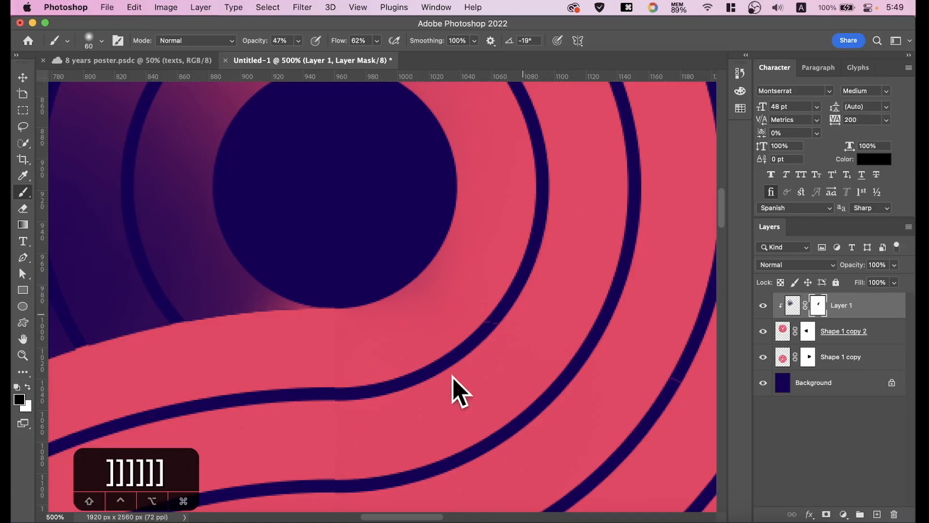
key(super+minus)
key(super+minus)
key(super+minus)
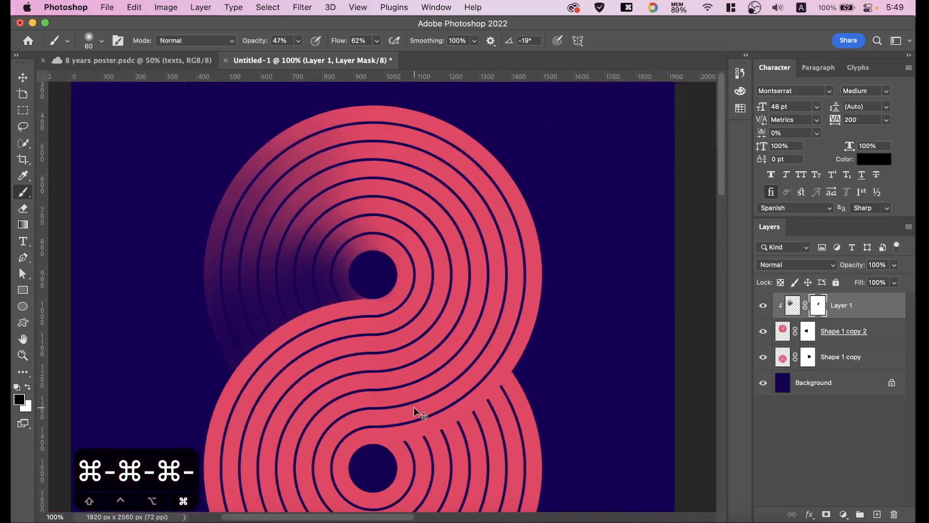
Review the cleaned-up crossover by toggling Layer 1's visibility, and view the whole figure 8 on the poster.
drag(487, 332, 502, 265)
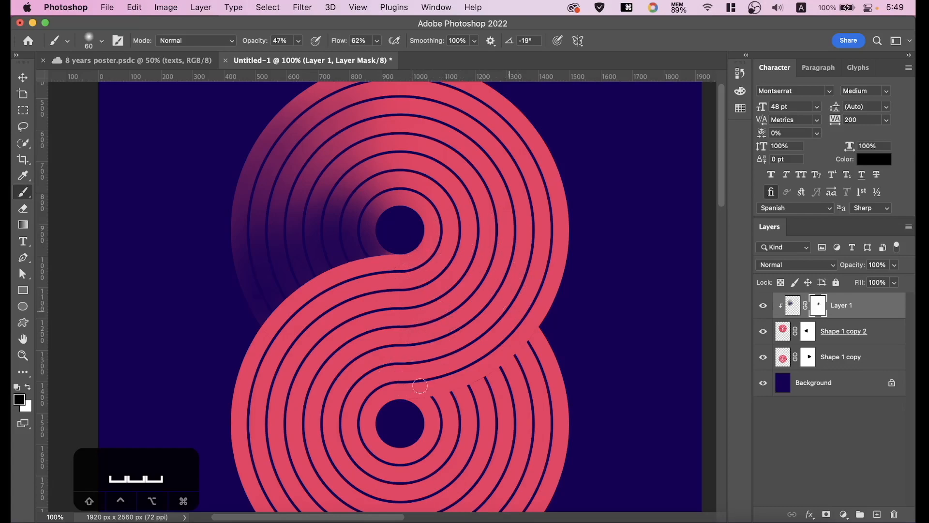
click(764, 307)
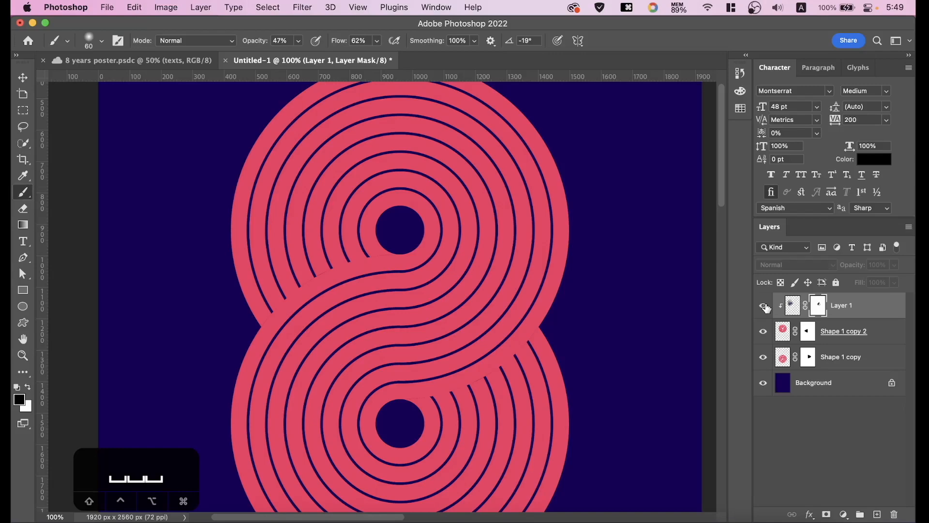
click(764, 307)
click(764, 307)
click(764, 307)
key(super+minus)
key(super+minus)
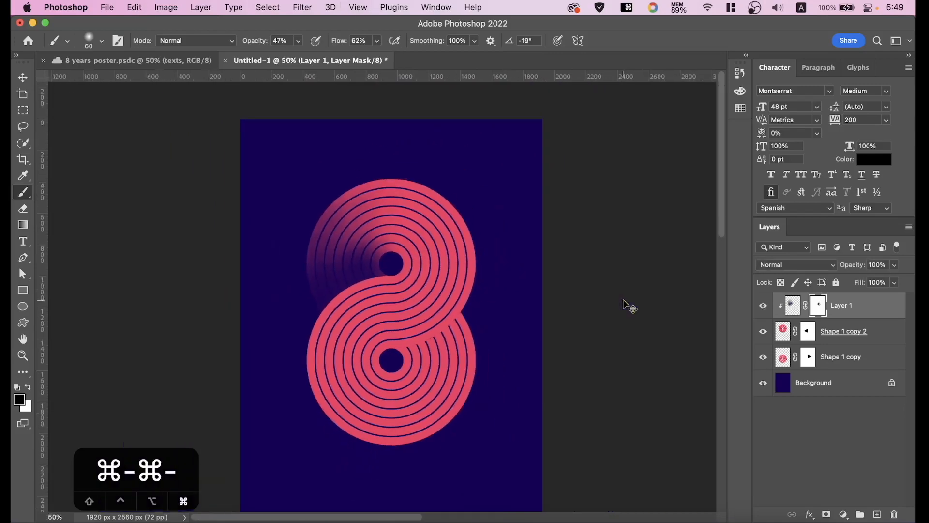
Group Layer 1 with Shape 1 copy 2, and toggle the new group's visibility to check its contents.
click(890, 338)
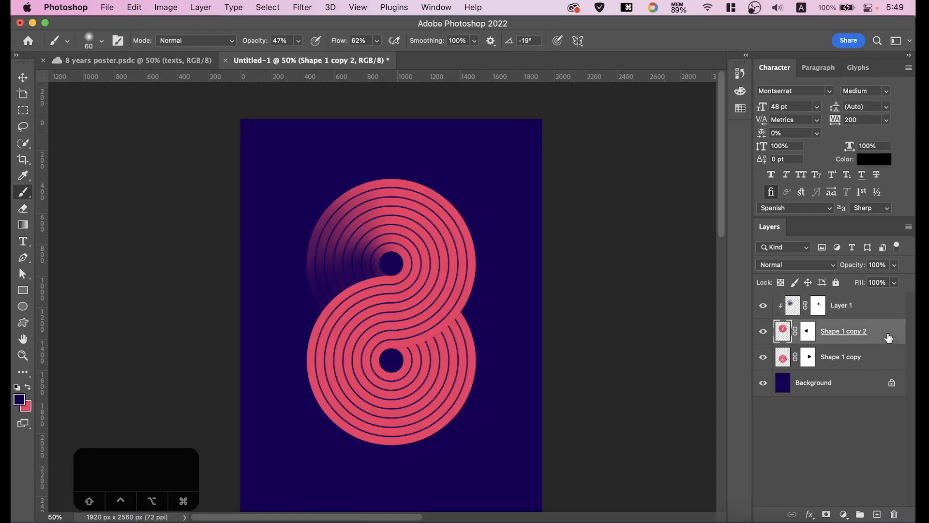
shift+click(879, 311)
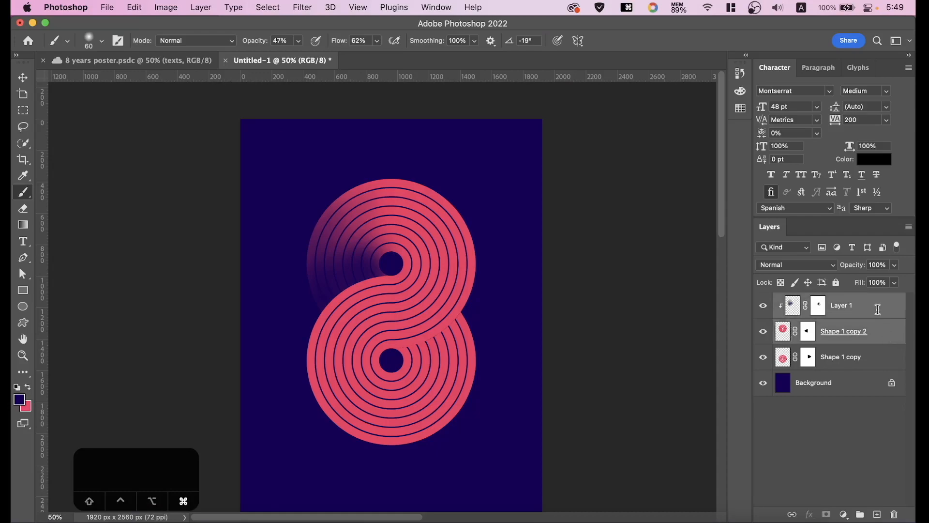
key(super+g)
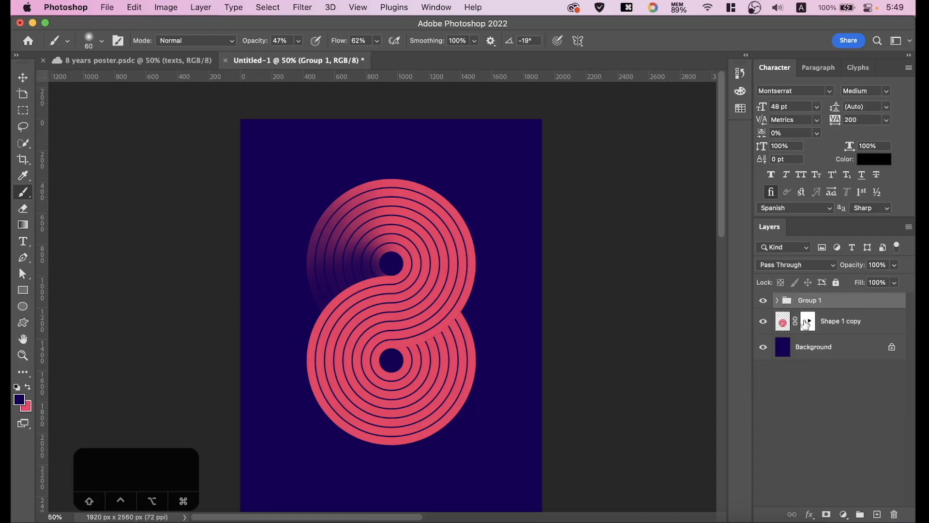
click(764, 301)
click(764, 301)
click(764, 301)
Lower the fill of the Shape 1 copy layer to 23% to dim the lower ring set.
click(840, 329)
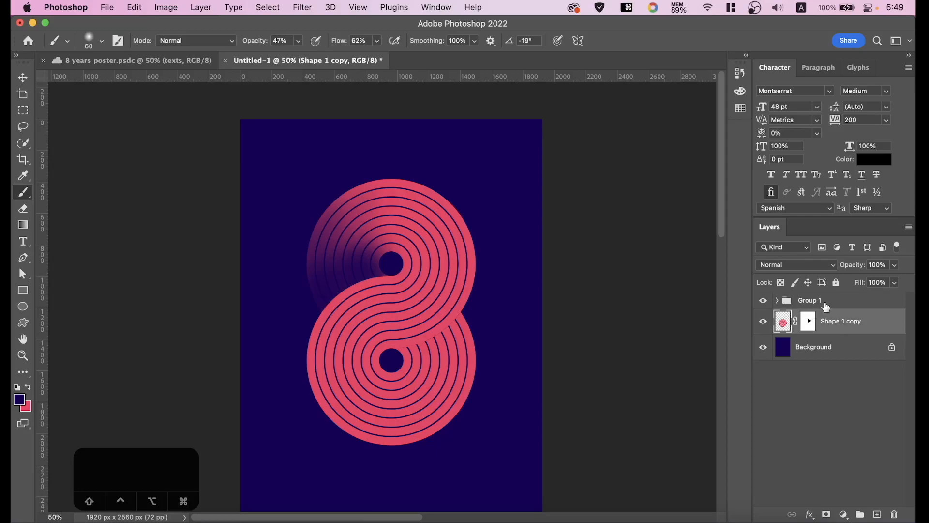
click(825, 306)
click(863, 317)
click(850, 297)
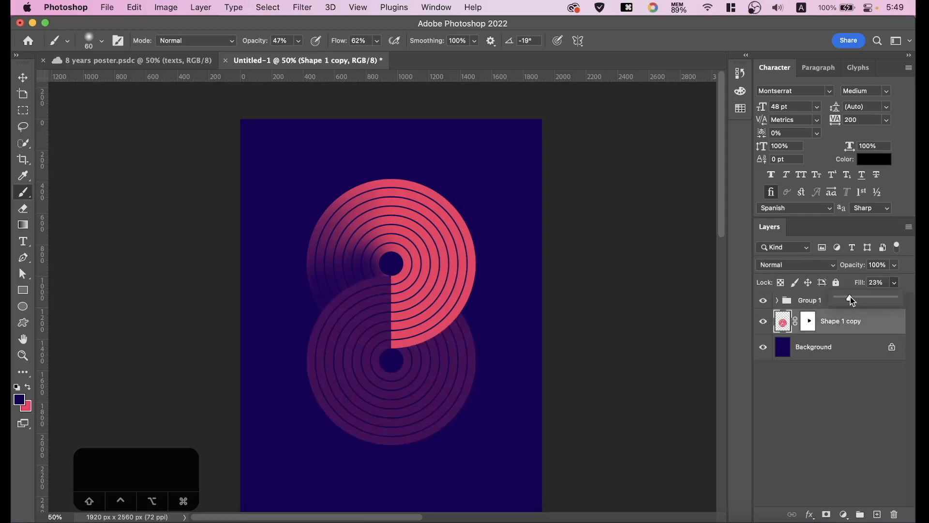
Duplicate Group 1 and, with the guides shown, move the copy straight down onto the dimmed lower ring set.
click(809, 305)
click(813, 302)
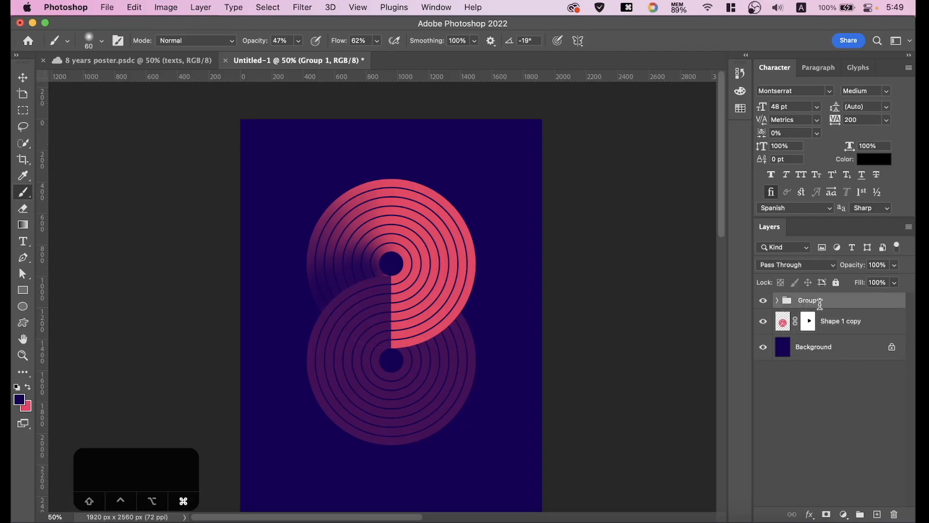
key(super+j)
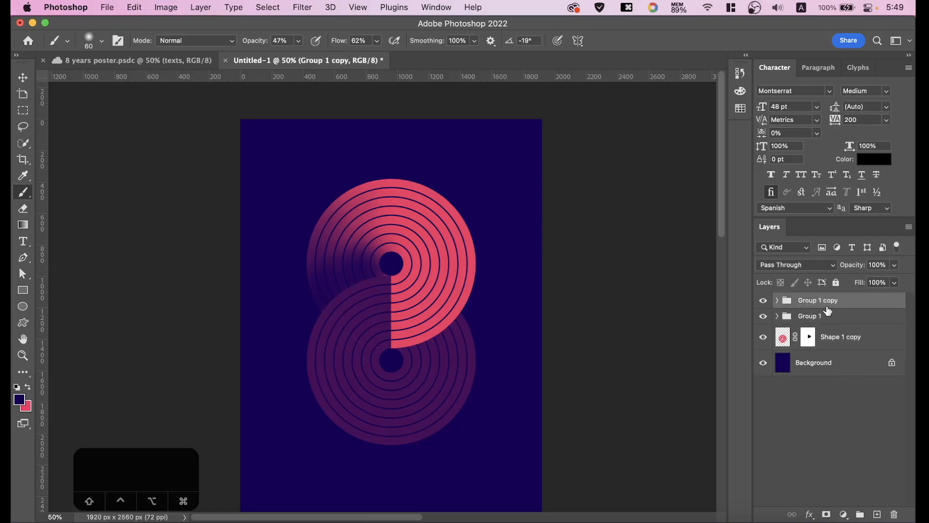
key(super+semicolon)
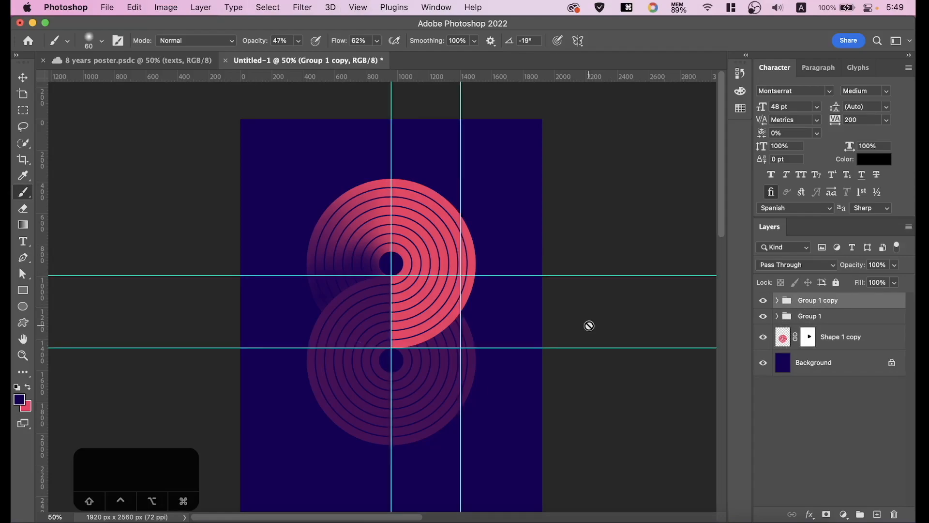
key(super)
key(super+t)
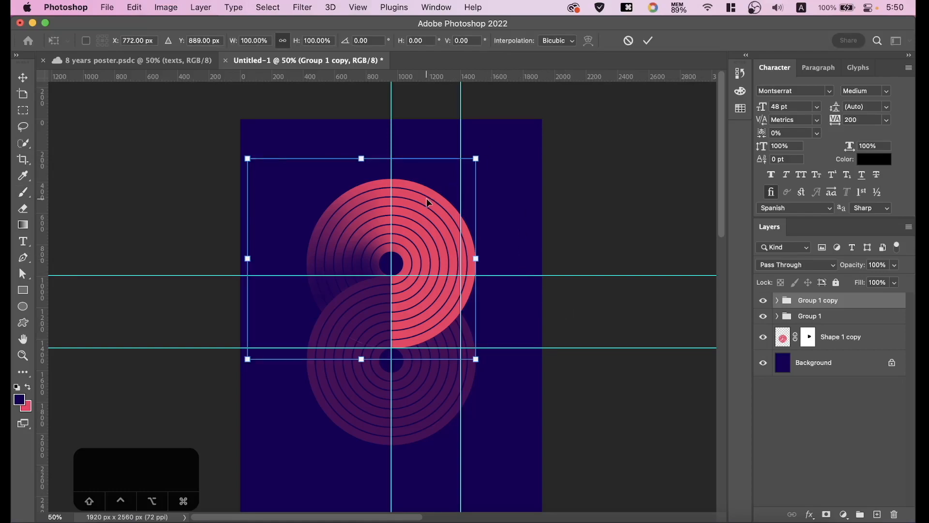
drag(427, 201, 429, 297)
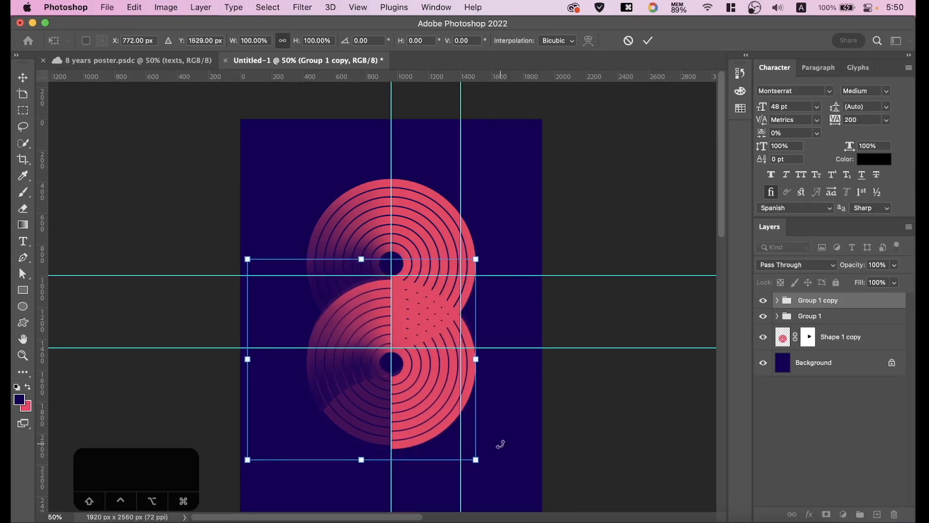
Flip the group copy to -100% width and height, and position it so its rings meet the upper set at the centre guide.
drag(488, 459, 271, 291)
drag(305, 416, 361, 402)
key(super+equal)
key(super+equal)
key(super+equal)
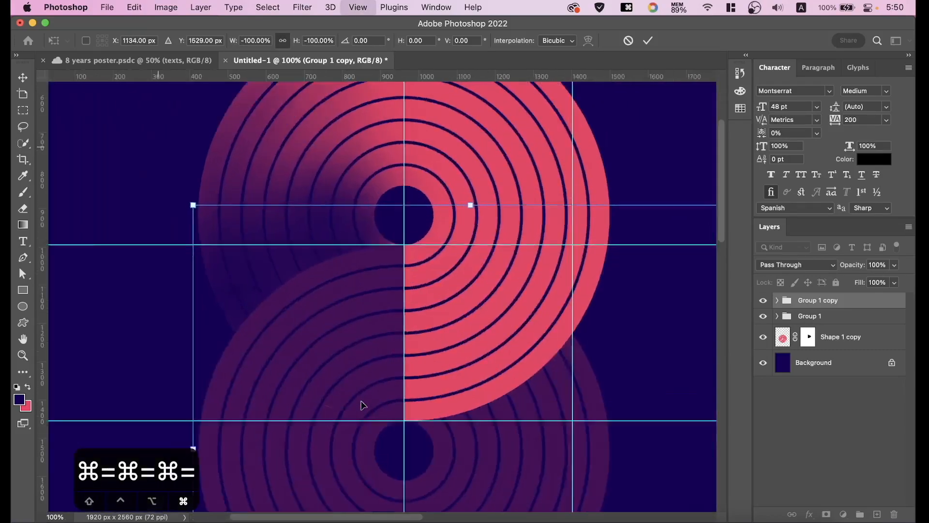
key(super+minus)
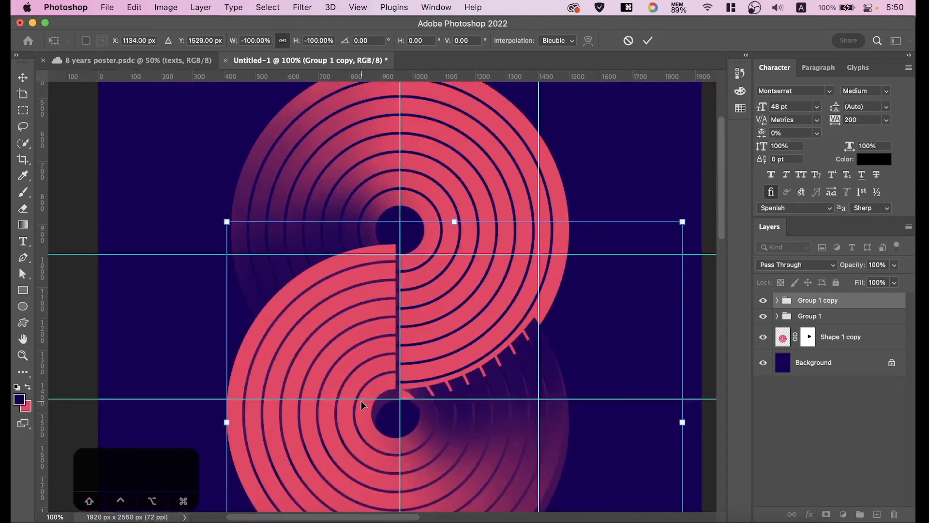
key(space)
drag(411, 361, 425, 229)
drag(373, 182, 376, 186)
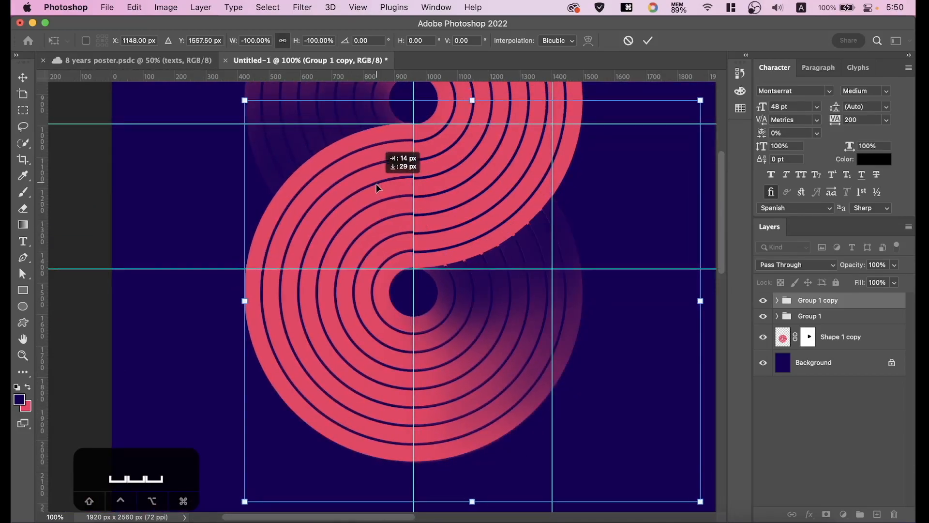
key(space)
drag(441, 177, 438, 267)
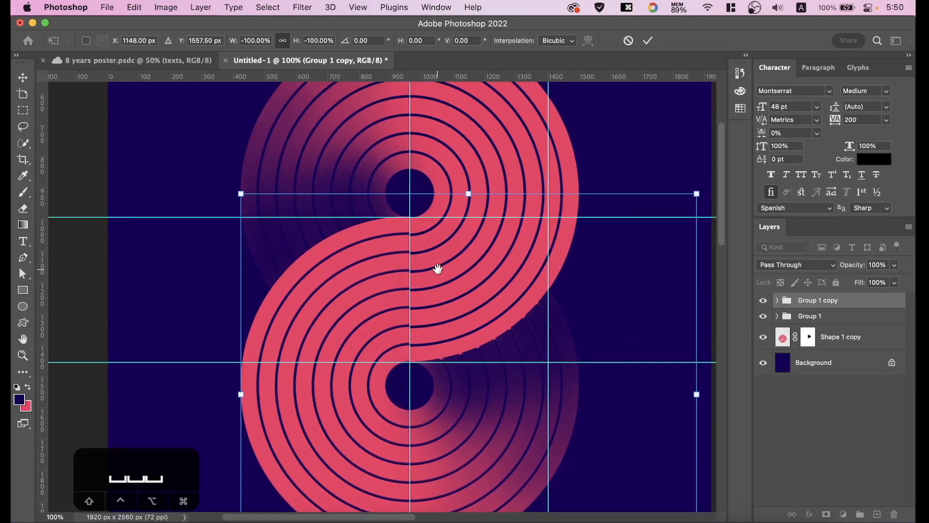
With Shape 1 copy hidden, place Group 1 copy beneath Group 1 and nudge it vertically until the ring lines join at the centre guide.
click(763, 337)
key(b)
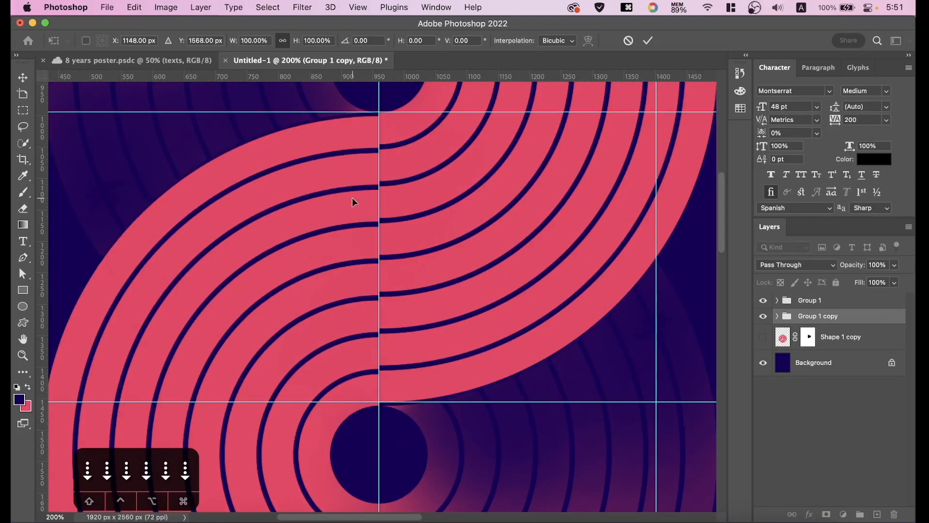
drag(345, 217, 344, 212)
key(Down)
key(Down)
key(Down)
key(Down)
key(Down)
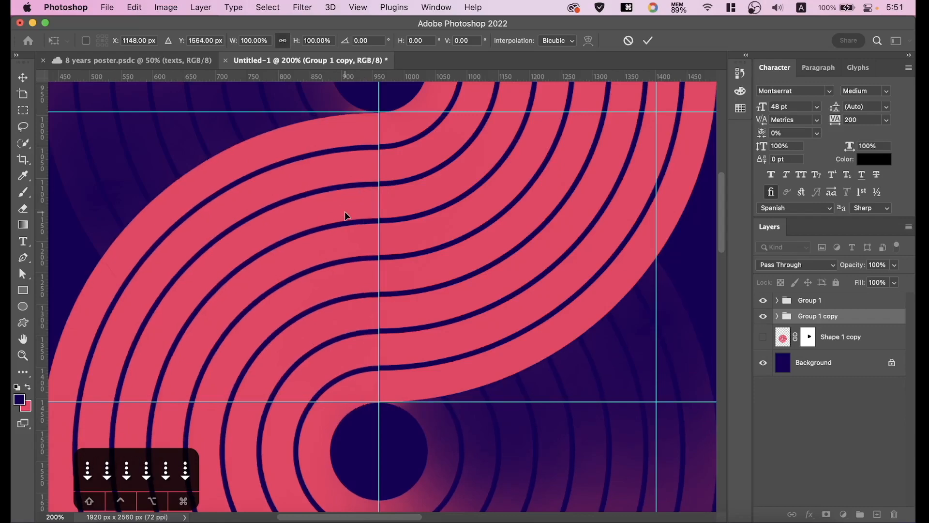
key(Up)
click(647, 40)
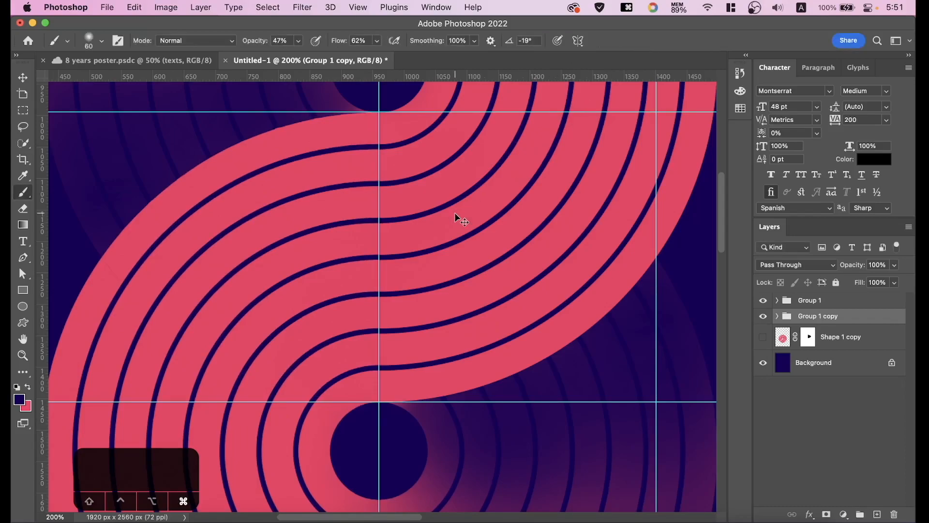
Hide the guides and examine the ring joins up close and the whole figure 8 on the poster.
key(super+semicolon)
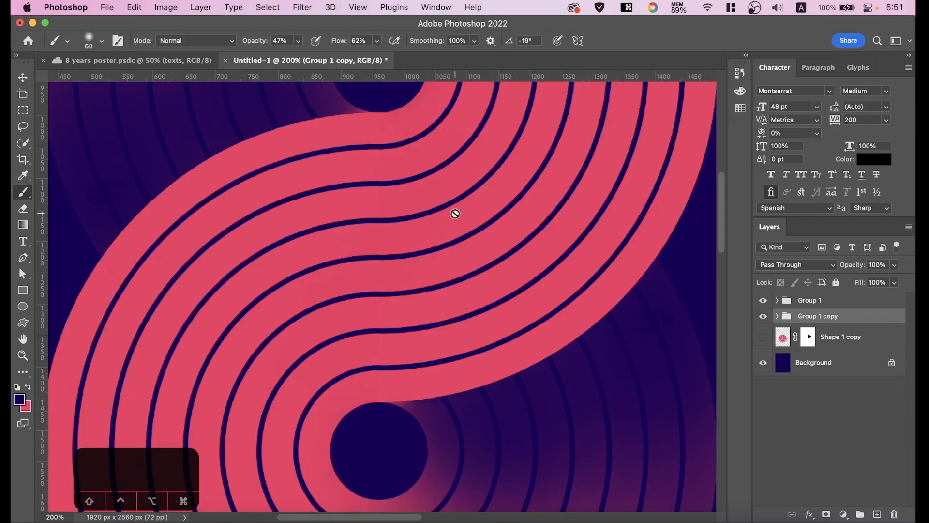
key(super+minus)
key(super+minus)
key(super+minus)
key(super+equal)
key(super+equal)
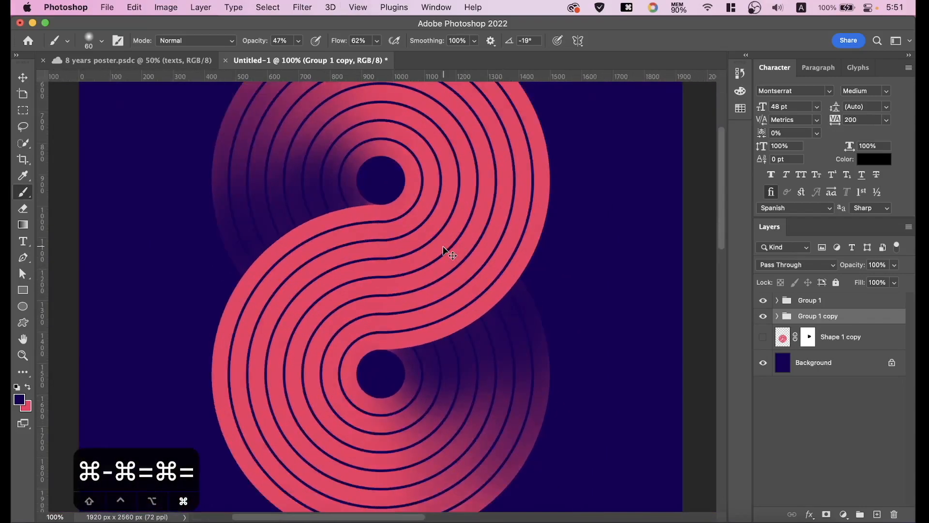
key(super+equal)
key(super+minus)
key(super+minus)
key(super+minus)
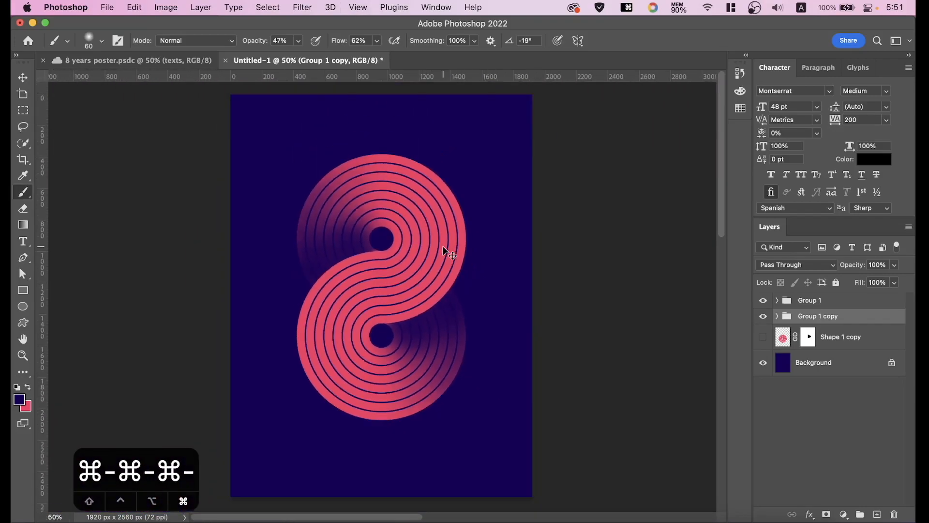
key(super+minus)
key(super+equal)
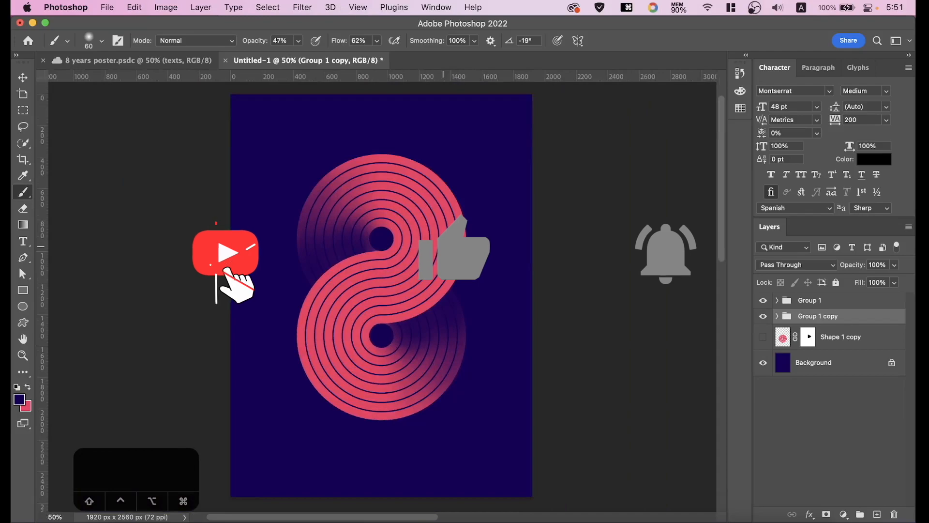
Delete the hidden Shape 1 copy layer.
click(834, 304)
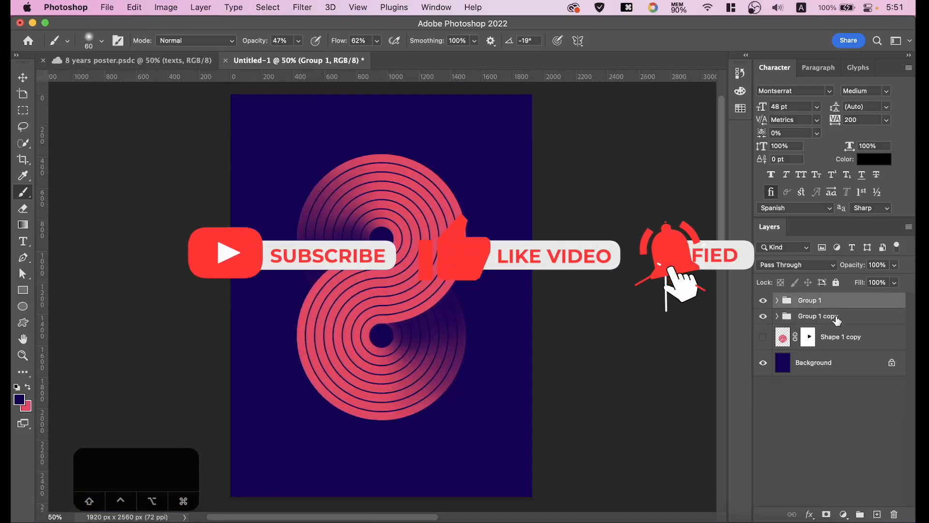
click(844, 341)
key(BackSpace)
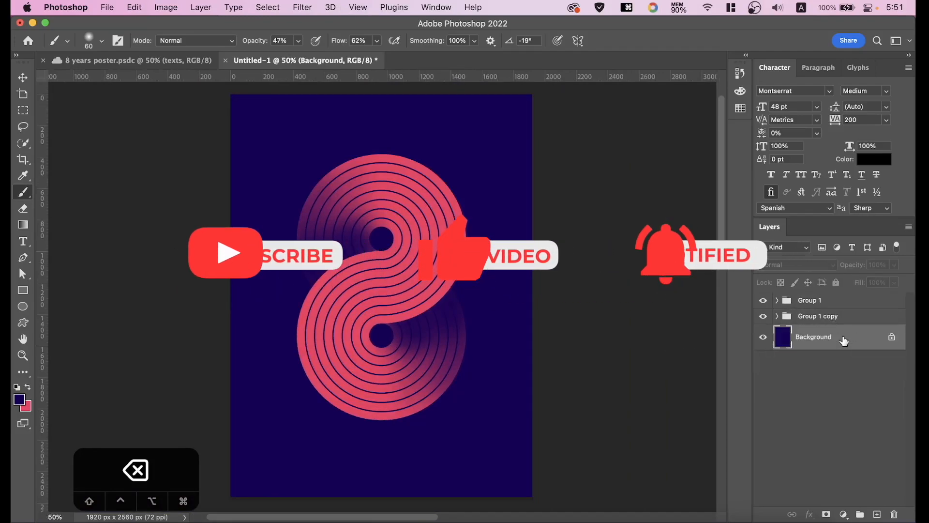
Group Group 1 and Group 1 copy together and rename the new group as 8.
click(829, 319)
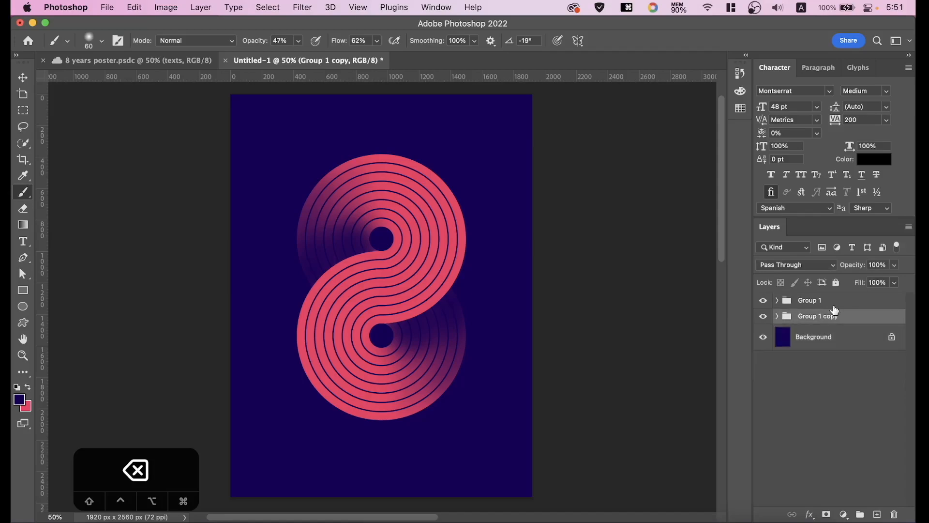
shift+click(836, 305)
key(super+g)
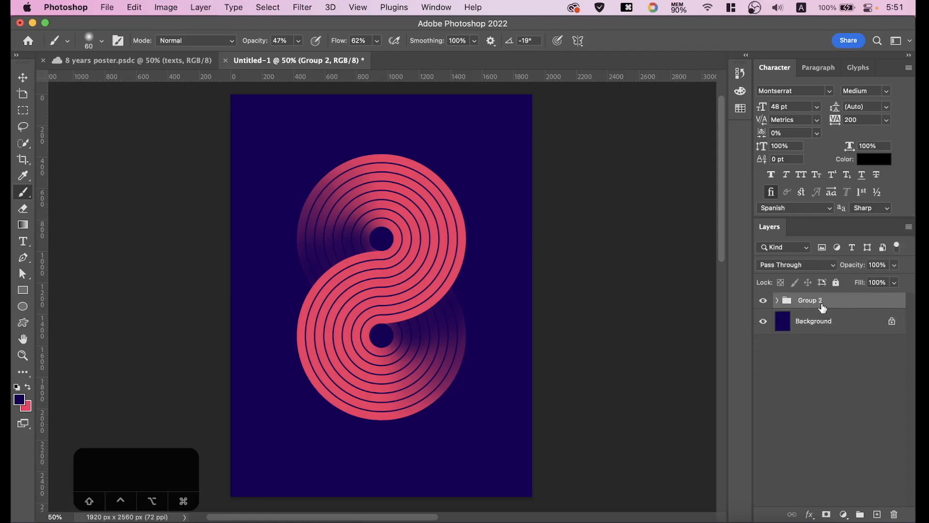
double_click(815, 301)
text(8)
key(Return)
Convert the 8 group to a smart object and toggle its visibility to check it.
right_click(815, 302)
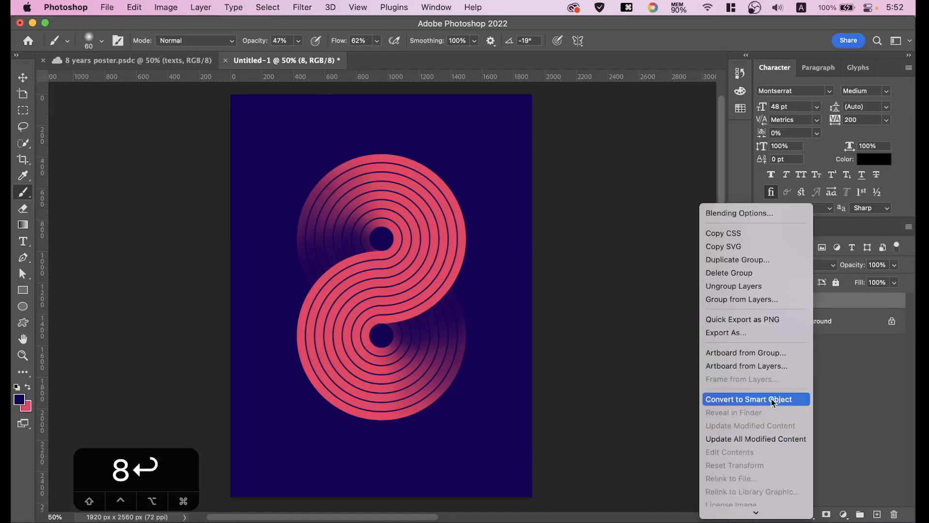
click(776, 399)
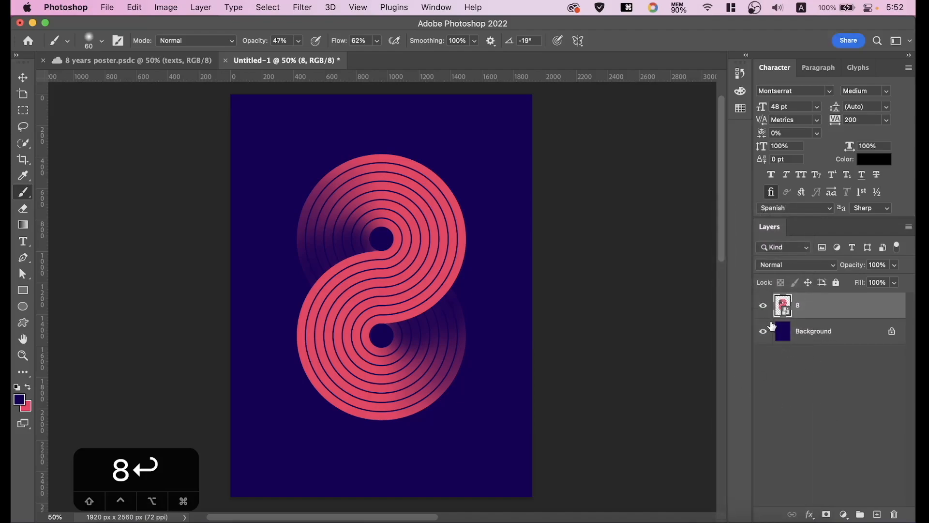
click(763, 309)
click(763, 309)
Apply the Add Noise filter to the 8 smart object with a 4% amount and Gaussian distribution.
click(296, 9)
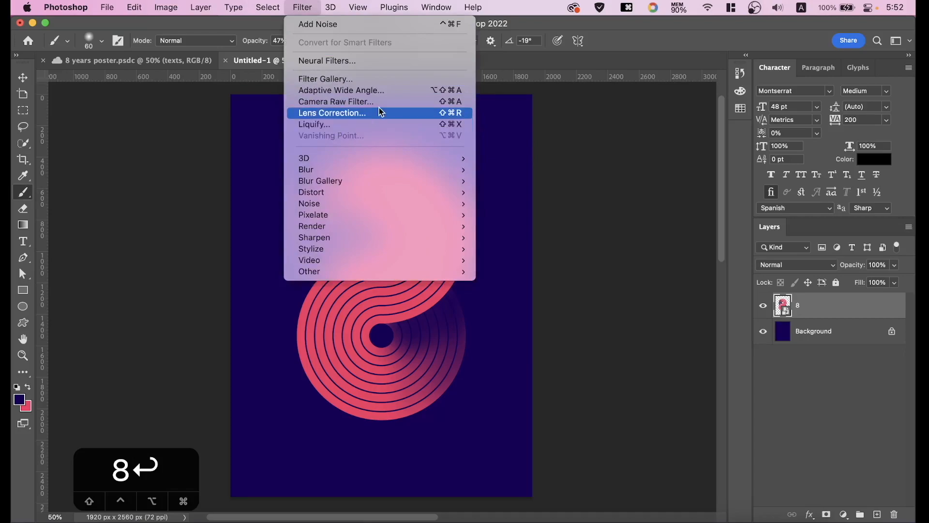
mouse_move(397, 204)
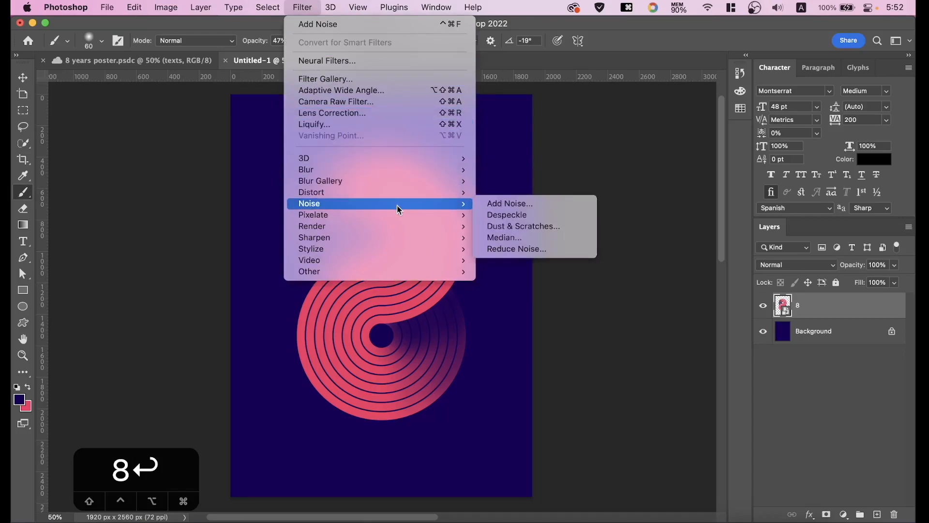
click(565, 204)
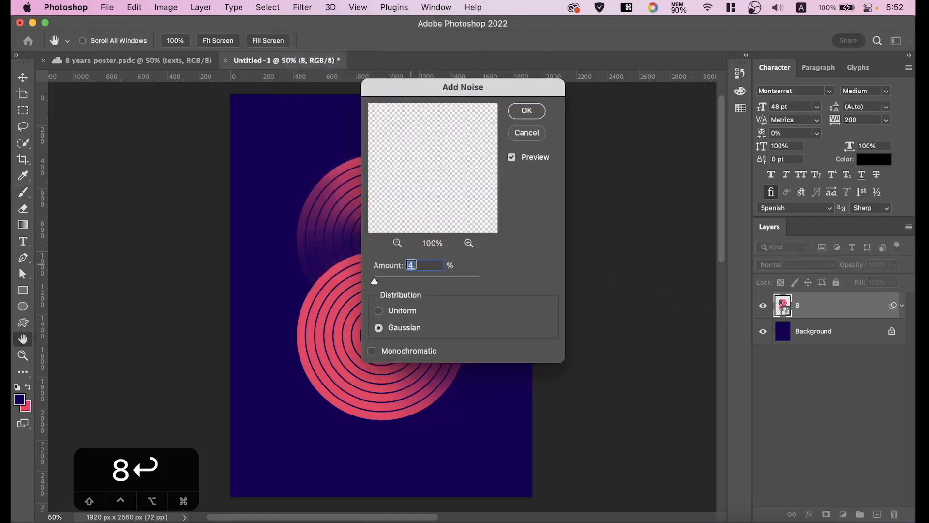
click(402, 330)
click(537, 112)
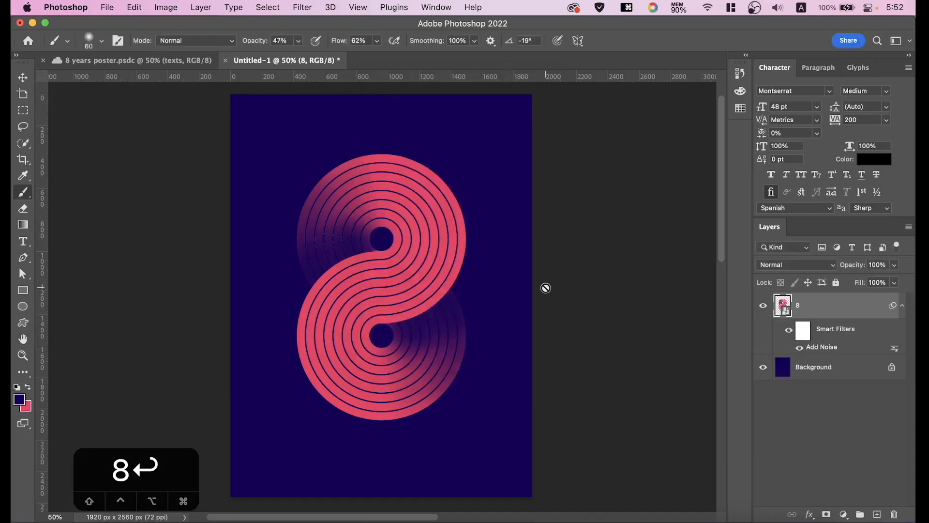
Inspect the noise texture on the rings up close and on the full poster, toggling the 8 layer's visibility.
key(super+equal)
key(super+equal)
key(super+equal)
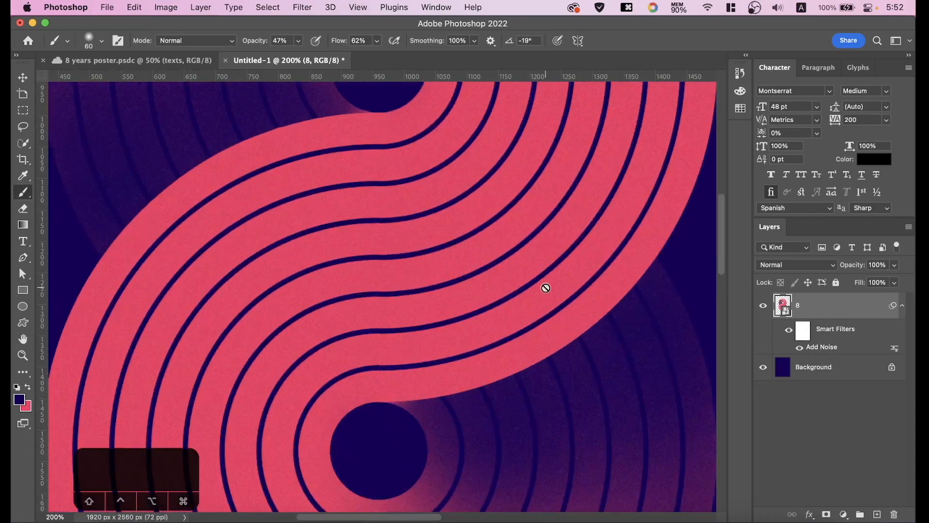
drag(456, 189, 539, 396)
drag(388, 213, 421, 302)
drag(524, 237, 464, 216)
key(super+minus)
key(super+minus)
key(super+minus)
key(super+minus)
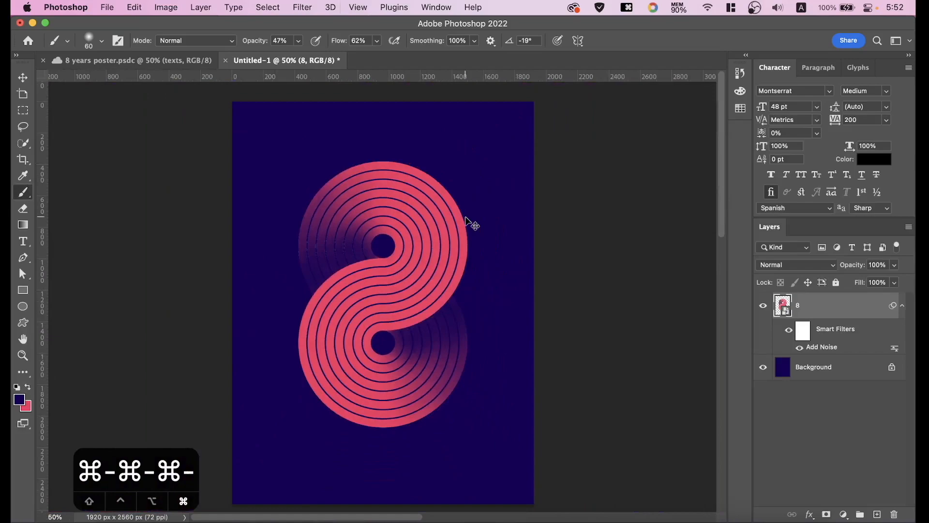
key(super+minus)
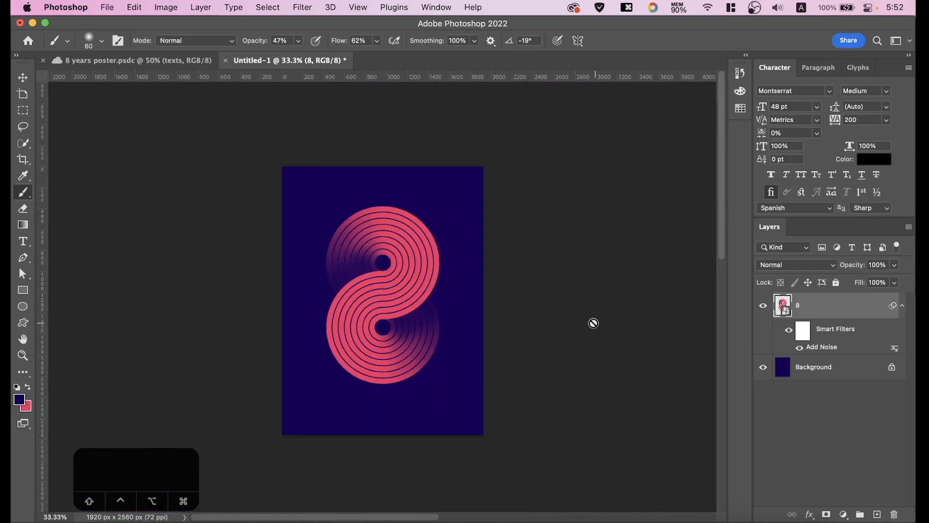
click(768, 310)
click(768, 310)
Scale the 8 smart object down to about 82% and keep it centred horizontally on the poster.
key(super+t)
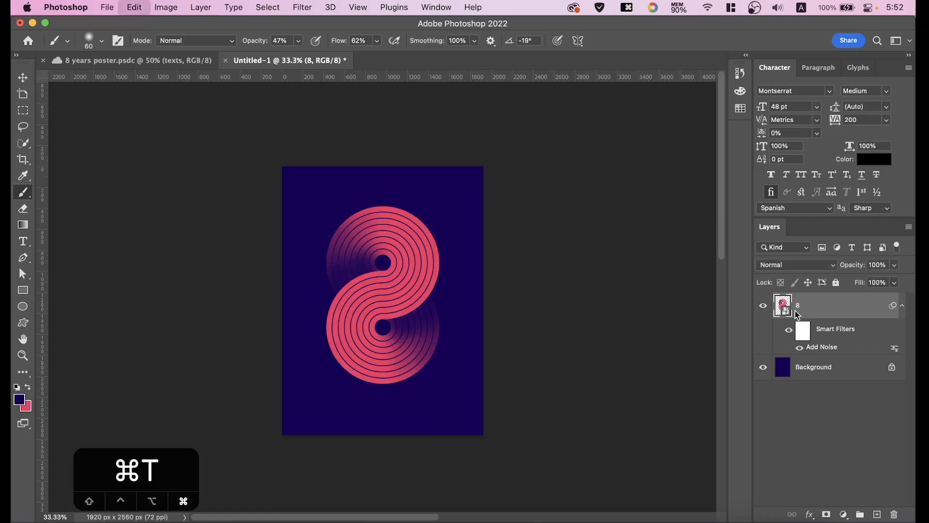
click(504, 234)
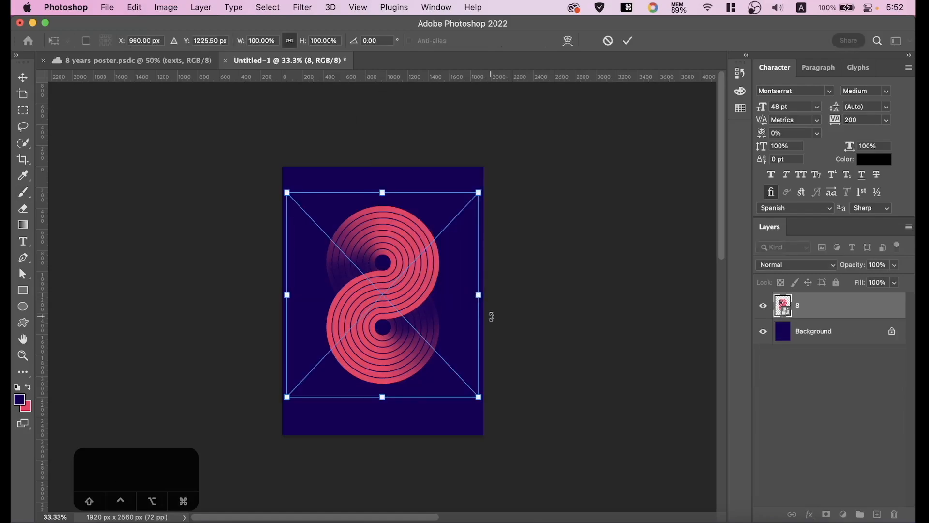
drag(482, 303, 445, 299)
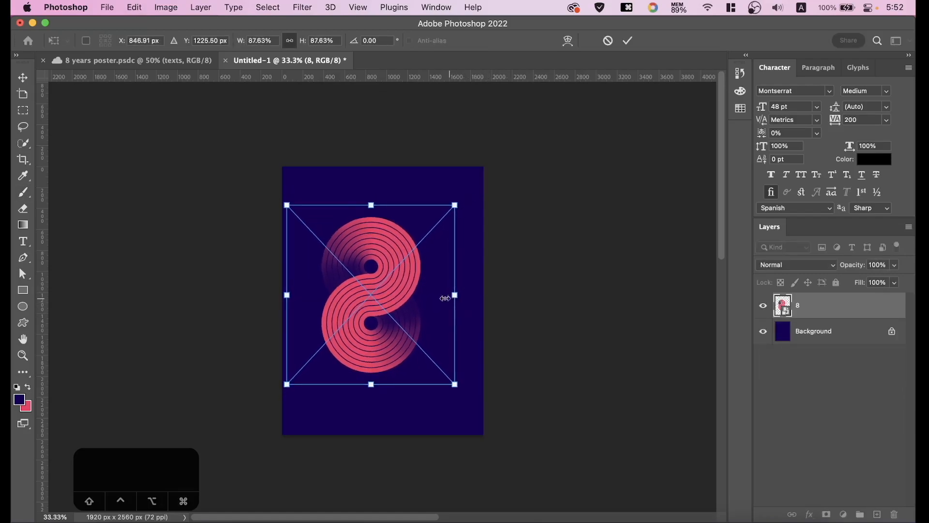
drag(380, 294, 392, 294)
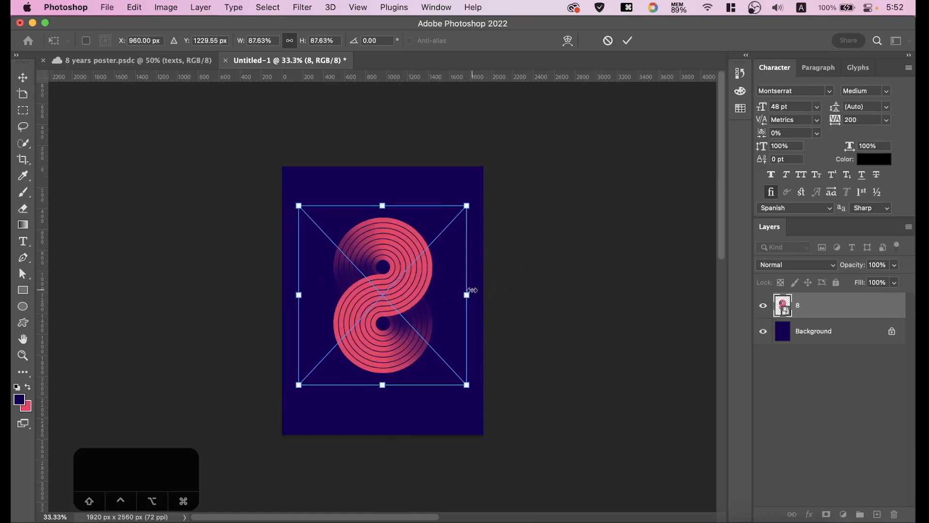
drag(466, 295, 446, 297)
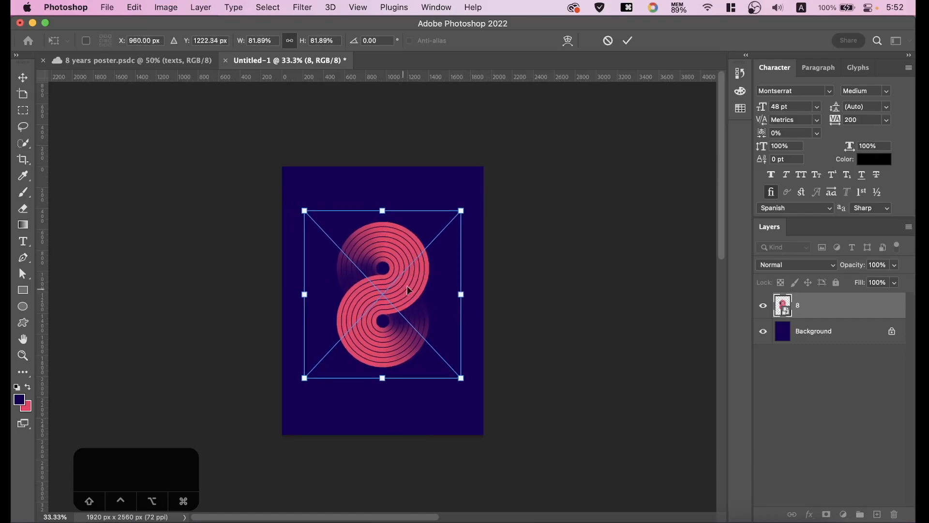
click(628, 41)
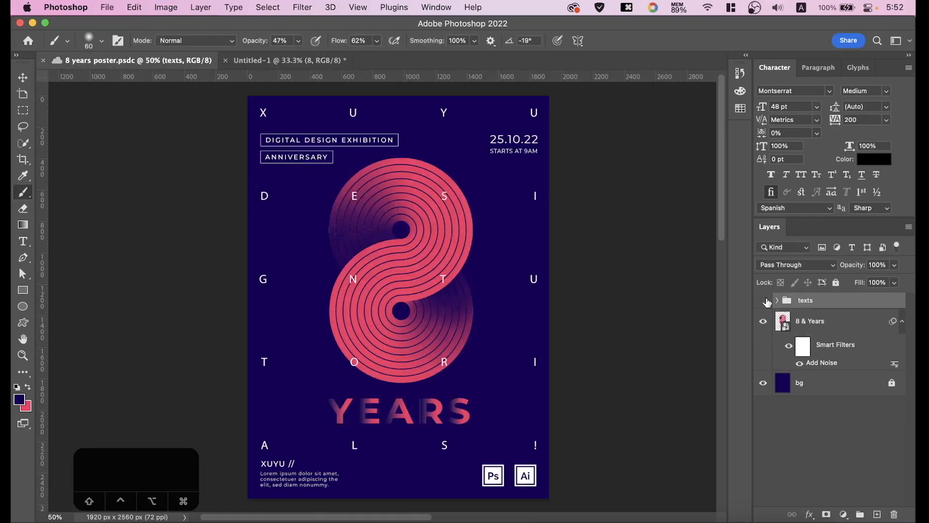
Copy the texts group from 8 years poster.psdc into Untitled-1 and compare the layout with the original poster.
click(765, 301)
click(765, 300)
key(super+s)
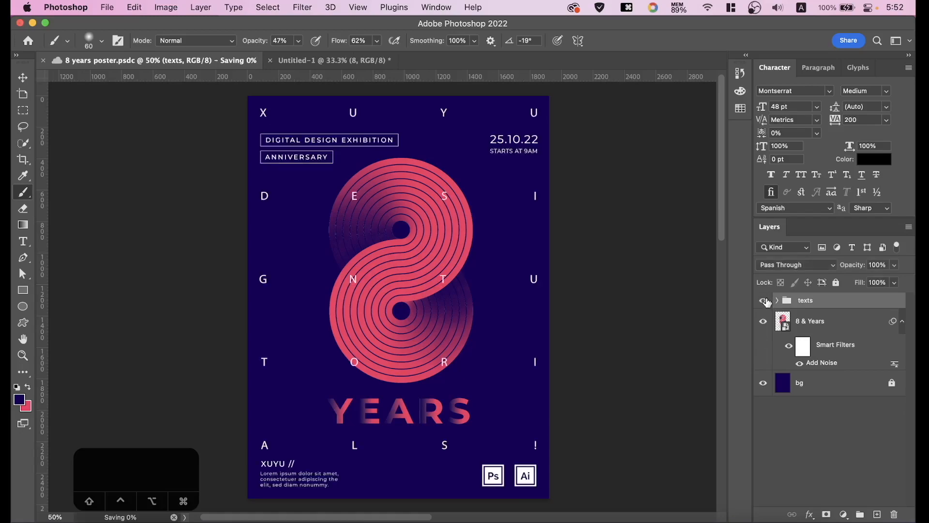
key(super+c)
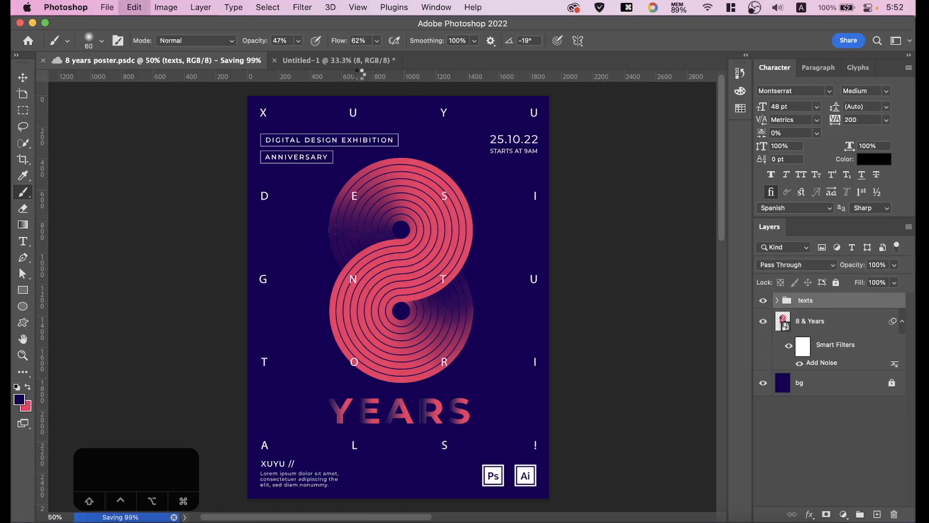
click(349, 62)
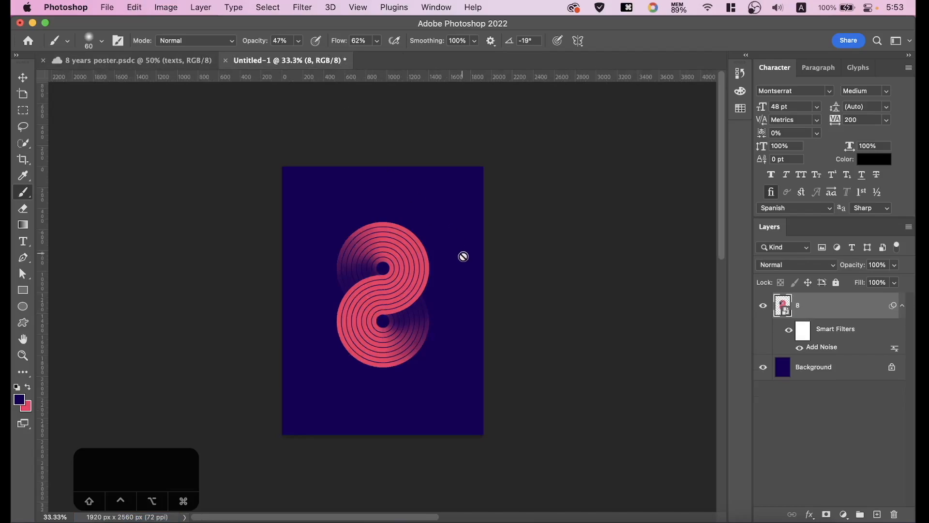
key(super+v)
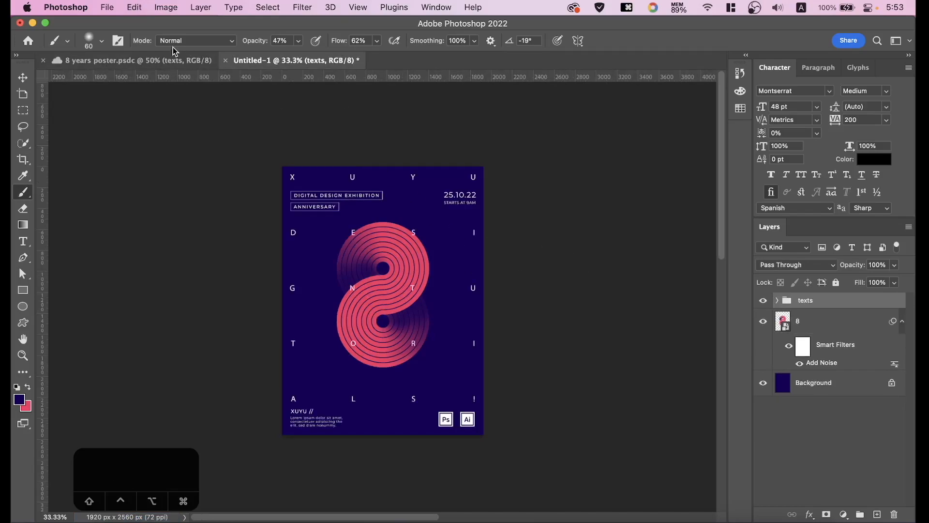
click(149, 60)
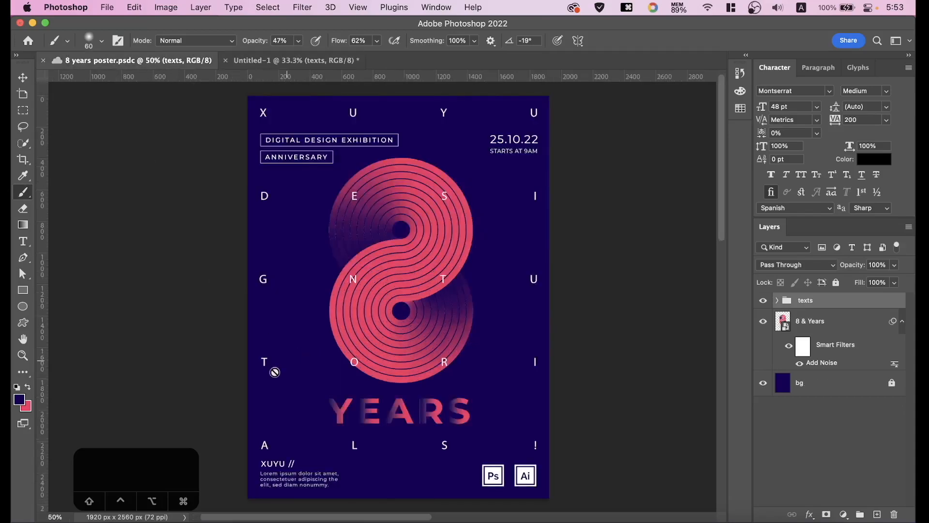
click(280, 62)
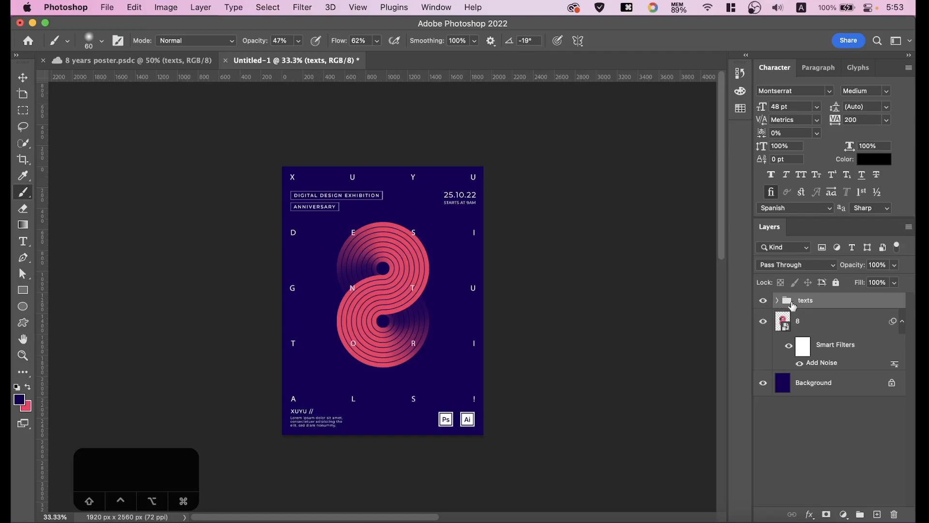
Lock the texts group and the 8 smart object layer.
click(836, 282)
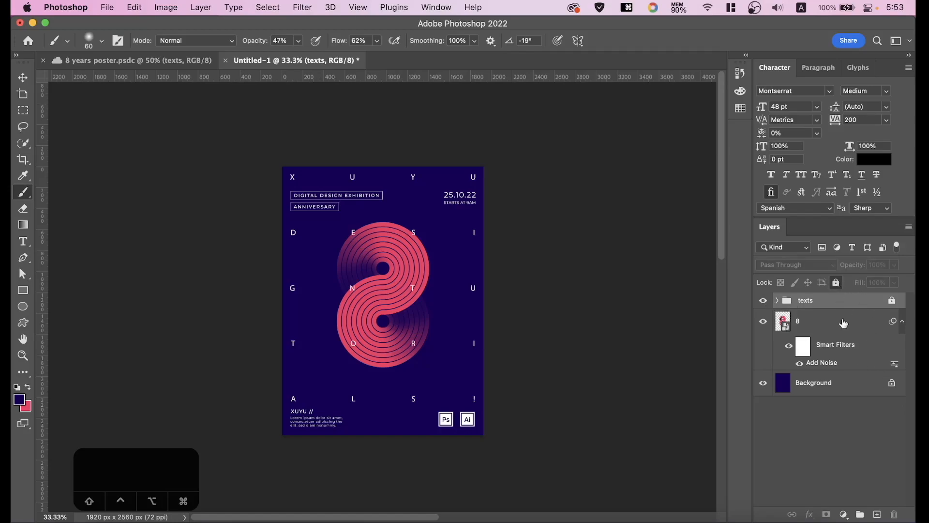
click(857, 325)
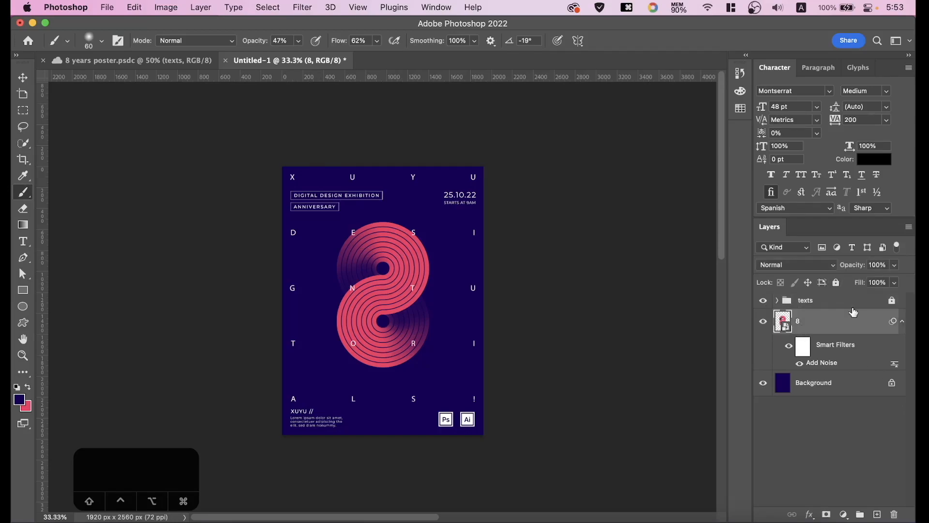
click(839, 281)
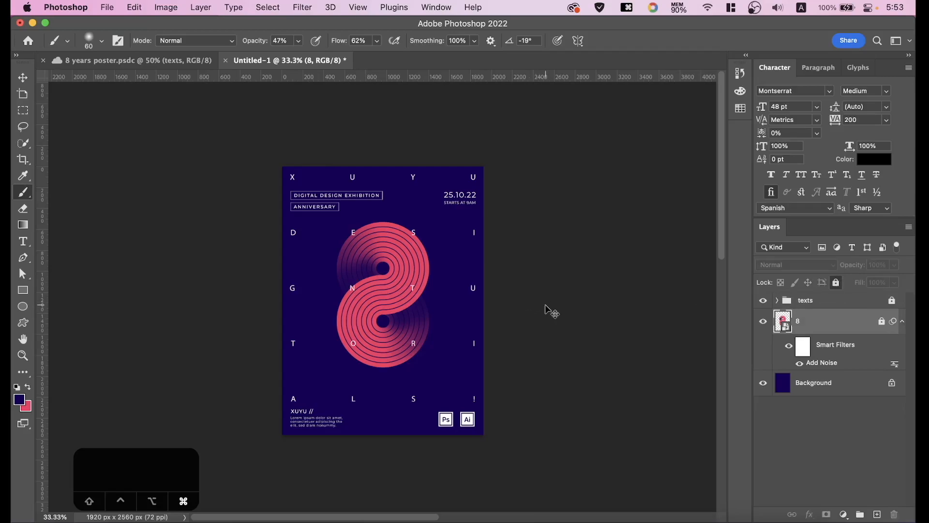
Add a text layer with the letter Y just below the lower ring of the figure 8.
key(super+equal)
key(super+equal)
key(super+equal)
key(super+equal)
drag(544, 308, 498, 192)
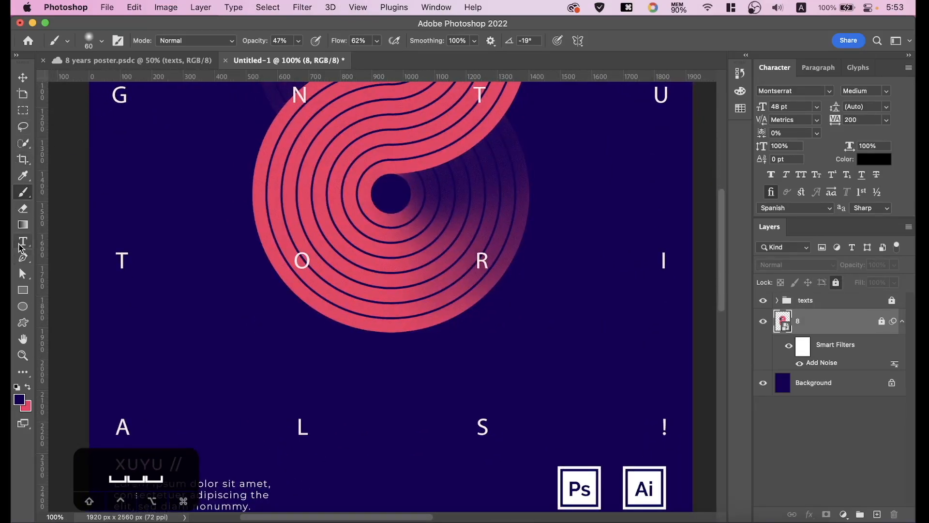
click(23, 241)
click(307, 366)
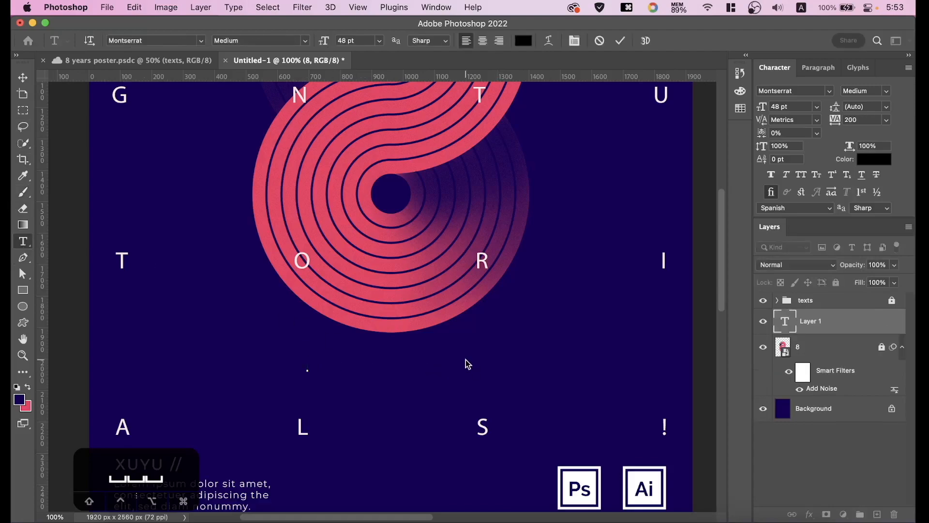
text(Y)
click(619, 41)
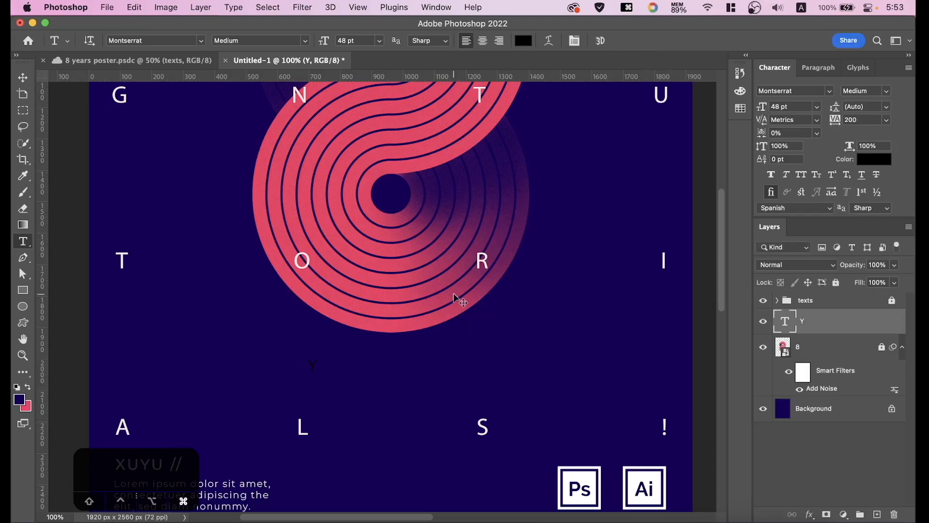
Format the letter Y in white Montserrat ExtraBold at 72 pt.
click(862, 160)
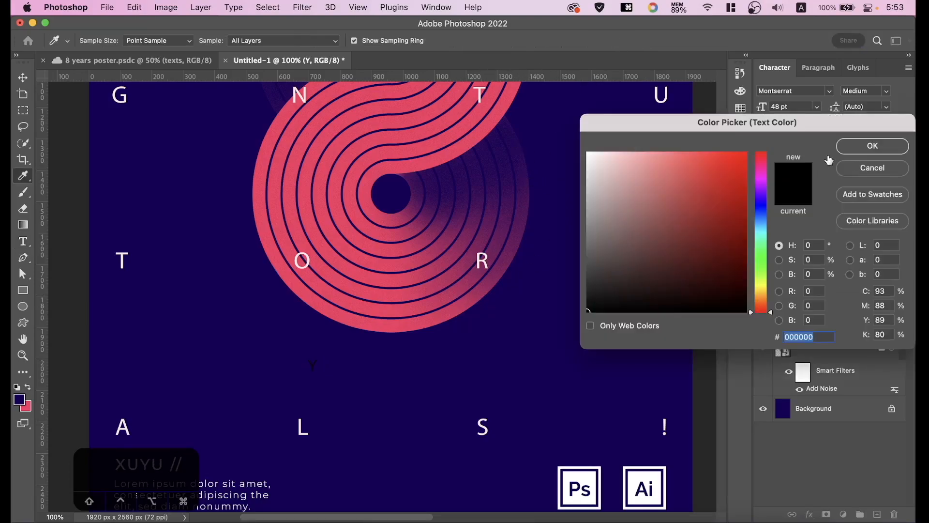
drag(642, 177, 565, 140)
click(874, 147)
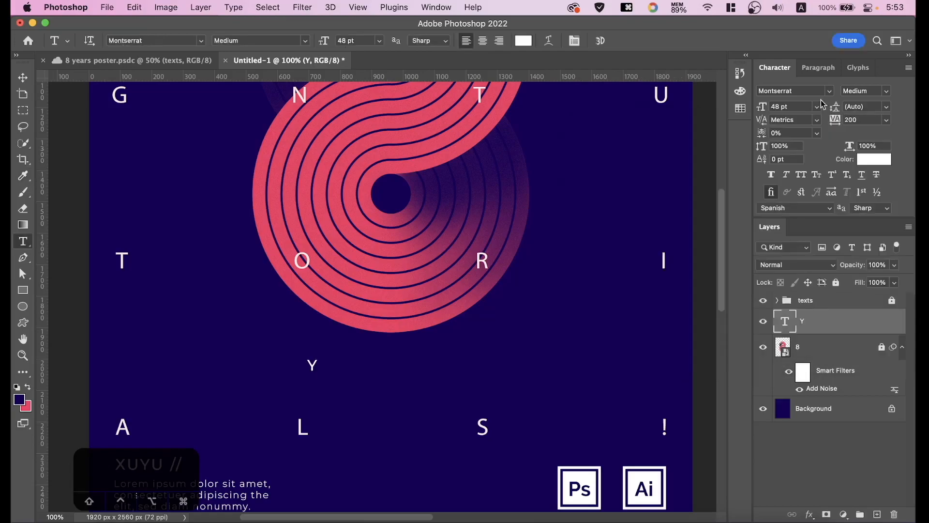
click(894, 91)
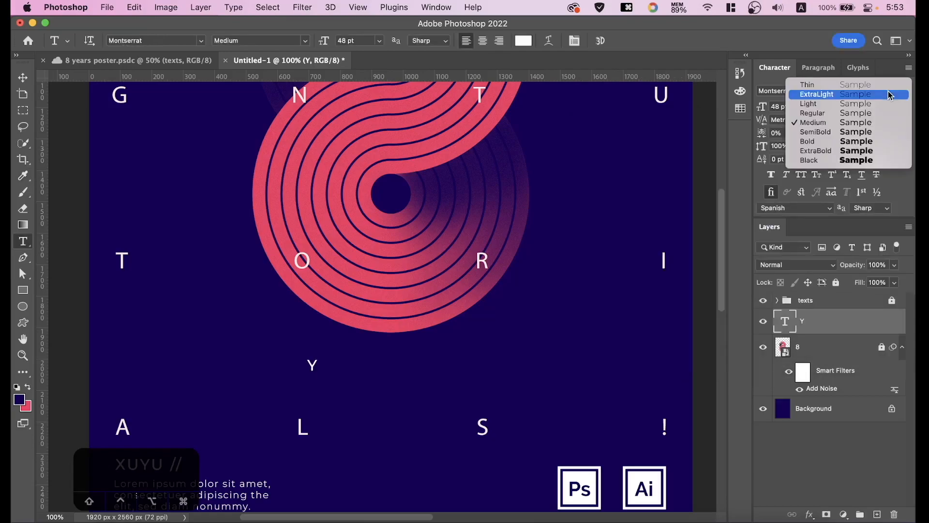
click(871, 152)
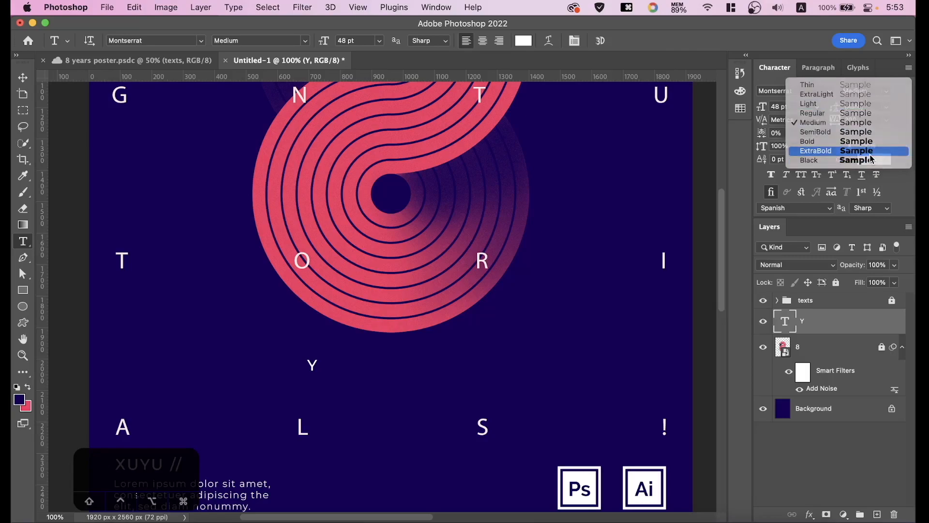
click(816, 107)
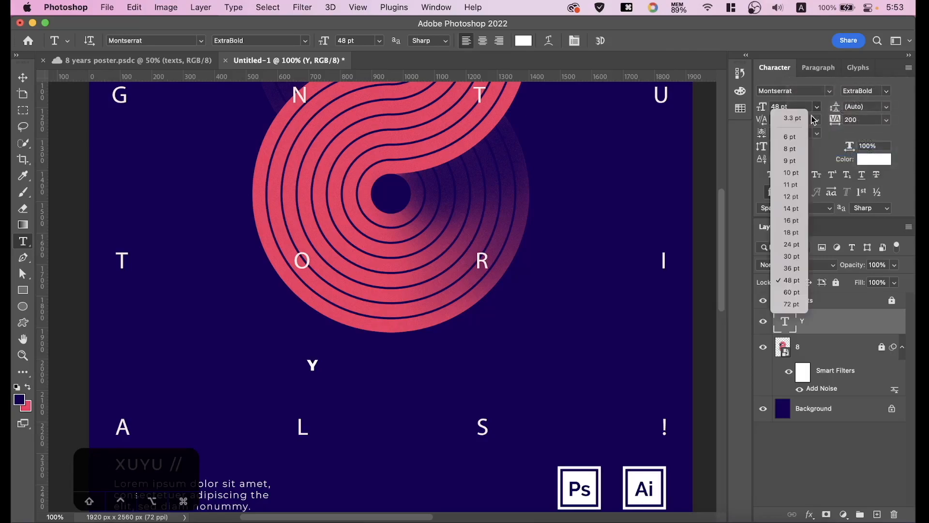
click(803, 304)
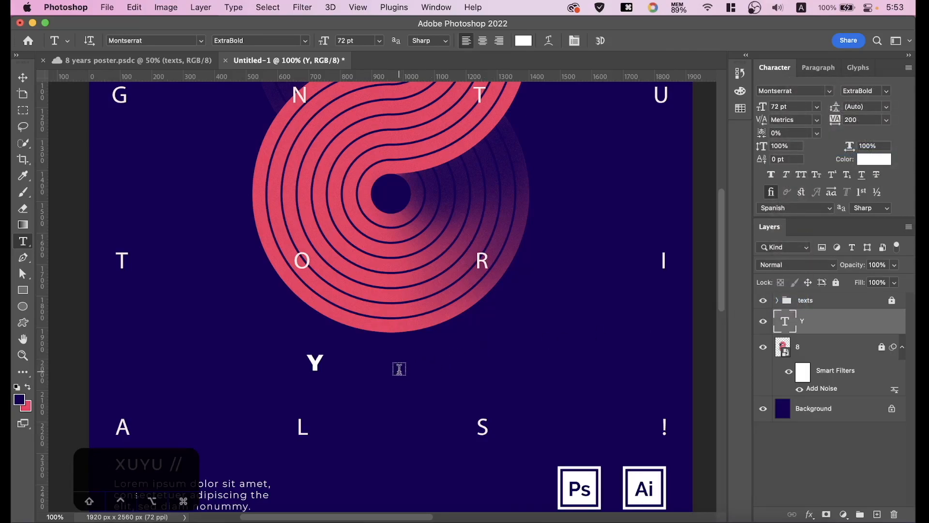
Enlarge the letter Y to about 203 pt and place it below the figure 8, near its left edge.
key(super+t)
drag(327, 368, 245, 369)
click(648, 40)
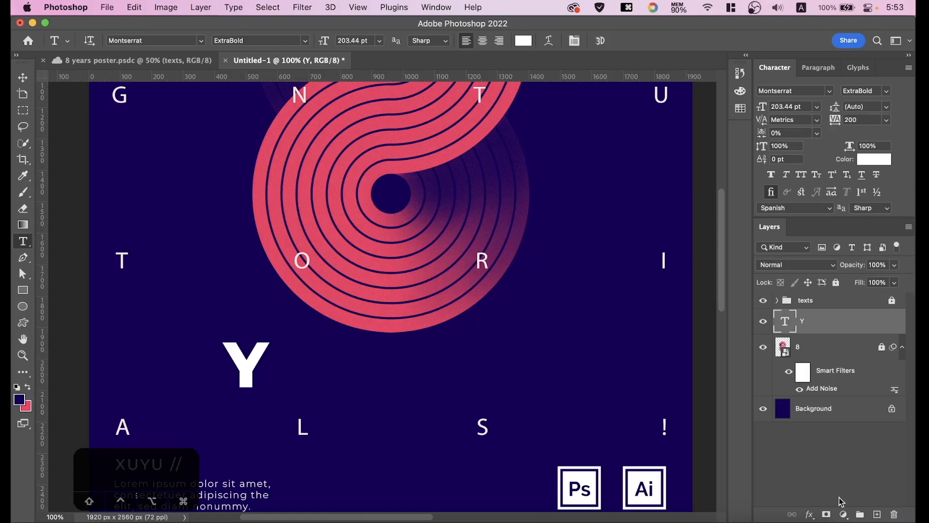
Apply a linear navy-to-pink Gradient Overlay to the Y at 100% opacity, 0° angle and 100% scale.
click(811, 513)
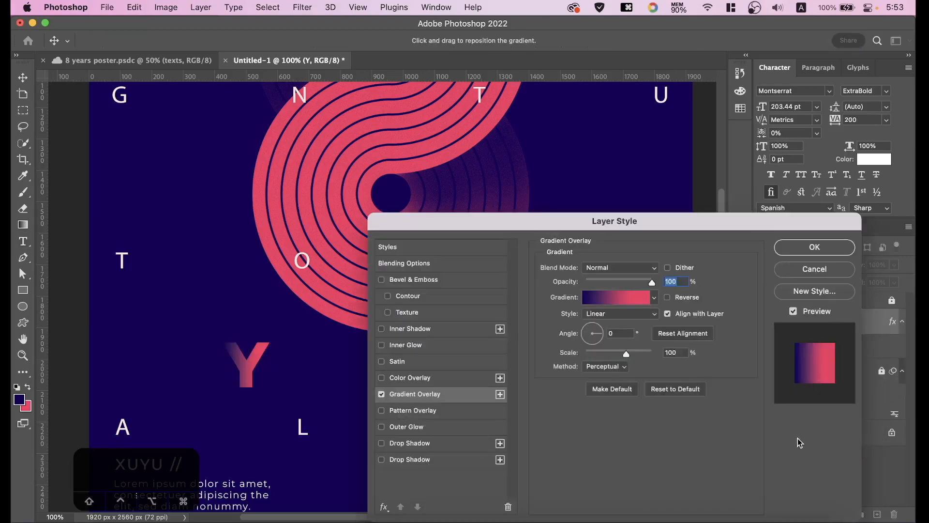
click(609, 300)
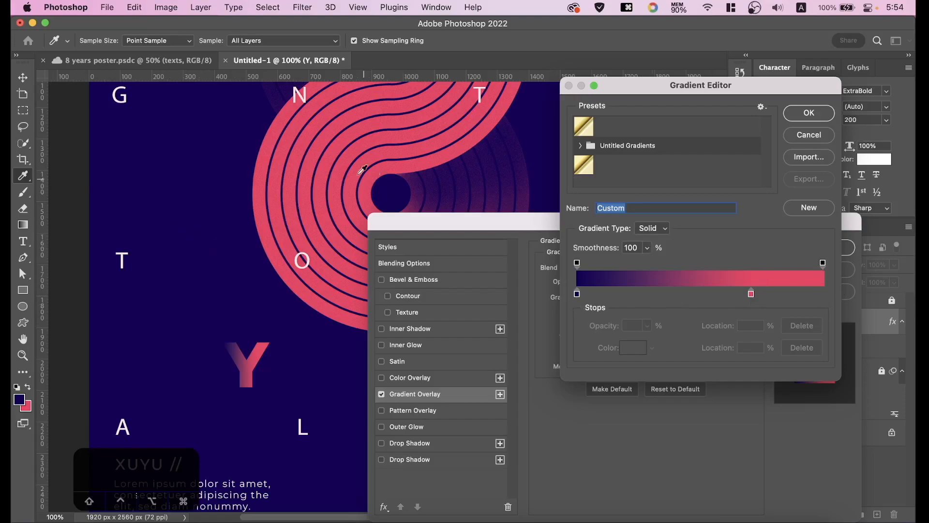
click(809, 113)
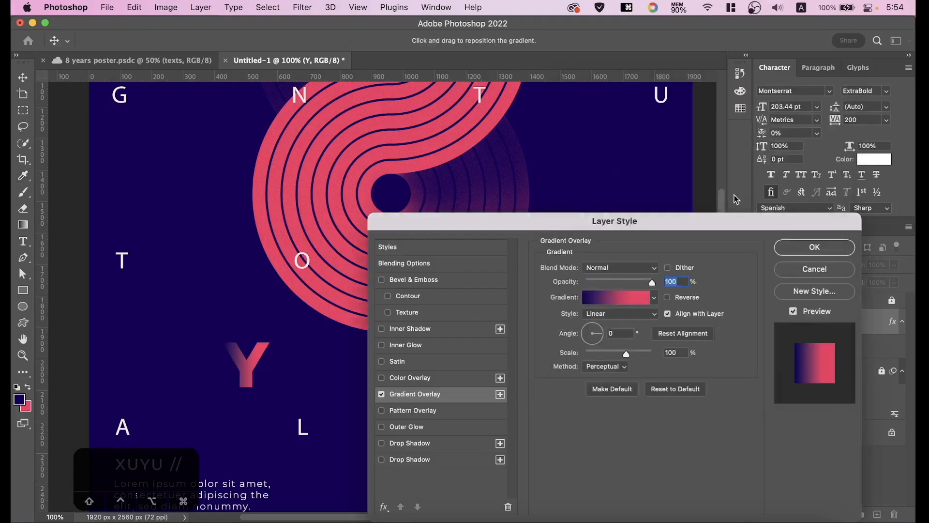
click(807, 248)
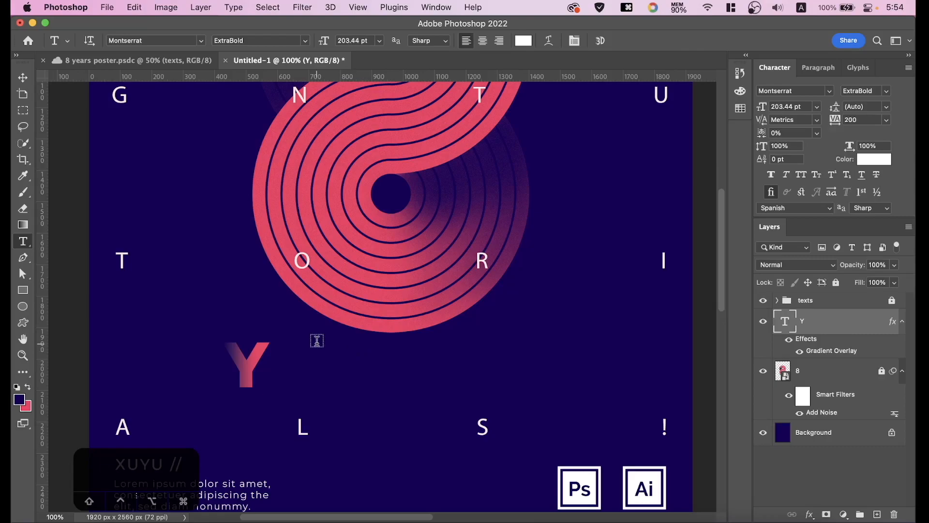
Duplicate the gradient Y to its right on the same line and change the copy's letter to E.
key(v)
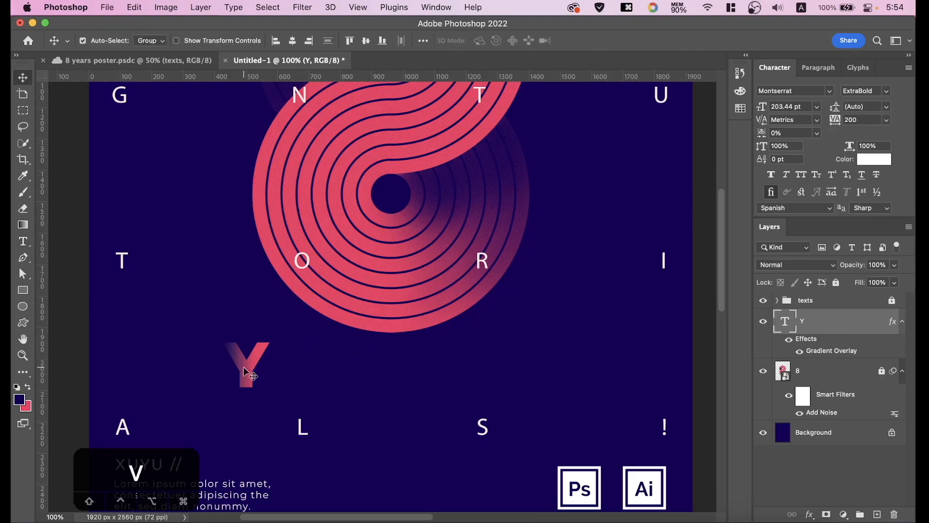
drag(246, 366, 347, 367)
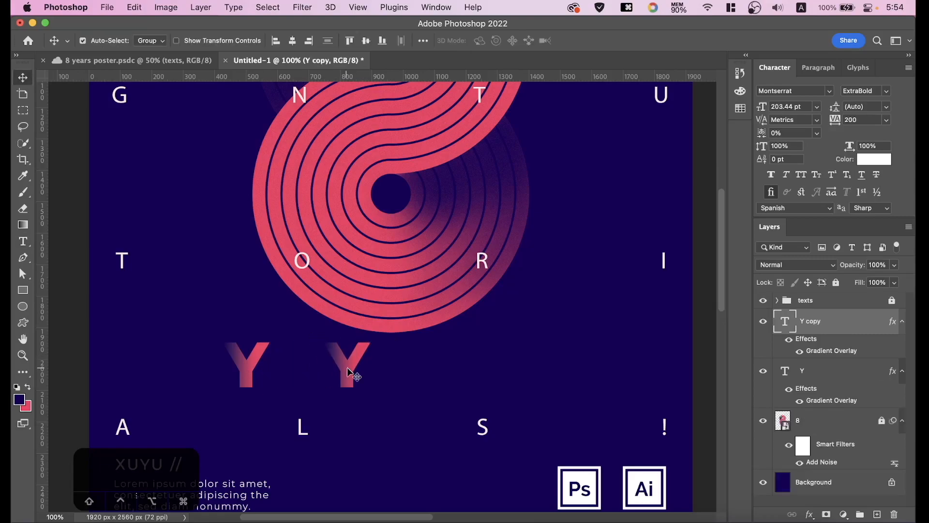
double_click(346, 366)
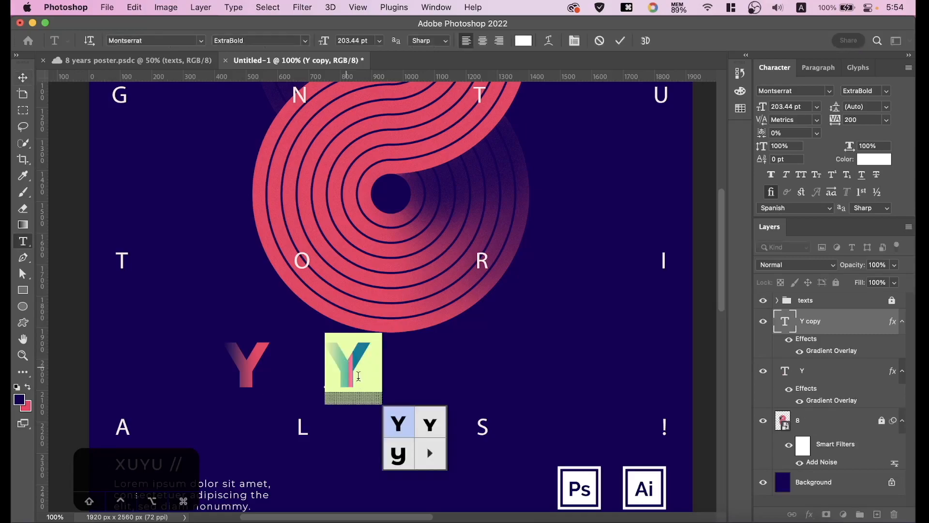
click(363, 366)
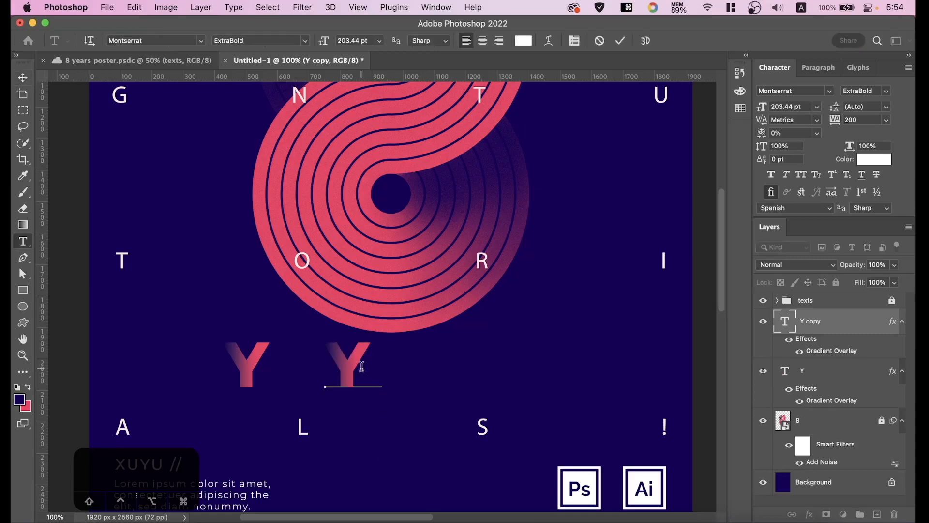
key(BackSpace)
text(E)
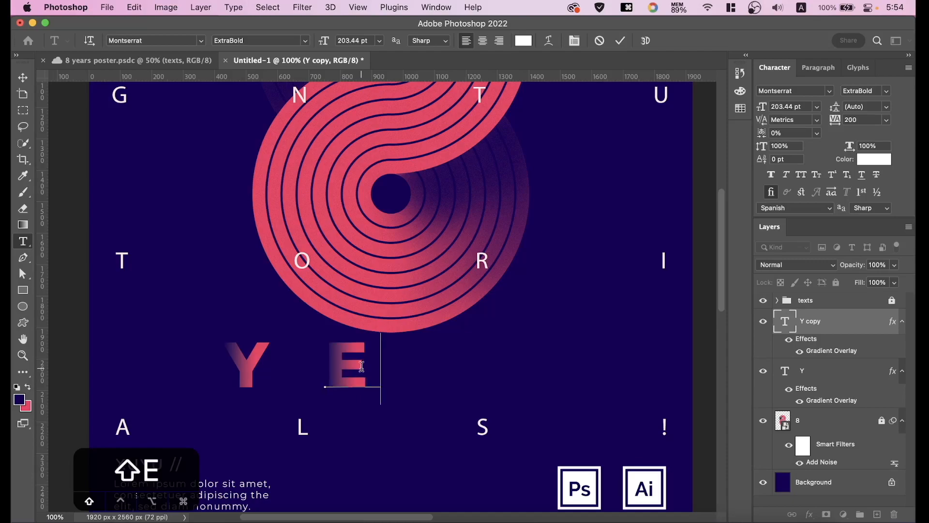
click(620, 41)
key(v)
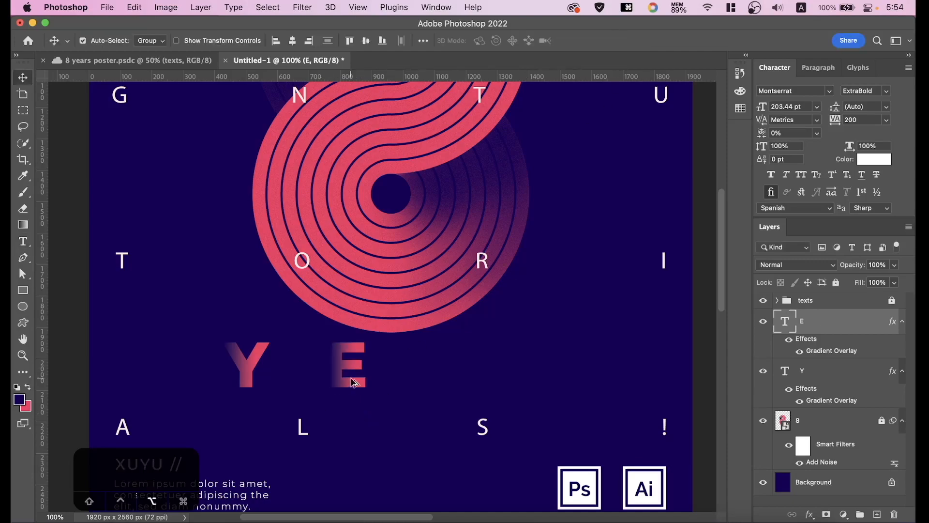
Duplicate the gradient E to its right on the same line and change the copy's letter to A.
drag(351, 373, 409, 368)
double_click(411, 366)
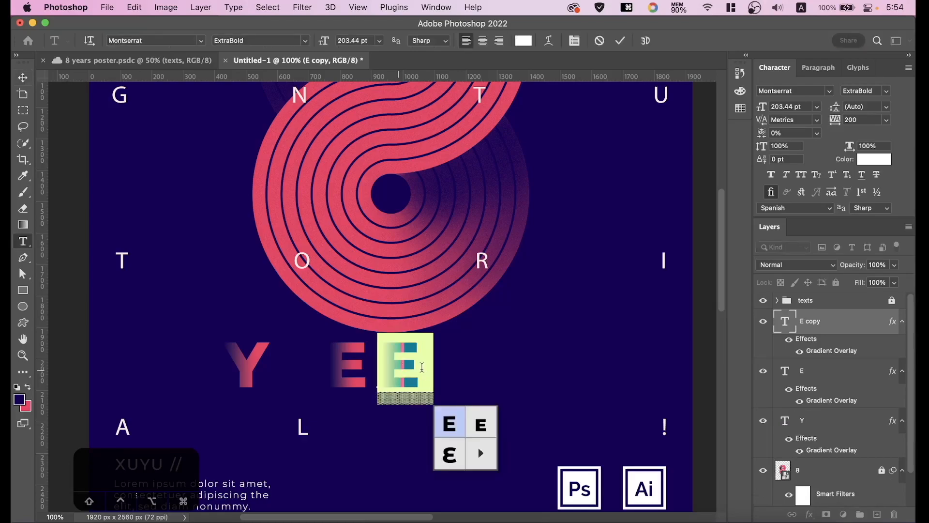
click(422, 367)
key(BackSpace)
text(A)
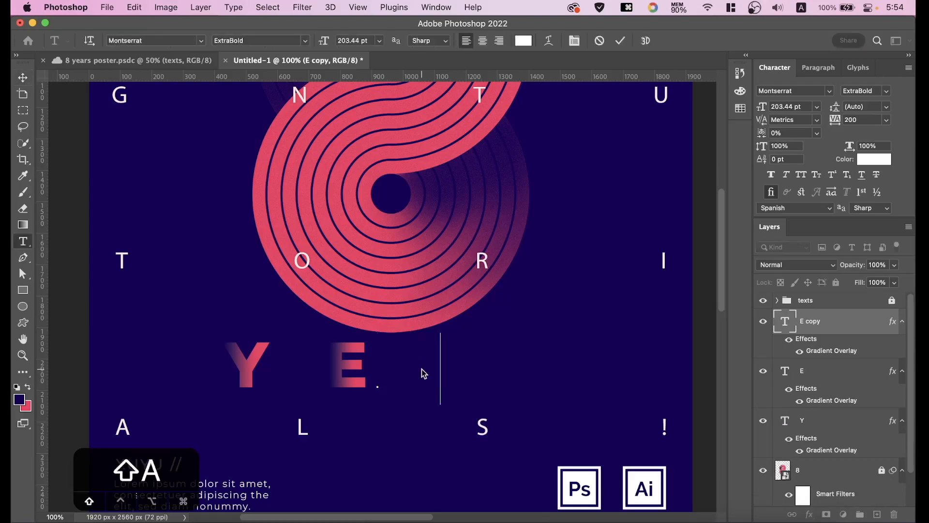
click(621, 41)
key(v)
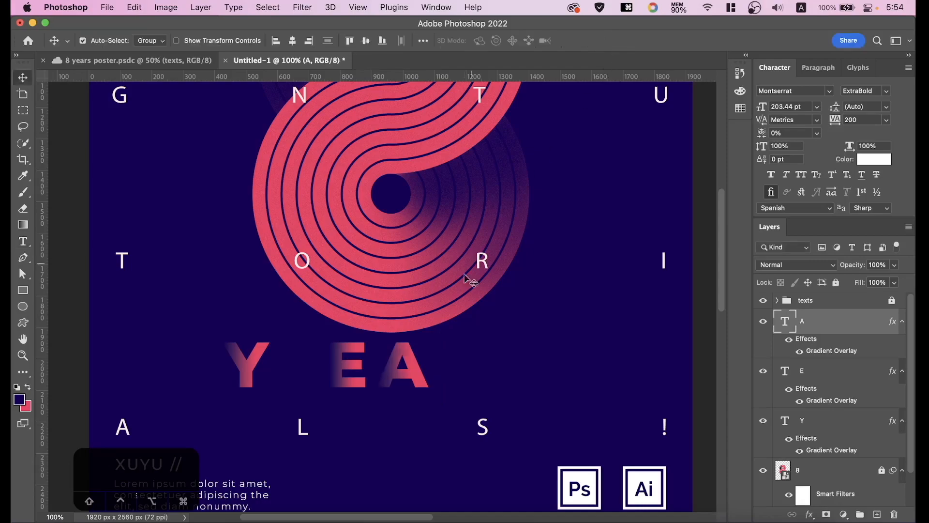
Duplicate the gradient A to its right on the same line and change the copy's letter to R.
drag(411, 369, 481, 363)
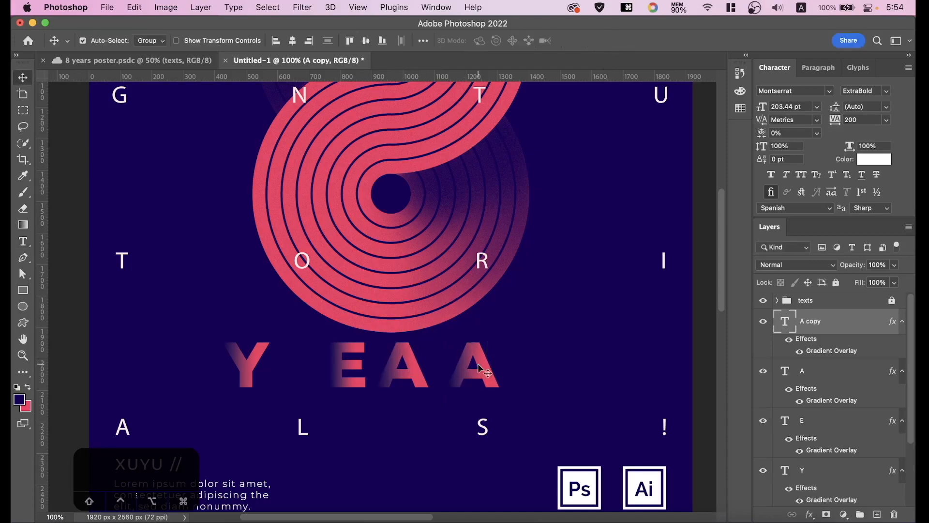
double_click(481, 363)
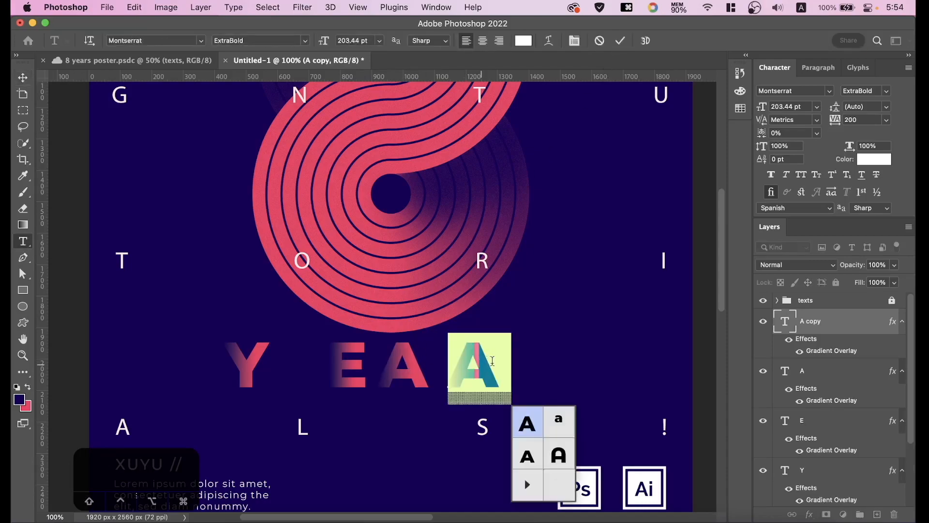
click(492, 361)
key(BackSpace)
text(R)
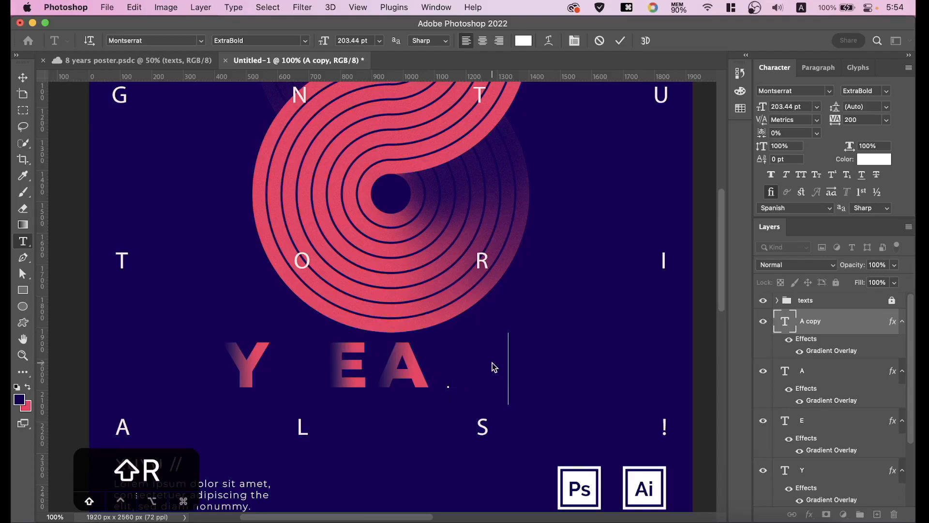
click(620, 41)
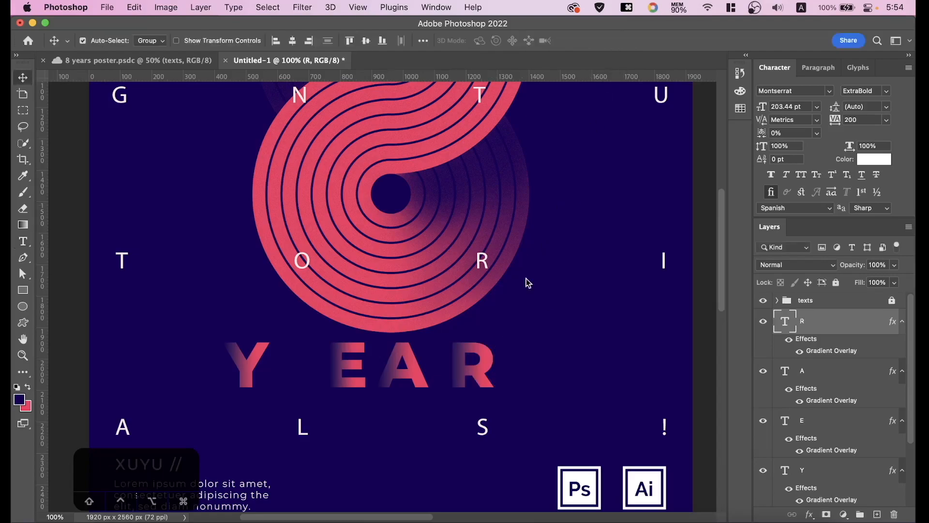
Duplicate the gradient R to its right on the same line and change the copy's letter to S.
drag(476, 379, 567, 370)
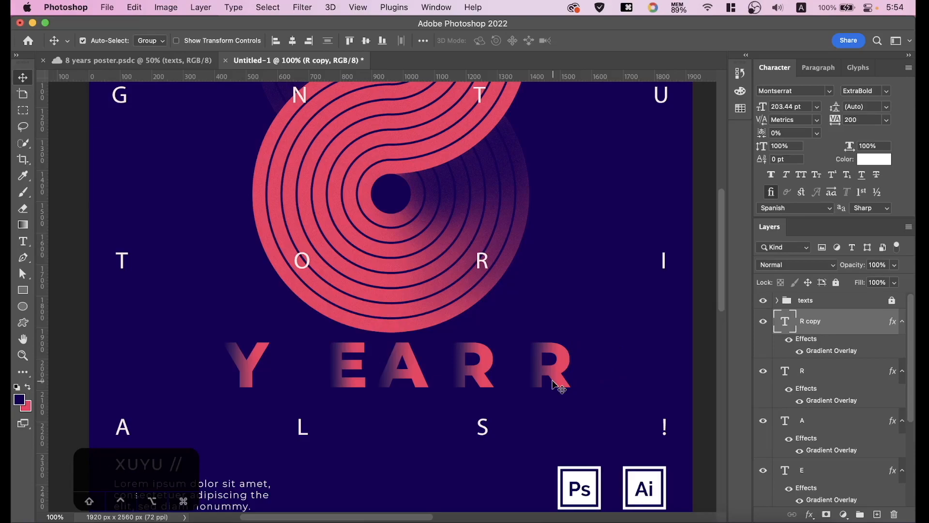
double_click(556, 372)
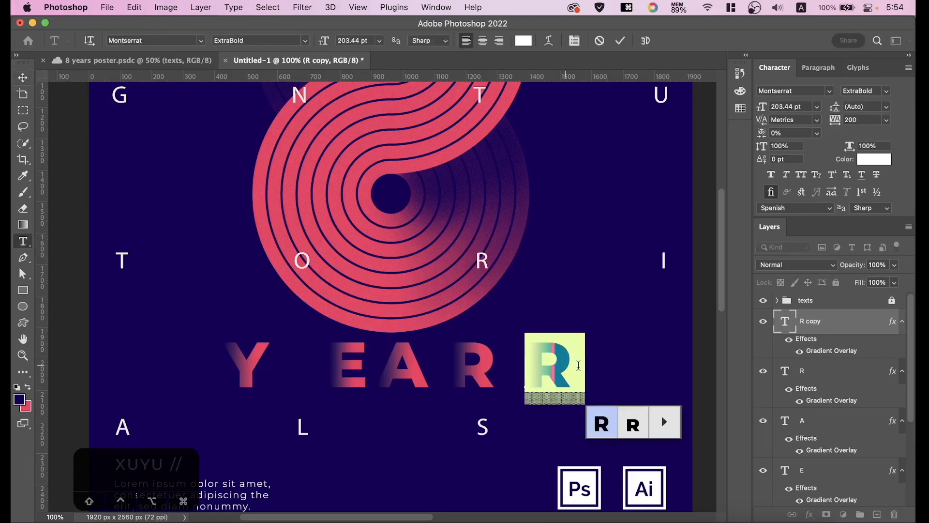
click(581, 365)
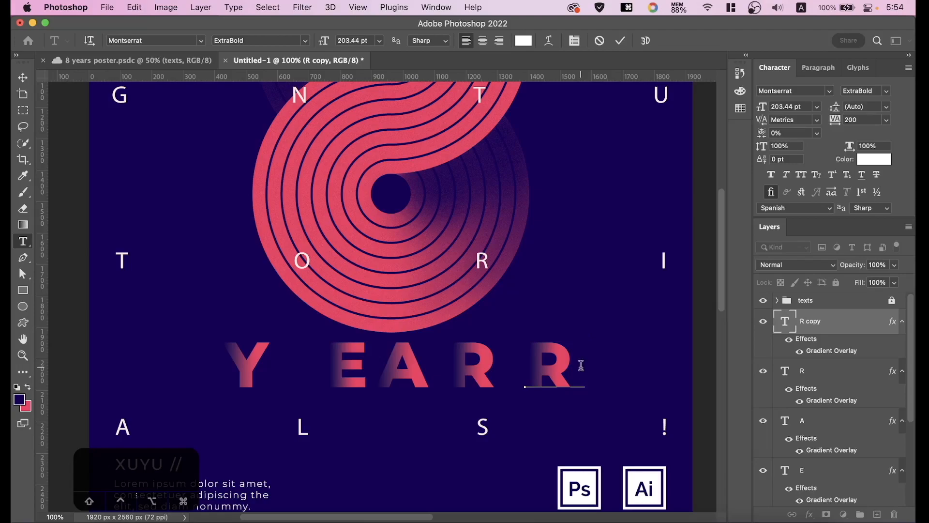
key(BackSpace)
text(S)
click(620, 41)
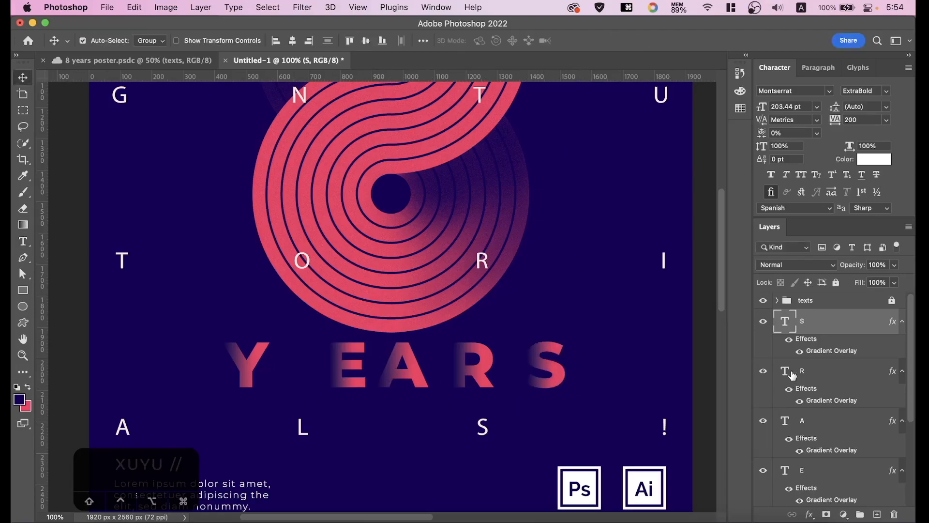
Align the five YEARS letters on their vertical centers relative to the selection and distribute them evenly horizontally.
scroll(843, 407, down, 1)
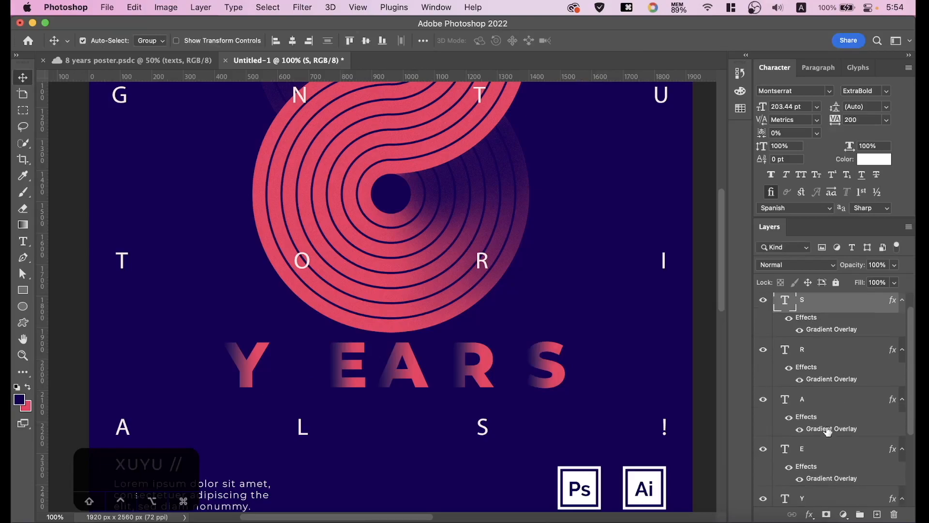
shift+click(825, 494)
click(426, 40)
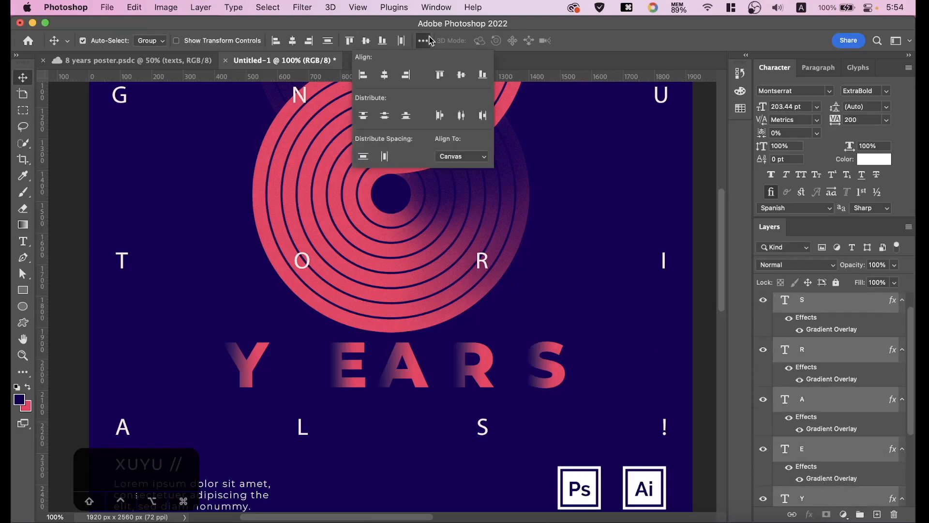
click(469, 157)
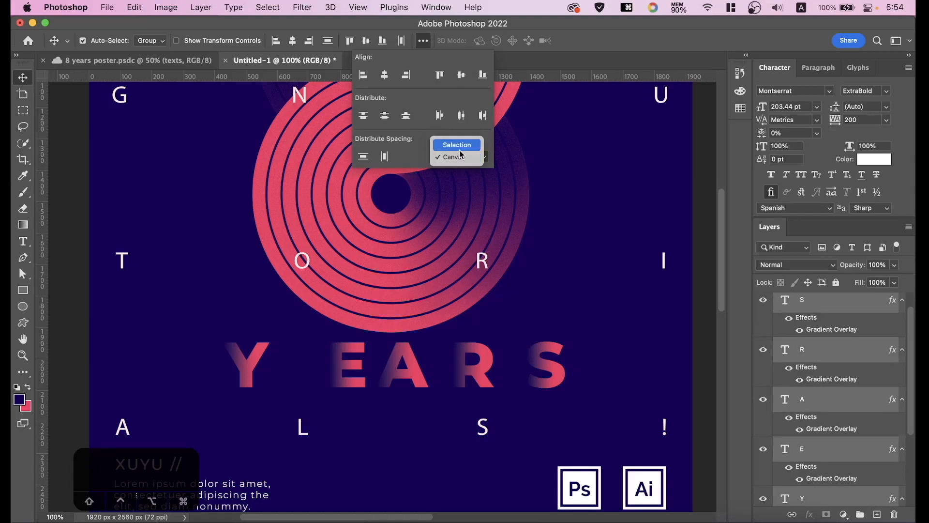
click(458, 146)
click(367, 44)
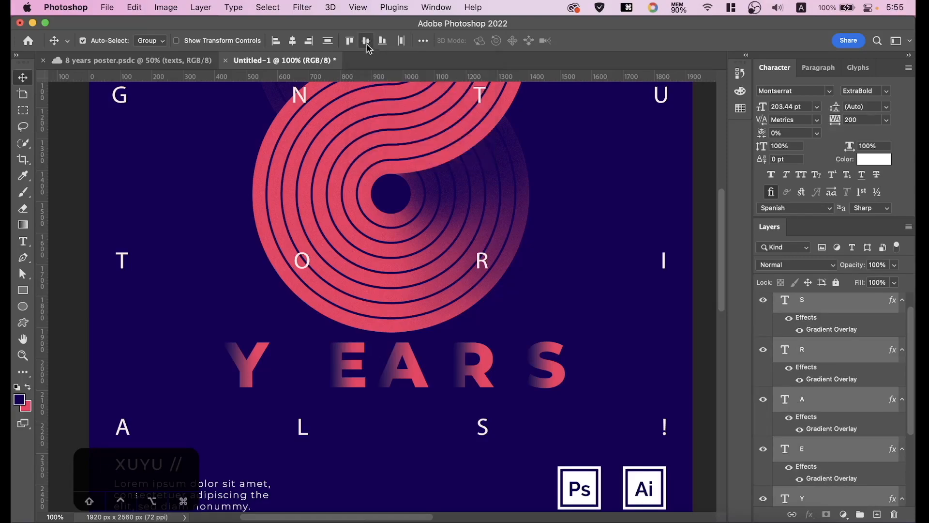
click(400, 42)
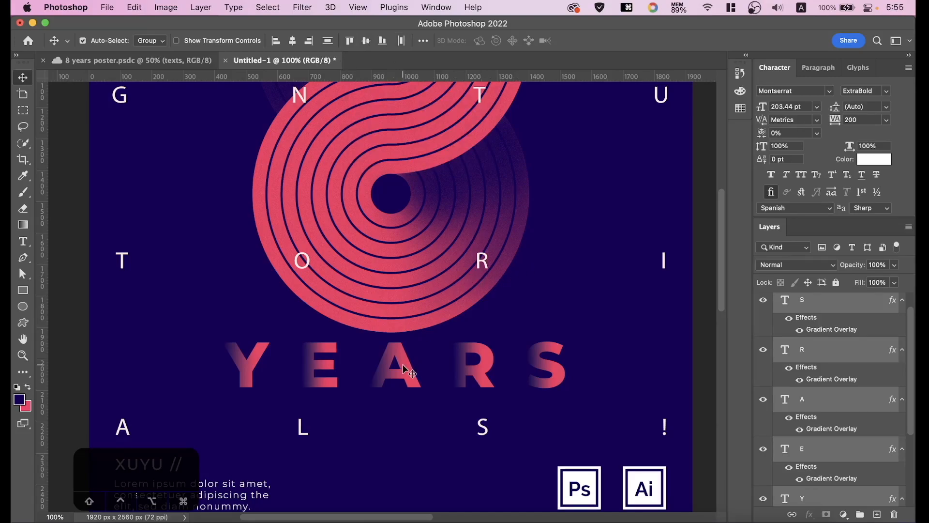
Move the five YEARS letters slightly lower, away from the figure 8, and group their layers.
drag(402, 364, 413, 384)
key(super+g)
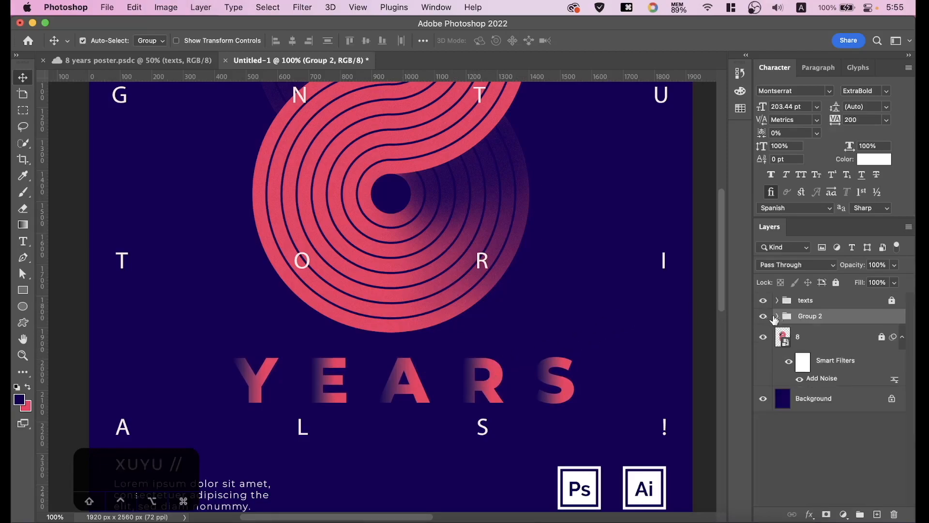
Center the YEARS letter group horizontally, aligned to the canvas.
key(super+minus)
key(super+minus)
key(super+minus)
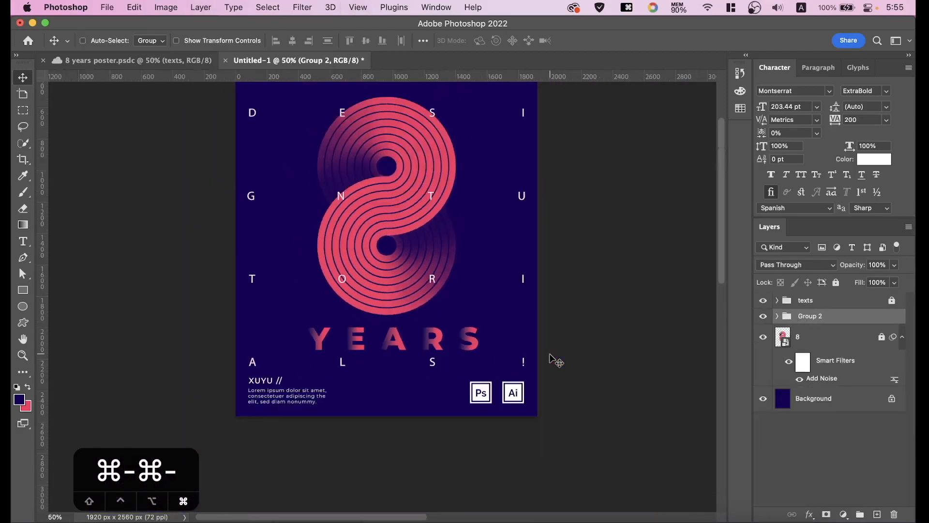
key(super+equal)
key(super+minus)
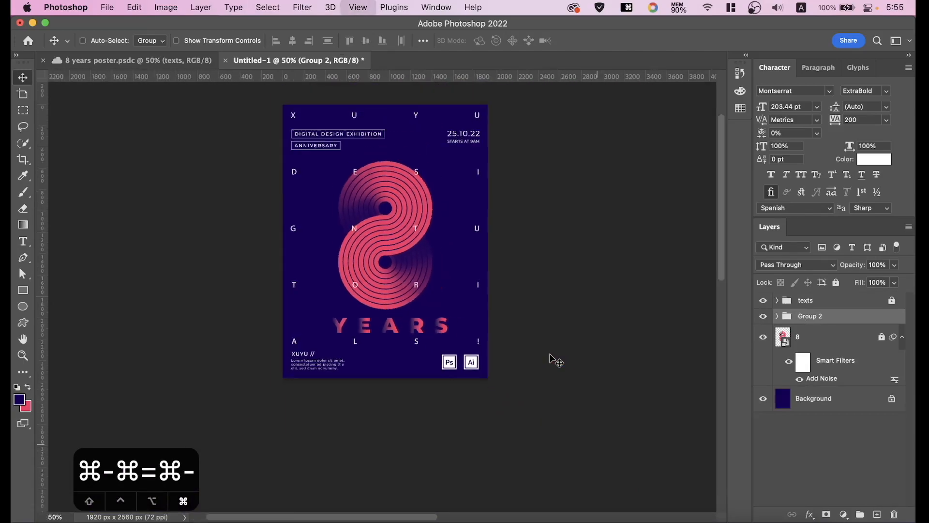
key(super+equal)
drag(576, 253, 608, 283)
key(super+equal)
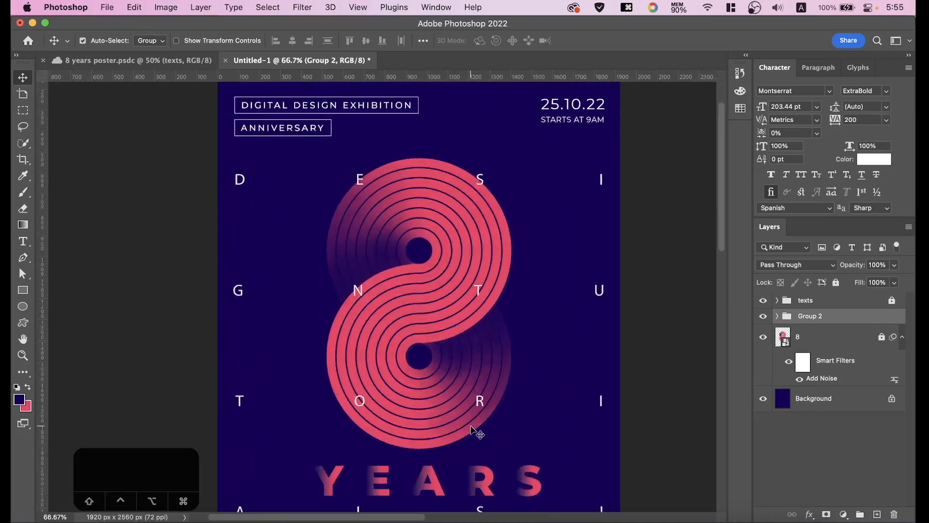
drag(504, 421, 516, 383)
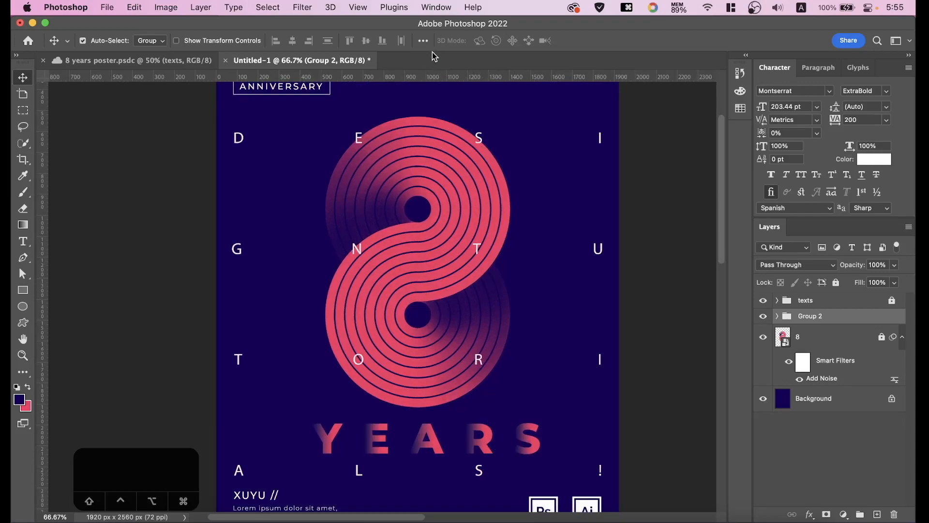
click(423, 40)
click(457, 157)
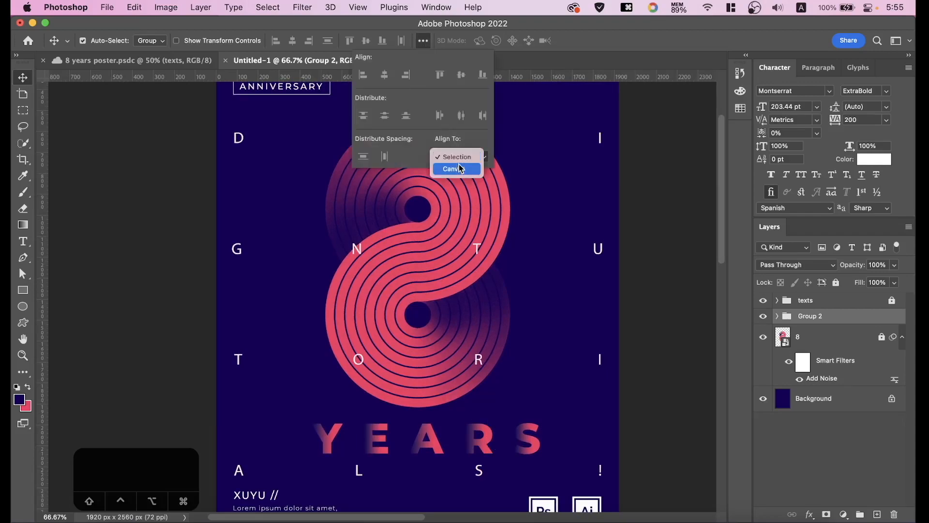
click(459, 168)
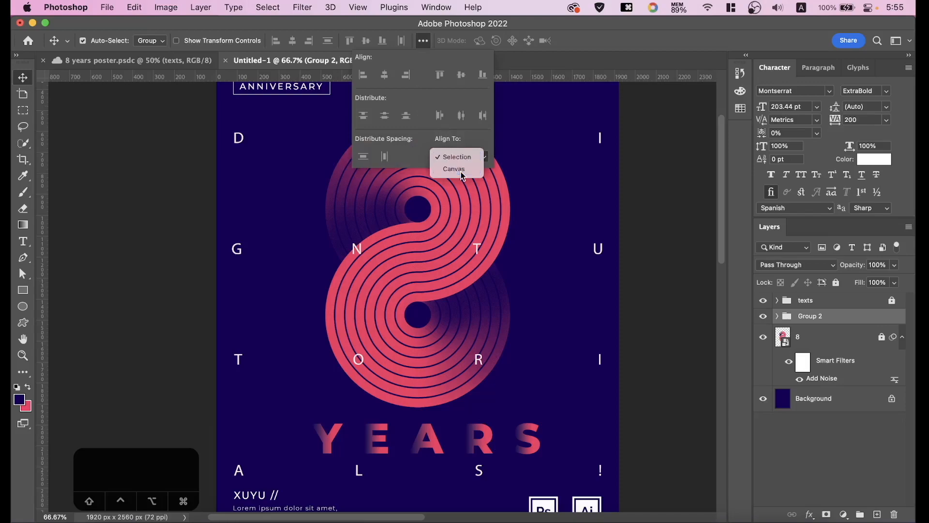
click(293, 42)
key(super+minus)
key(super+minus)
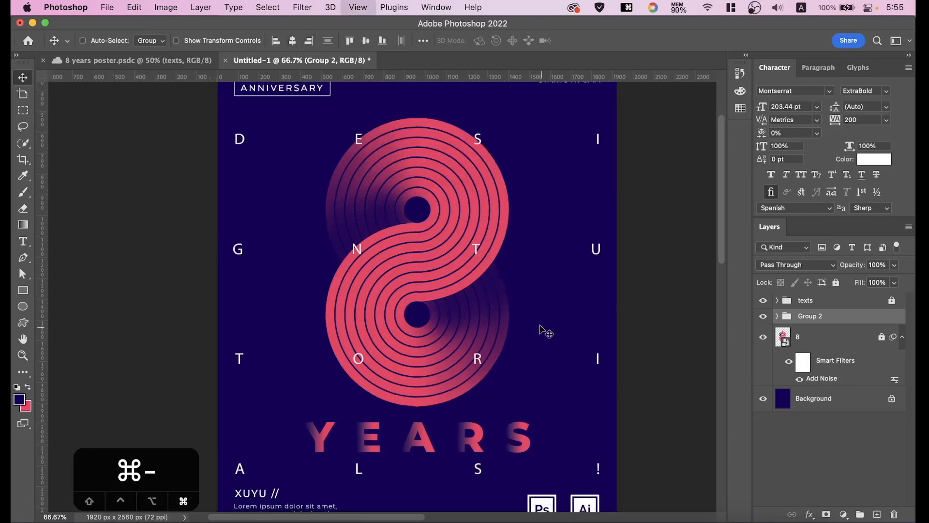
key(super+equal)
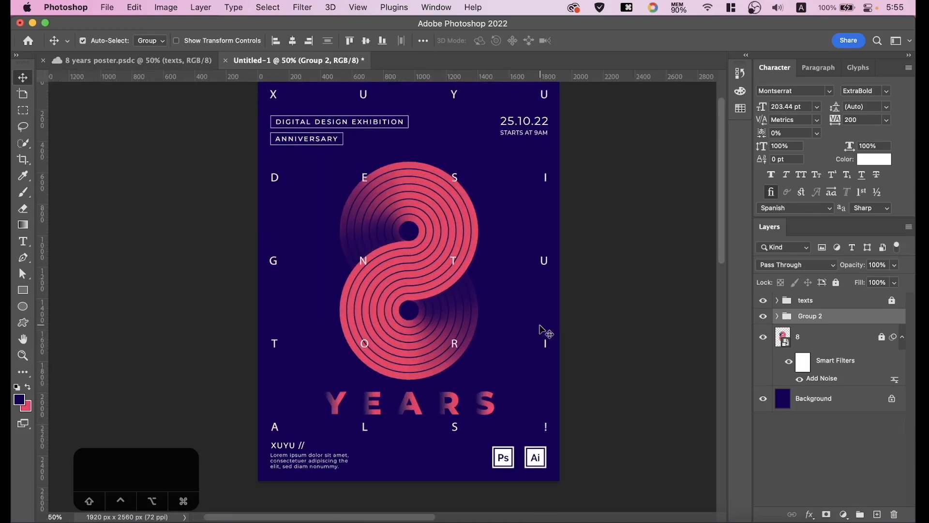
key(space)
drag(647, 242, 624, 227)
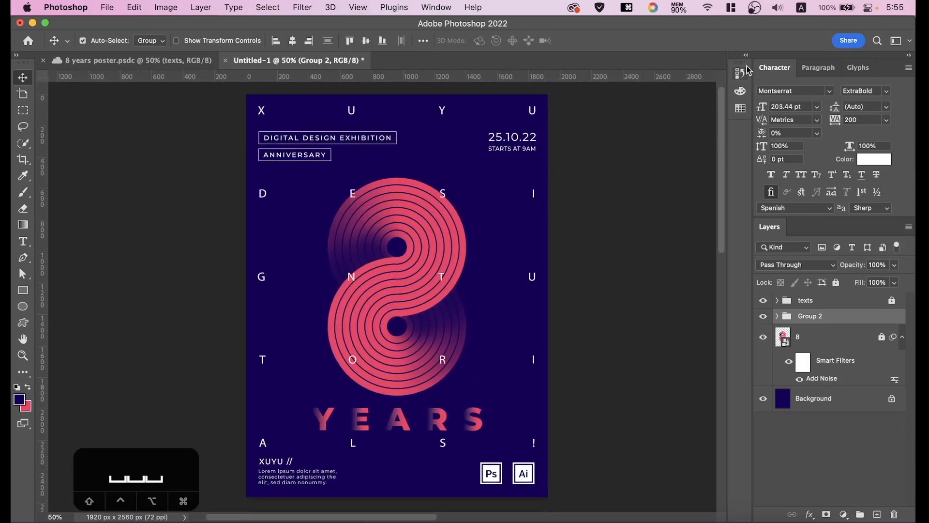
click(756, 10)
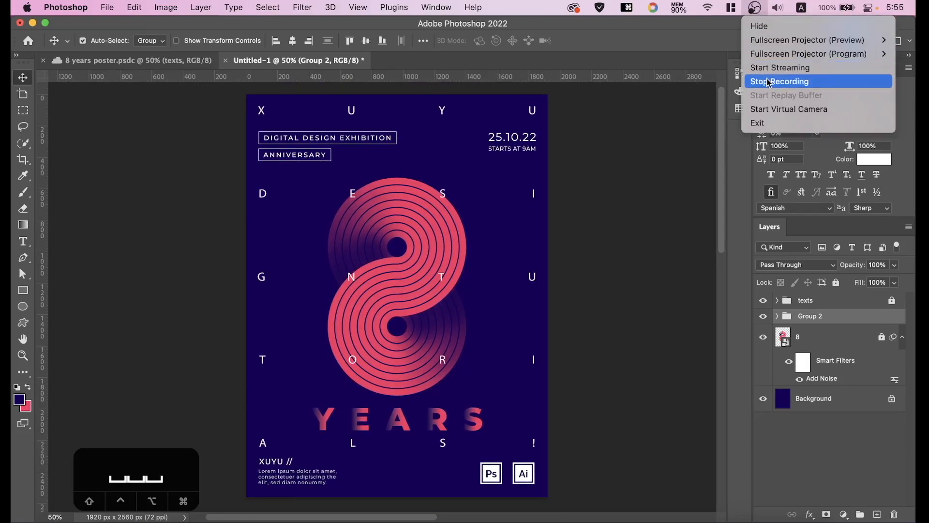